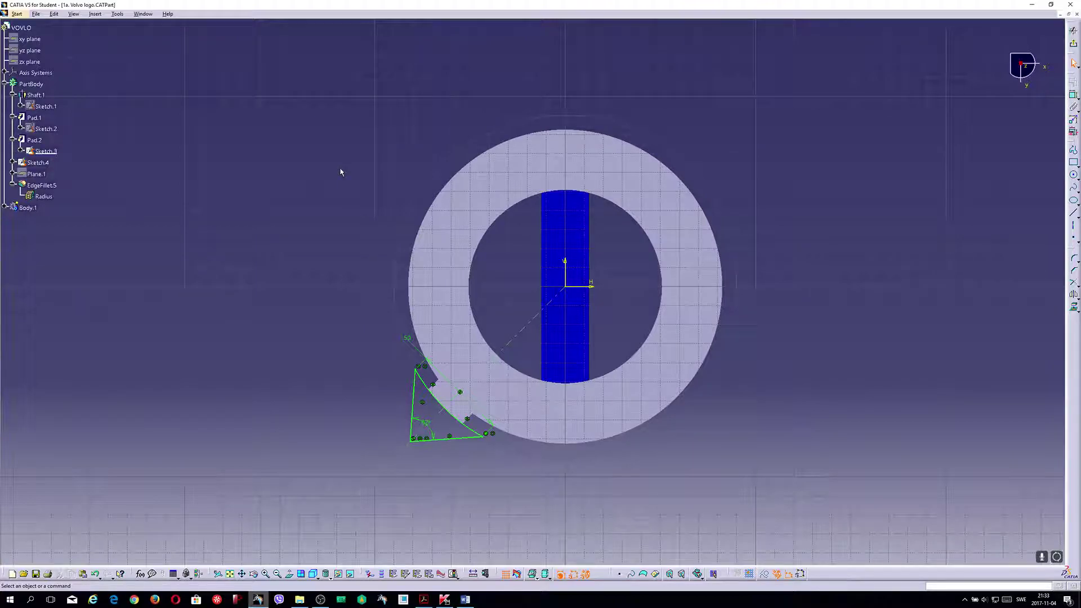
# Step: Inspect the arrow sketch from both sides of its plane, and exit the sketch
pyautogui.hotkey('ctrl', 'shift', 'Left')
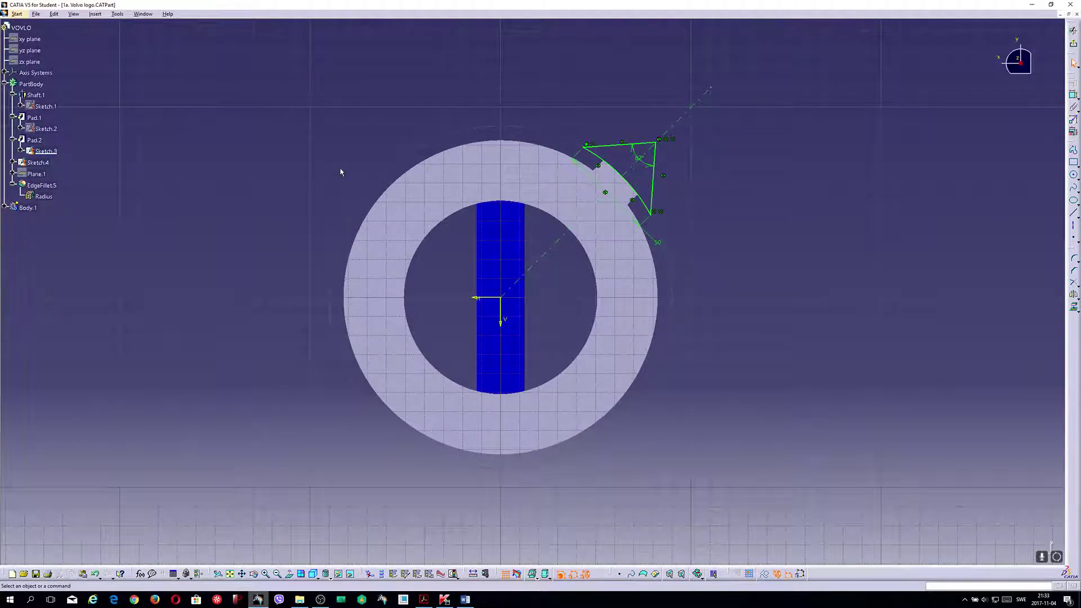
pyautogui.hotkey('ctrl', 'shift', 'Up')
pyautogui.click(289, 573)
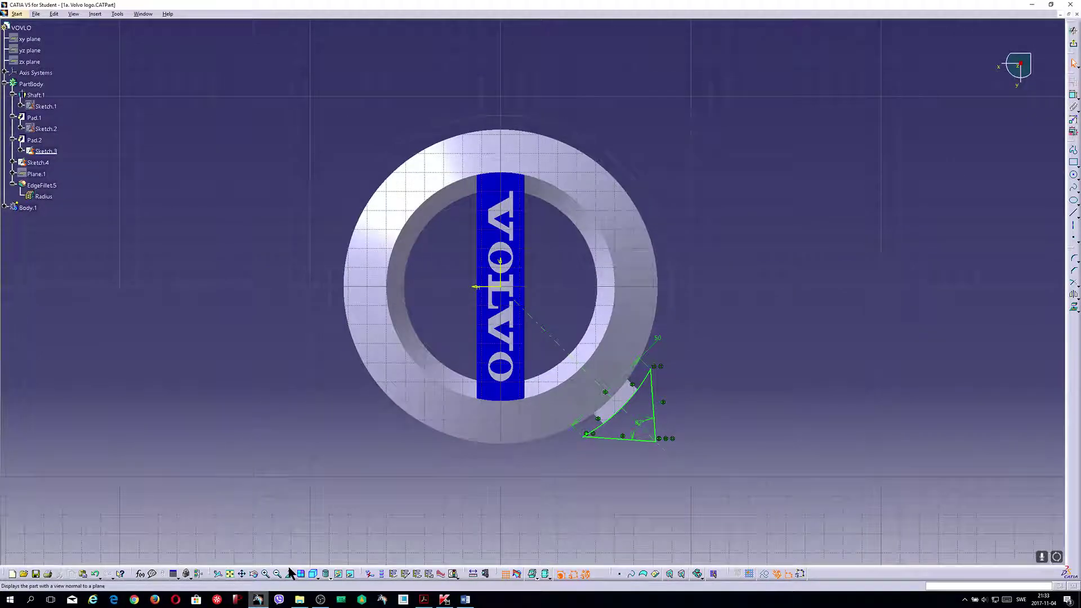
pyautogui.click(289, 574)
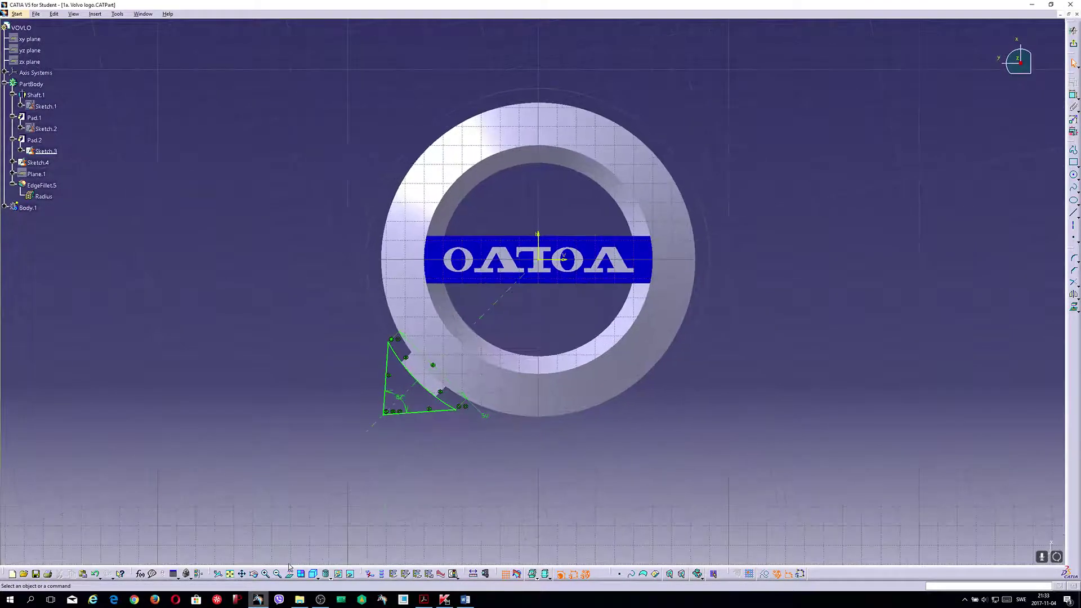
pyautogui.click(289, 568)
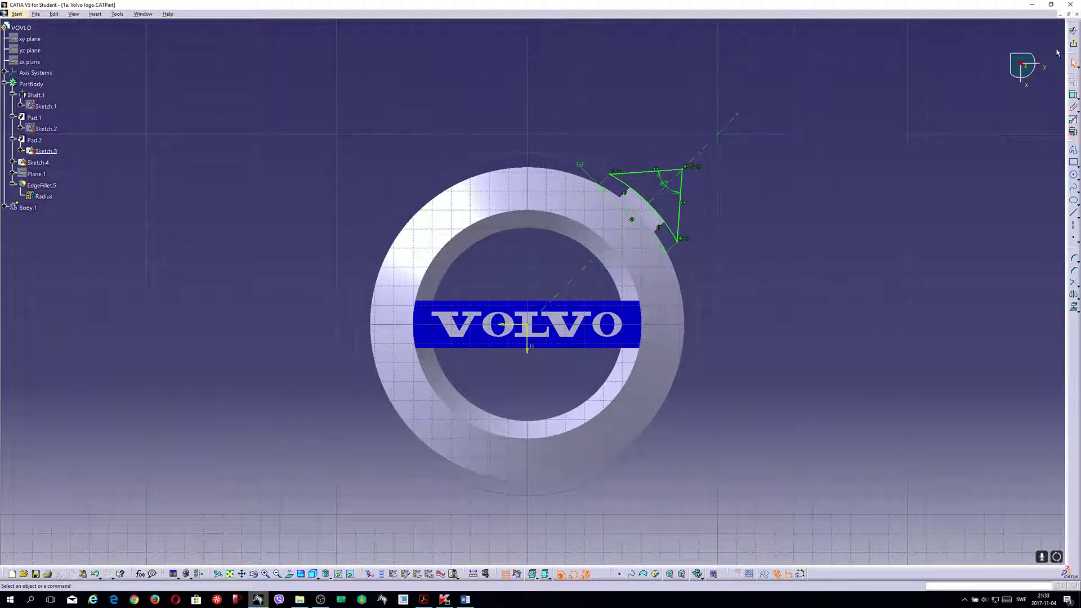
pyautogui.click(1073, 31)
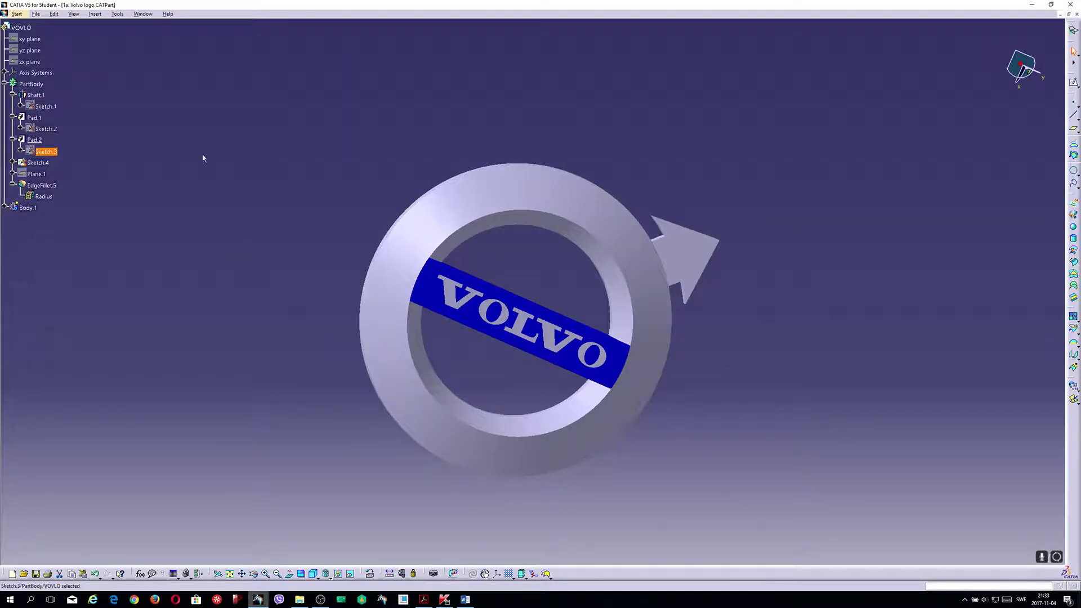
pyautogui.click(781, 254)
pyautogui.moveTo(781, 254)
pyautogui.mouseDown(button='middle')
pyautogui.moveTo(603, 255)
pyautogui.moveTo(644, 265)
pyautogui.moveTo(176, 253)
pyautogui.moveTo(387, 261)
pyautogui.mouseUp(button='middle')
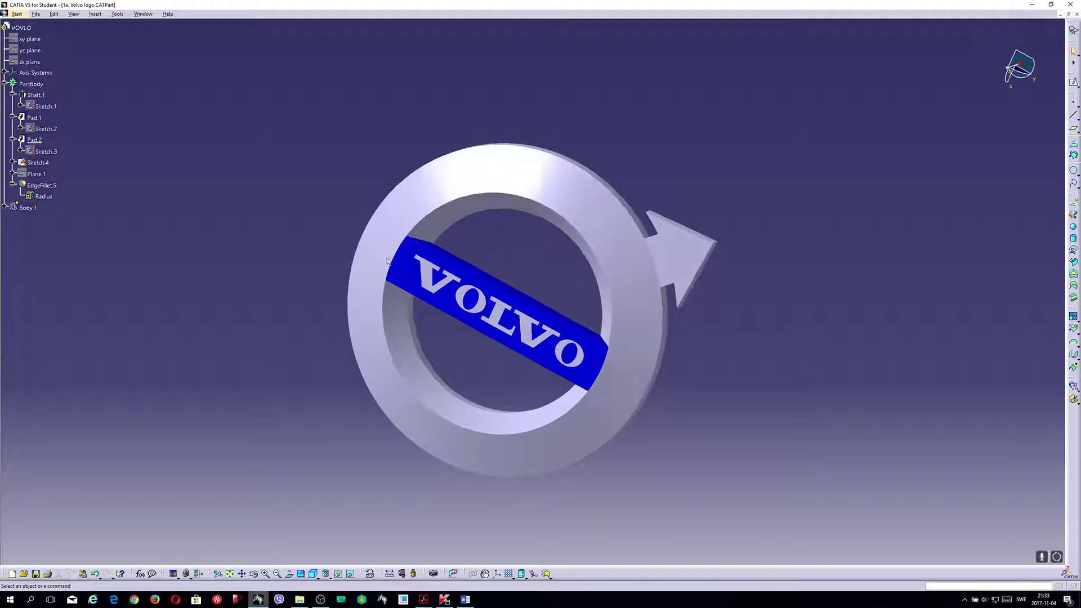
# Step: Toggle the visibility of Plane.1 and review the definition of EdgeFillet.5
pyautogui.rightClick(35, 174)
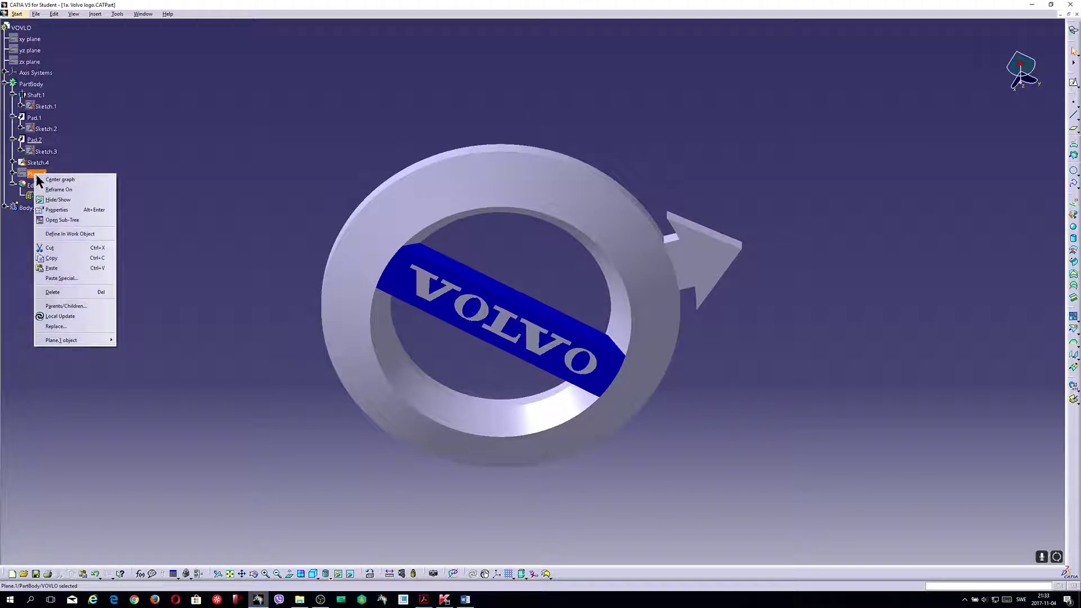
pyautogui.click(52, 199)
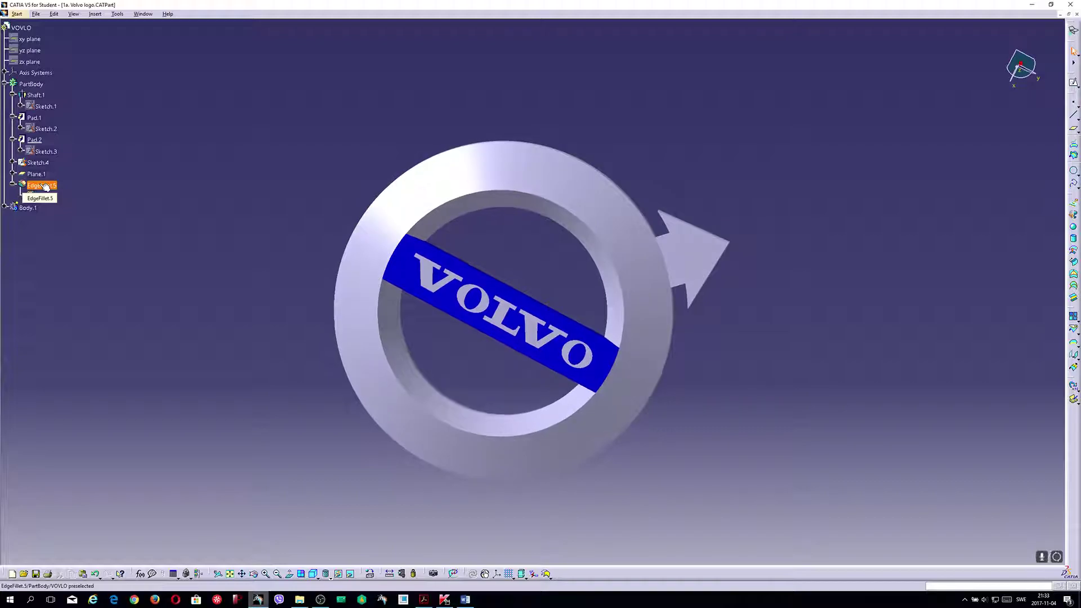
pyautogui.doubleClick(45, 186)
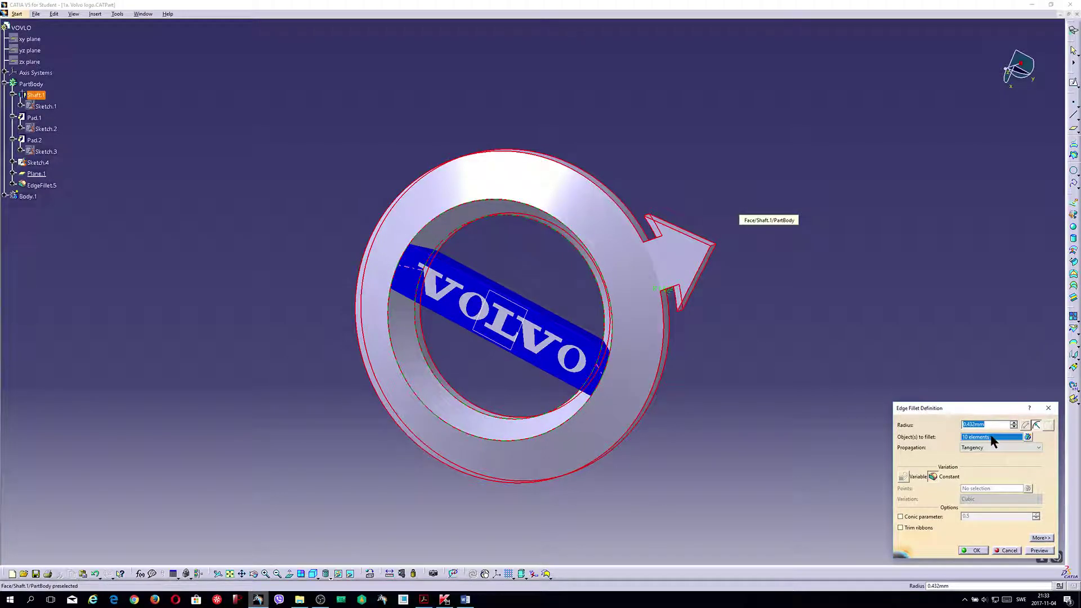
pyautogui.click(976, 551)
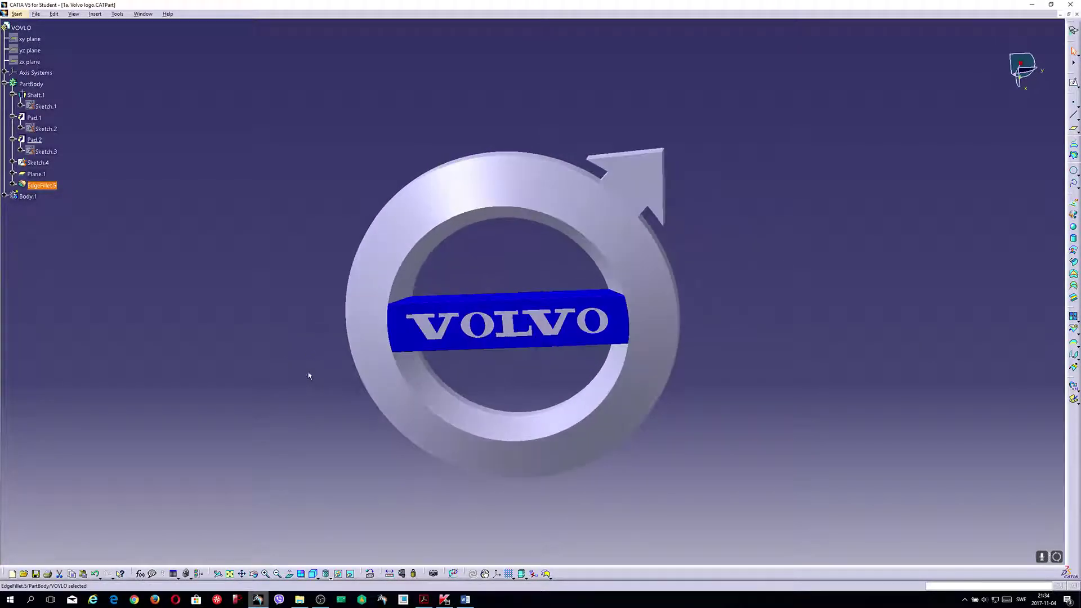
pyautogui.moveTo(524, 336); pyautogui.dragTo(566, 333, button='middle')
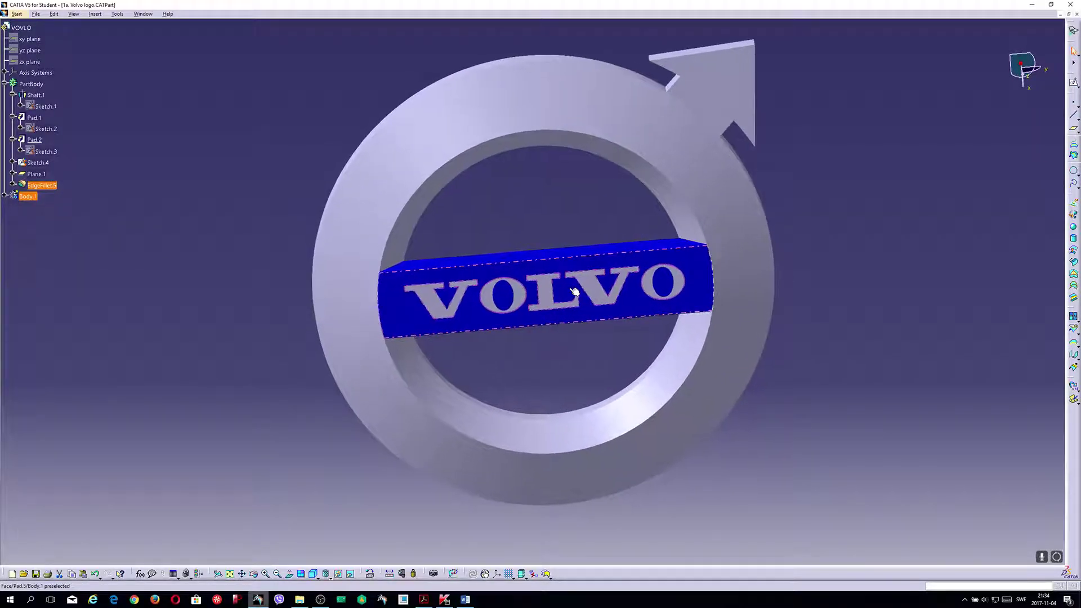
# Step: Examine Sketch.8 in Body.1, moving its 25 mm height dimension closer to the profile, and exit the sketch
pyautogui.click(5, 196)
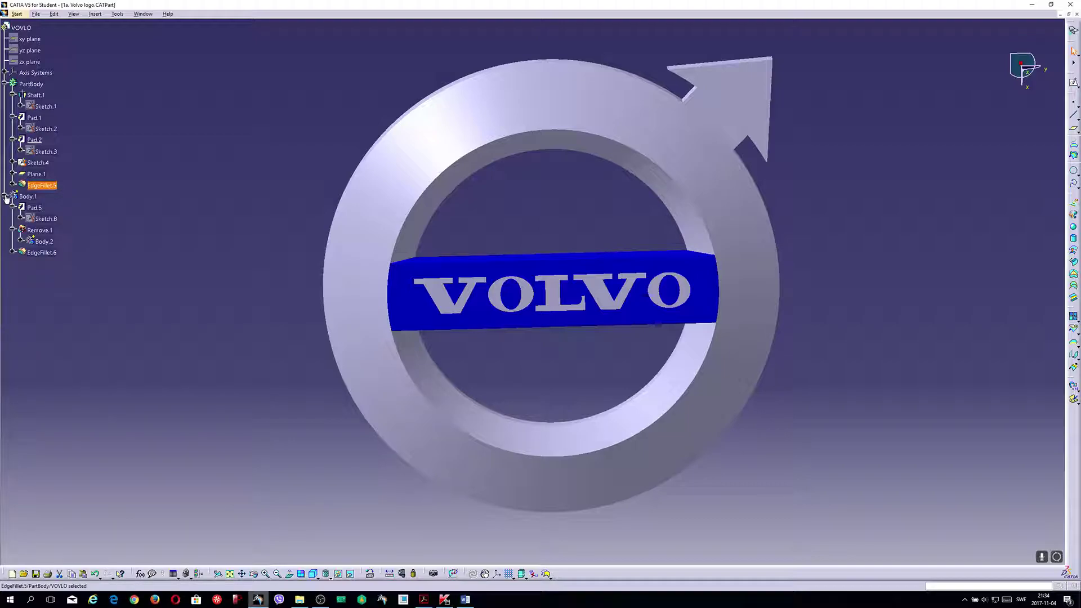
pyautogui.doubleClick(52, 222)
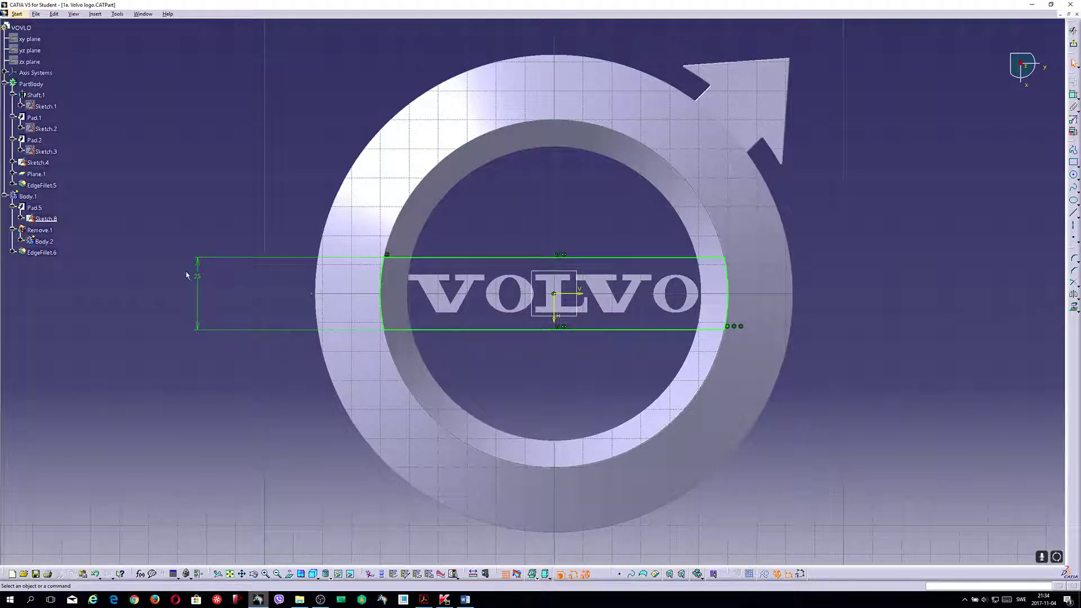
pyautogui.moveTo(196, 270); pyautogui.dragTo(279, 271)
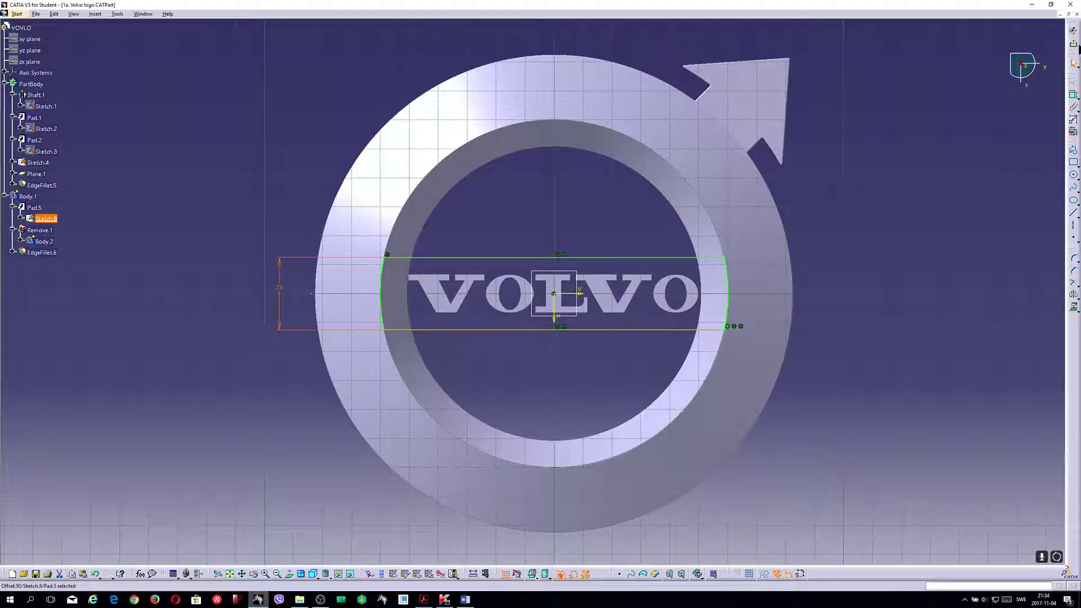
pyautogui.click(1073, 44)
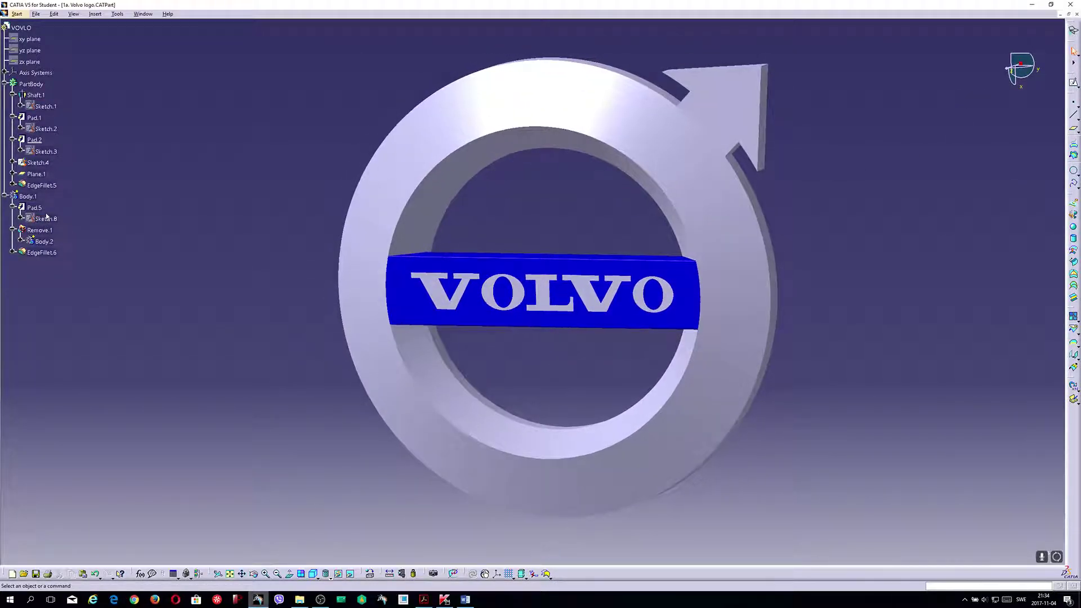
# Step: Open Sketch.7, the VOLVO lettering profile under Pad.6 of Body.2
pyautogui.click(52, 242)
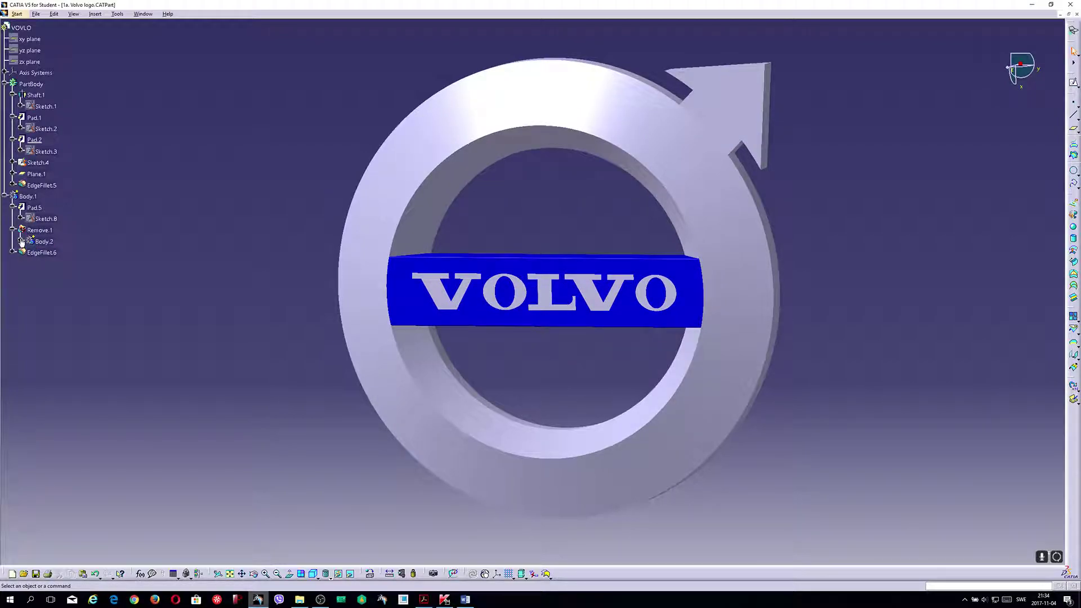
pyautogui.click(22, 242)
pyautogui.doubleClick(60, 264)
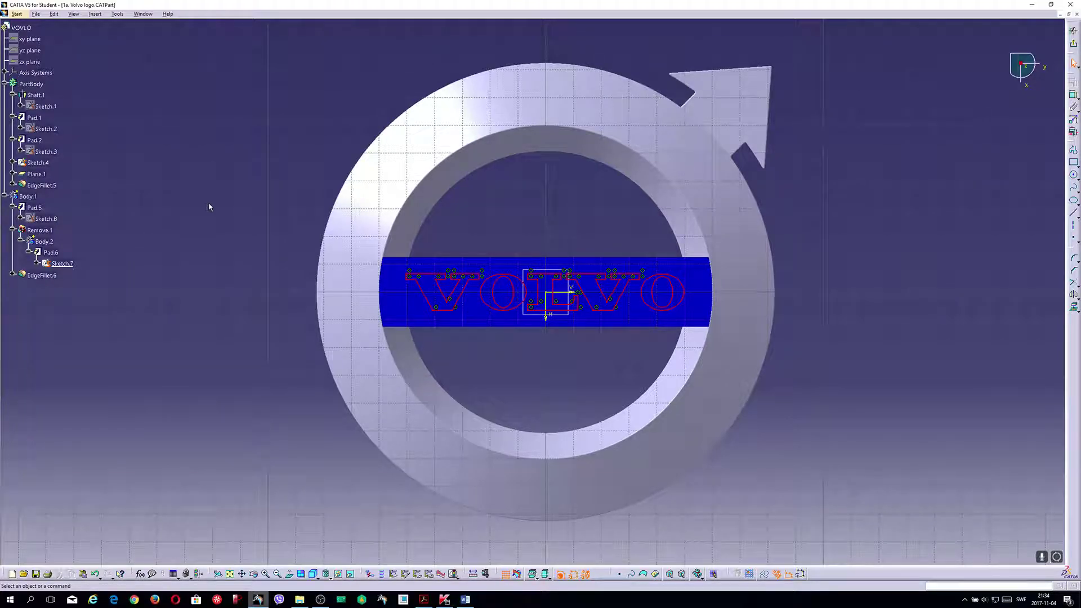
# Step: Open Volvo logo.dxf from the Volvo logo folder and select all of its lettering outlines
pyautogui.click(36, 13)
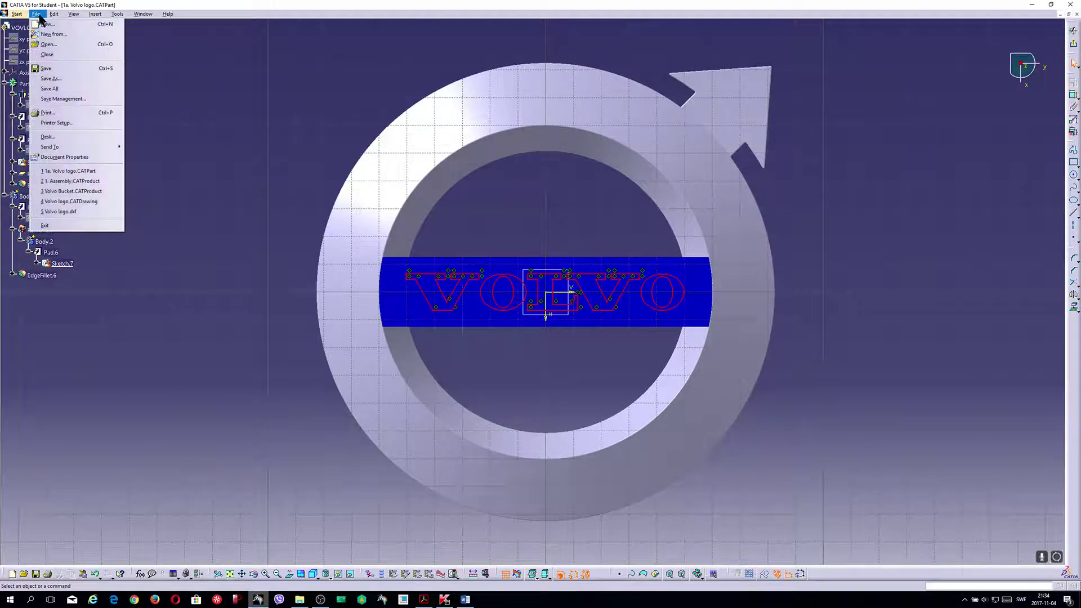
pyautogui.click(48, 41)
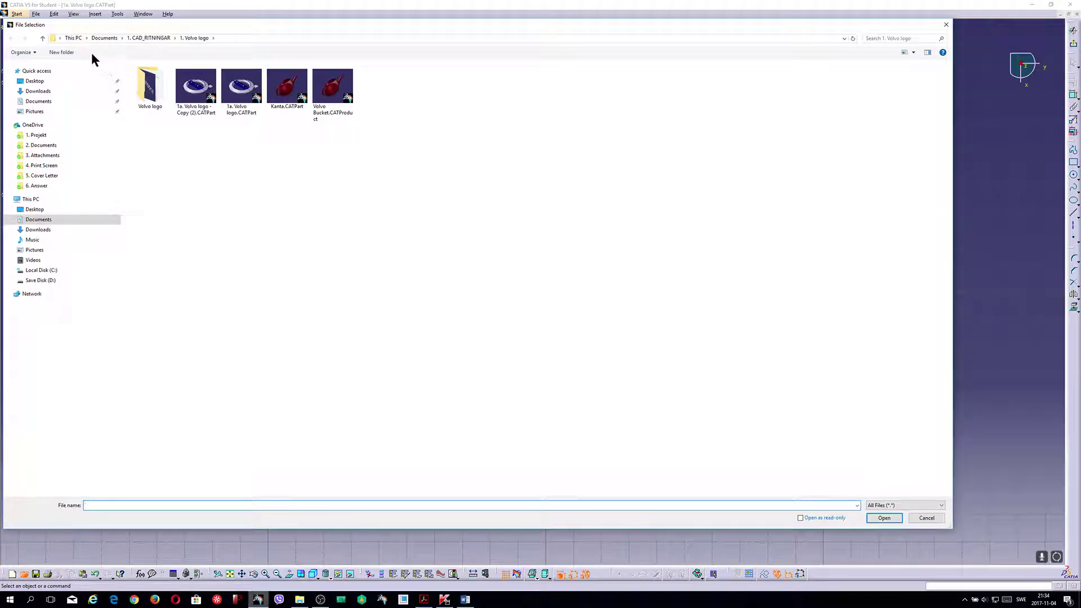
pyautogui.doubleClick(149, 89)
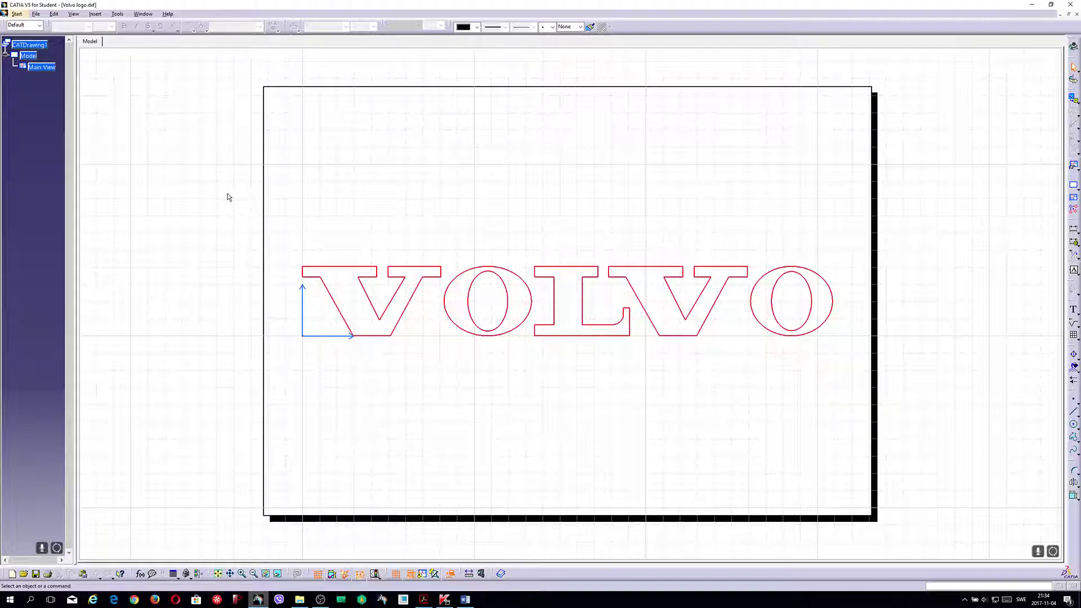
pyautogui.moveTo(223, 209); pyautogui.dragTo(849, 363)
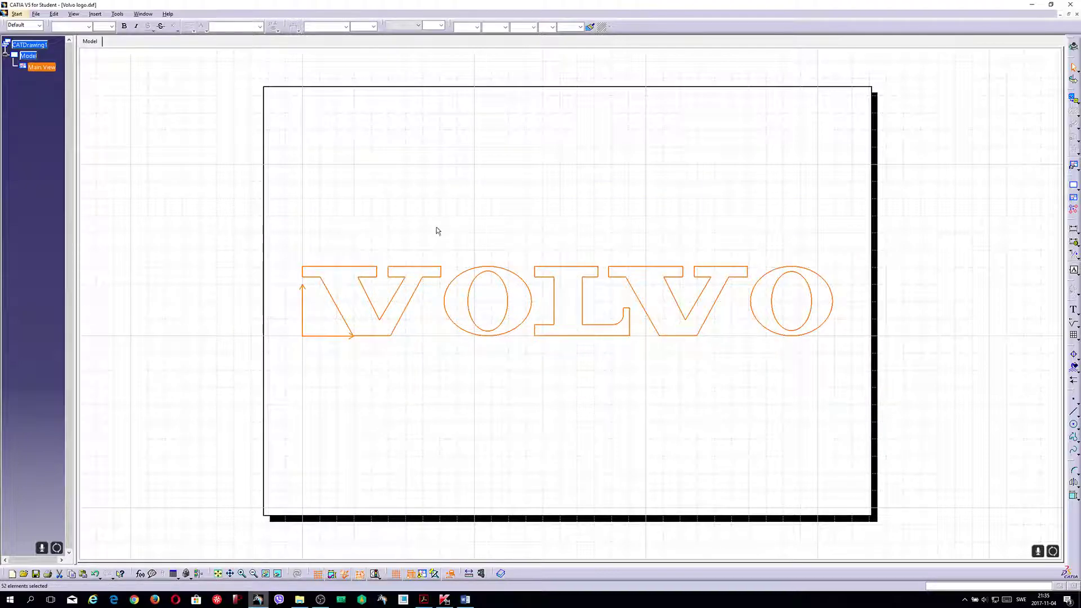
# Step: Return to 1a. Volvo logo.CATPart and exit the lettering sketch
pyautogui.click(141, 15)
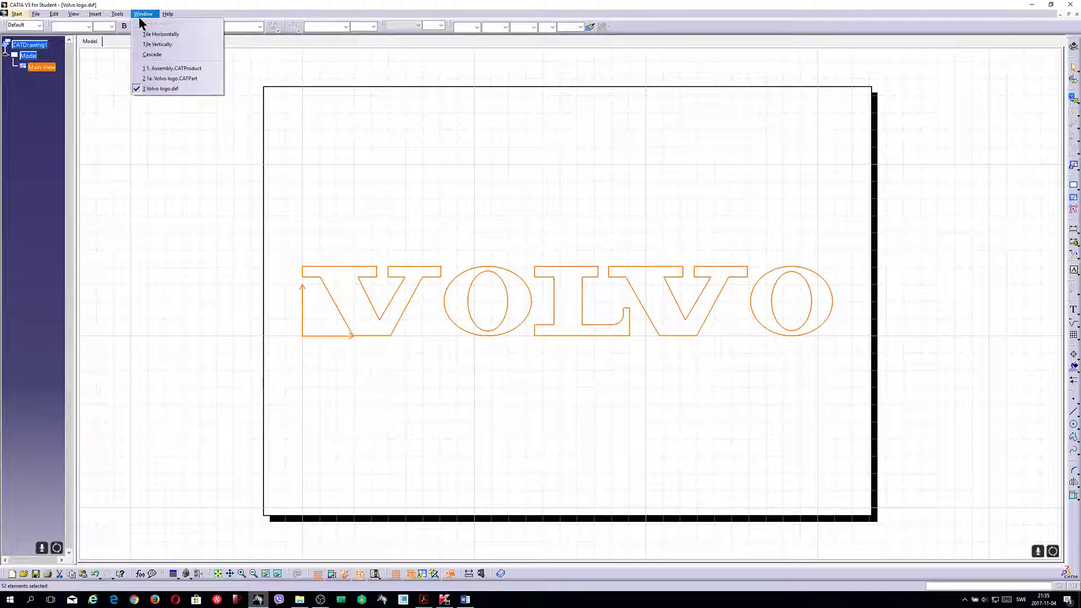
pyautogui.click(163, 79)
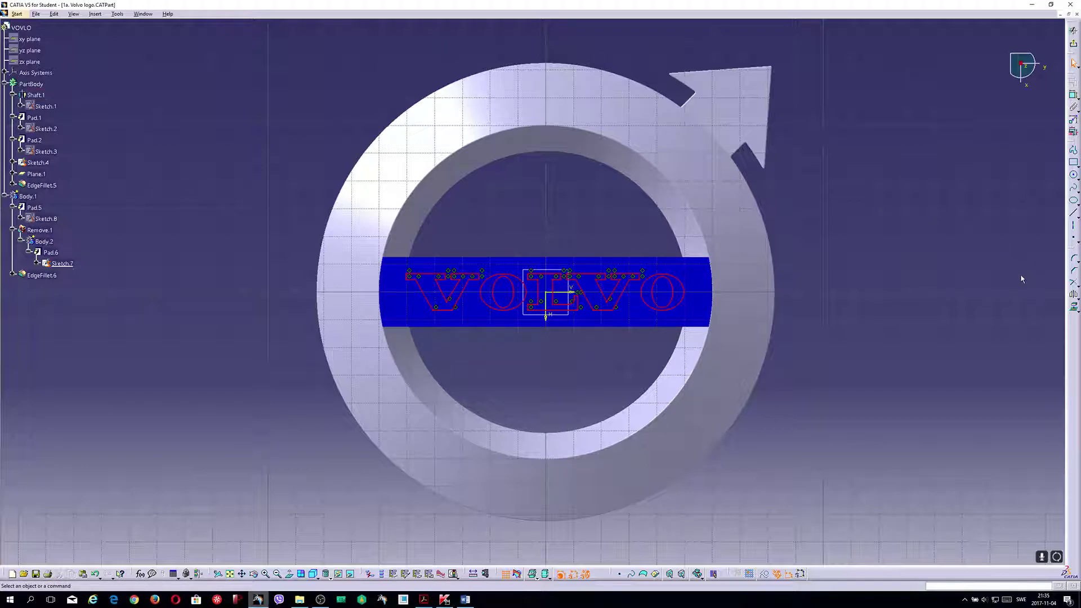
pyautogui.click(1076, 297)
pyautogui.click(1071, 64)
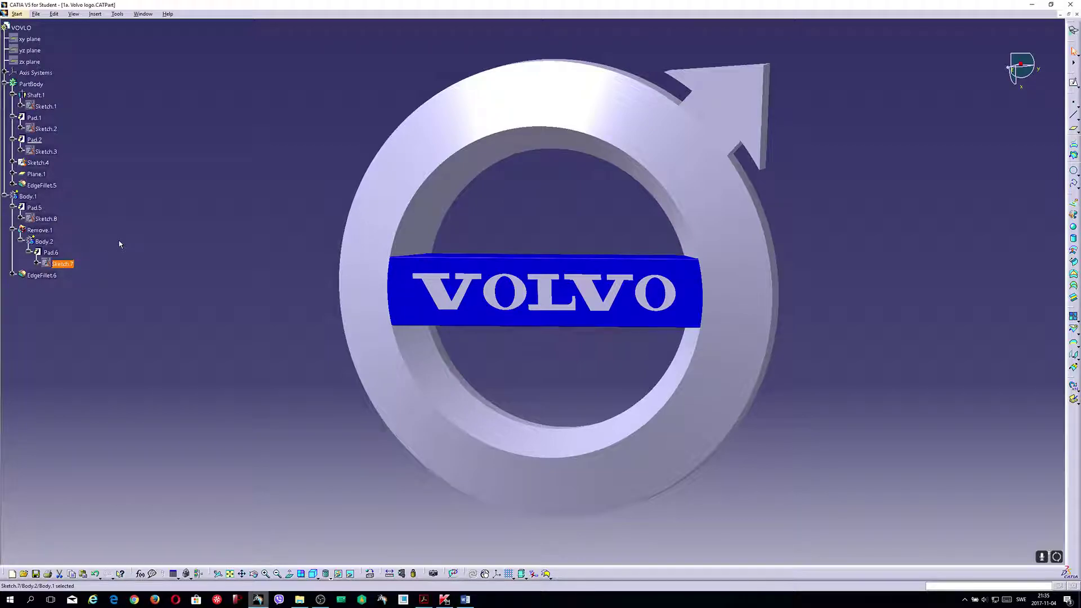
# Step: Close the Volvo logo part without saving its changes, and close the Volvo logo.dxf drawing
pyautogui.click(316, 579)
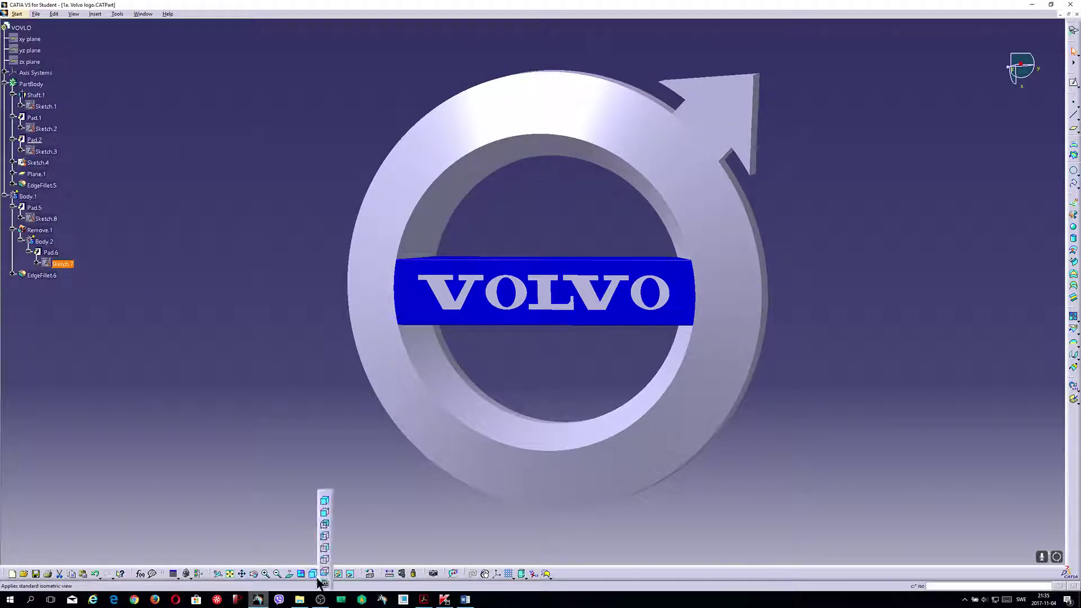
pyautogui.click(326, 510)
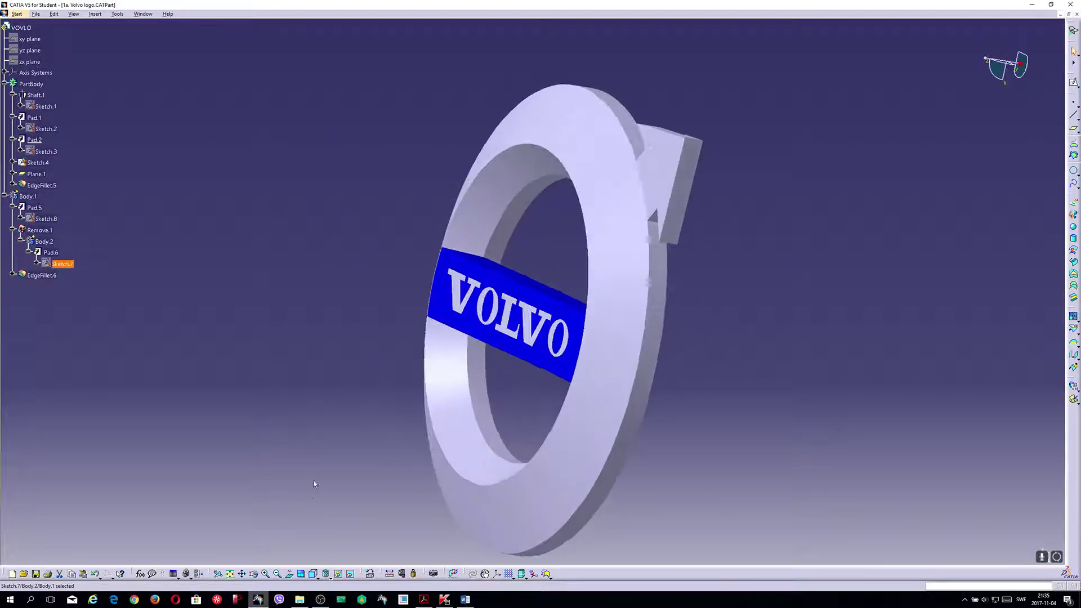
pyautogui.click(867, 400)
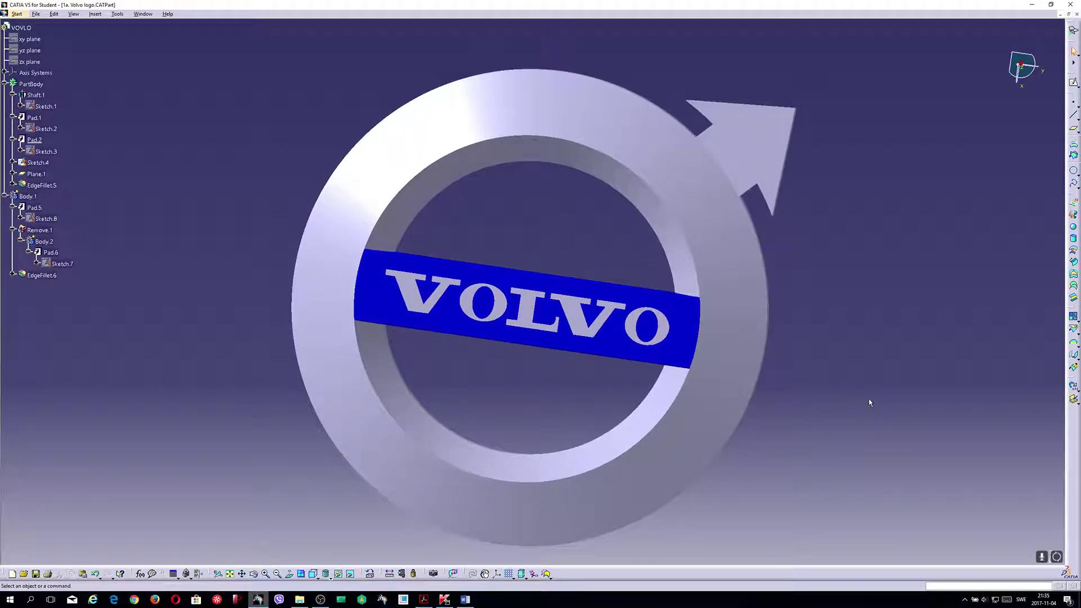
pyautogui.click(1074, 15)
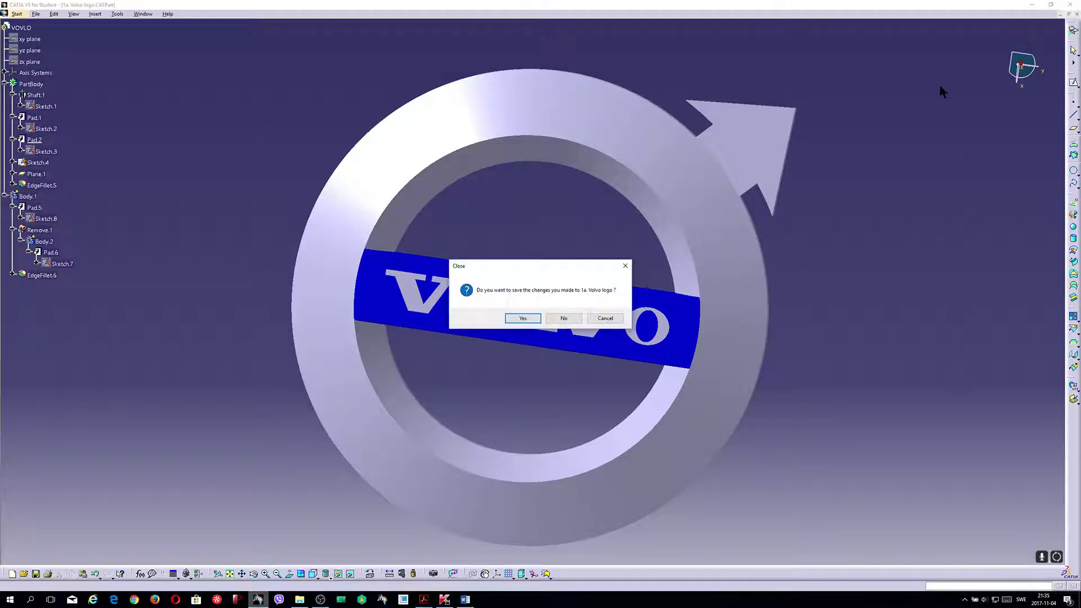
pyautogui.click(564, 318)
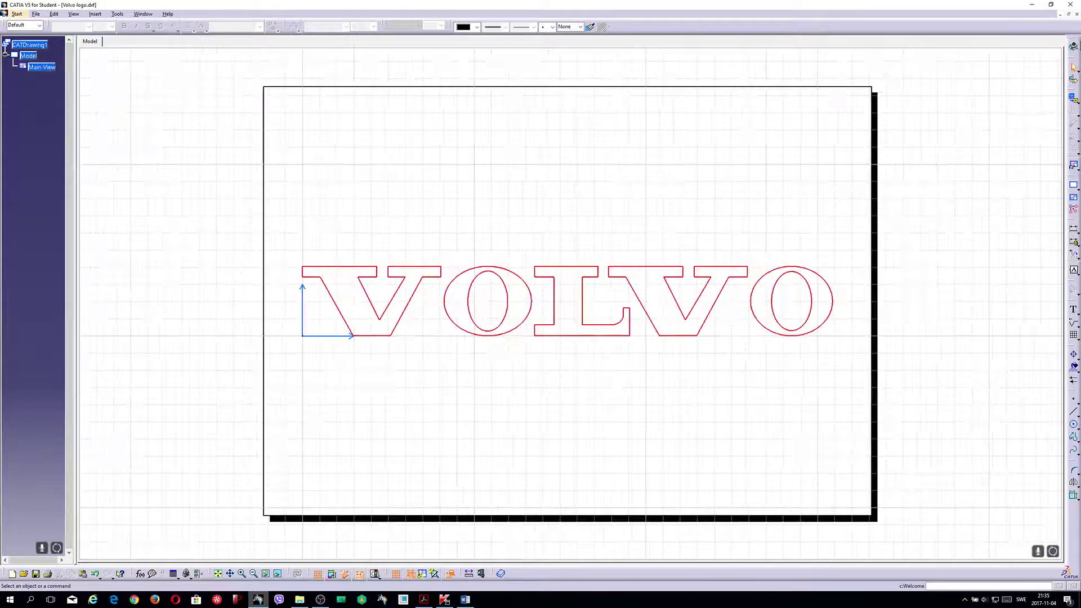
pyautogui.click(1076, 15)
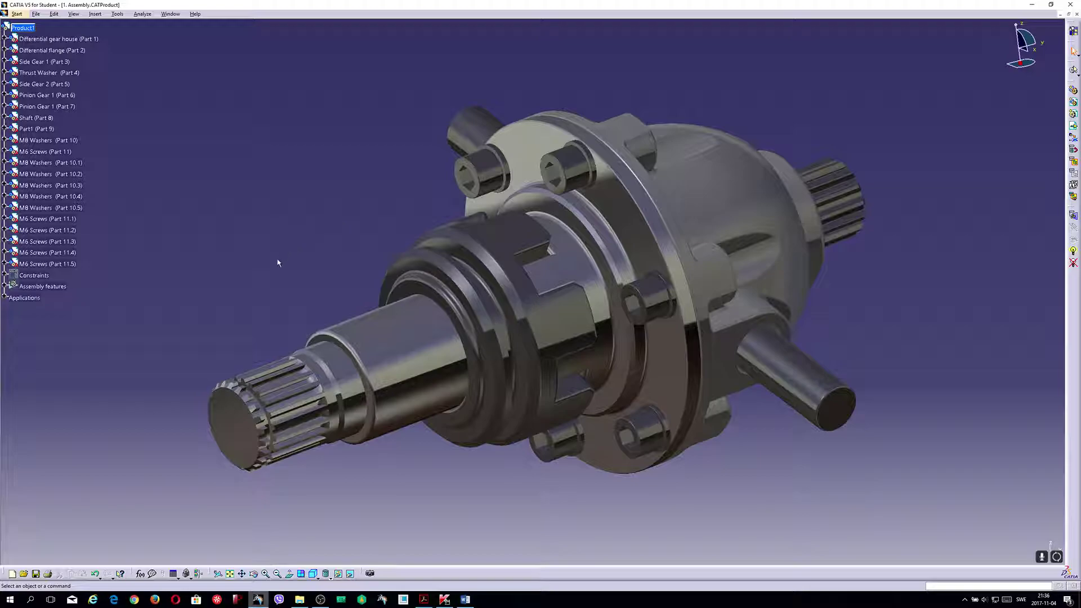
# Step: Open Scene 2 of the differential assembly to examine the exploded view, and exit the scene
pyautogui.click(5, 298)
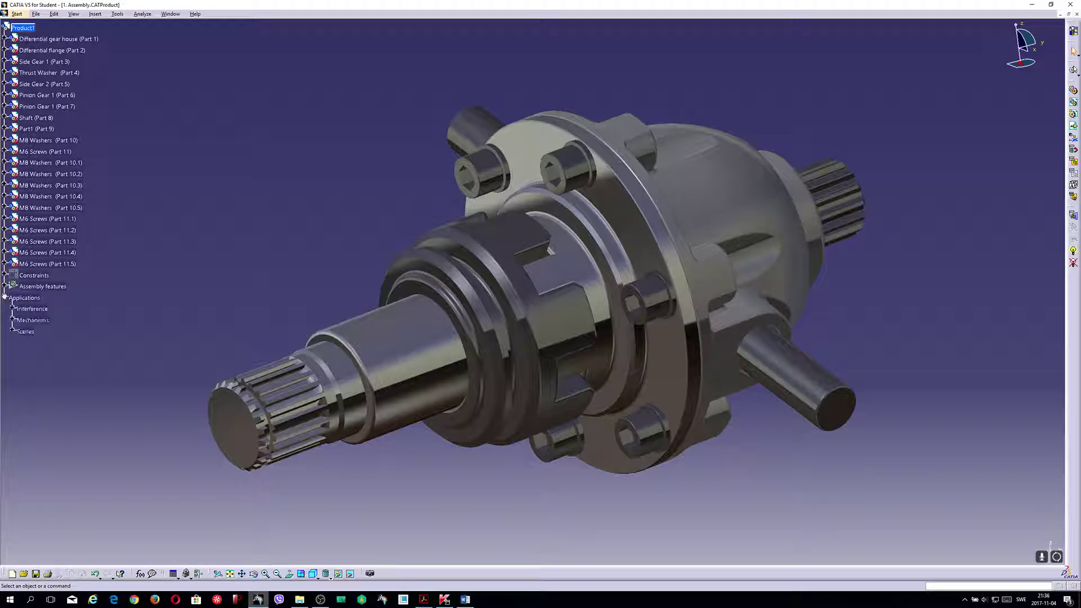
pyautogui.click(12, 332)
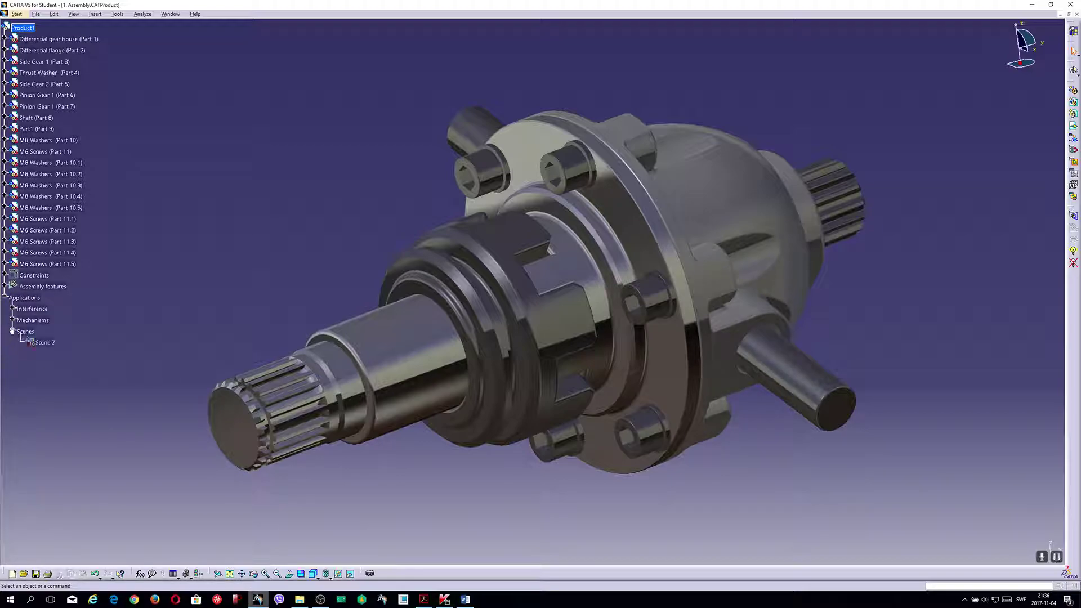
pyautogui.doubleClick(49, 342)
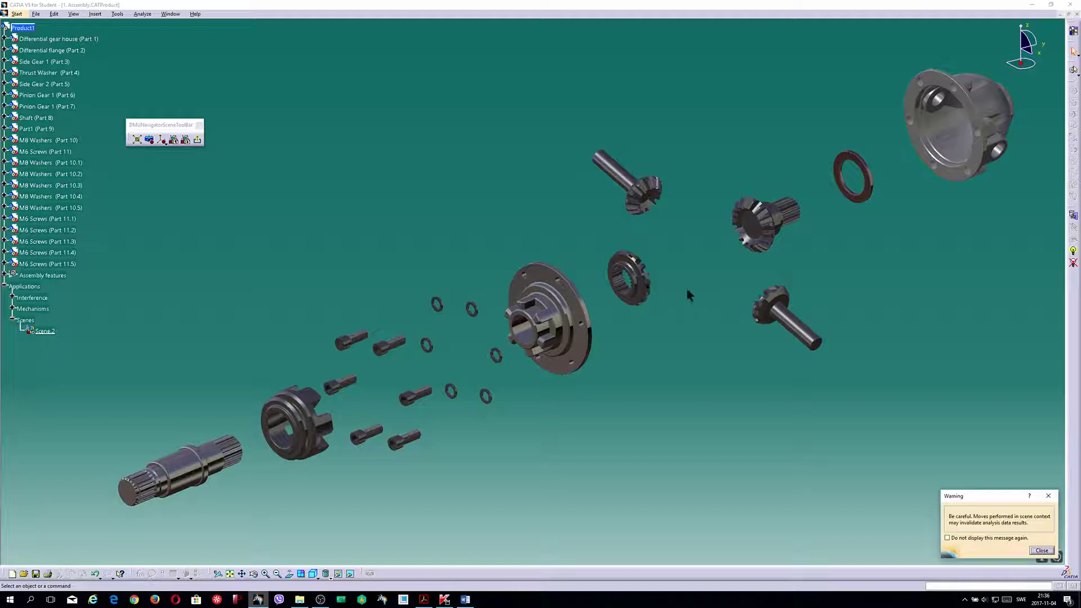
pyautogui.click(1043, 551)
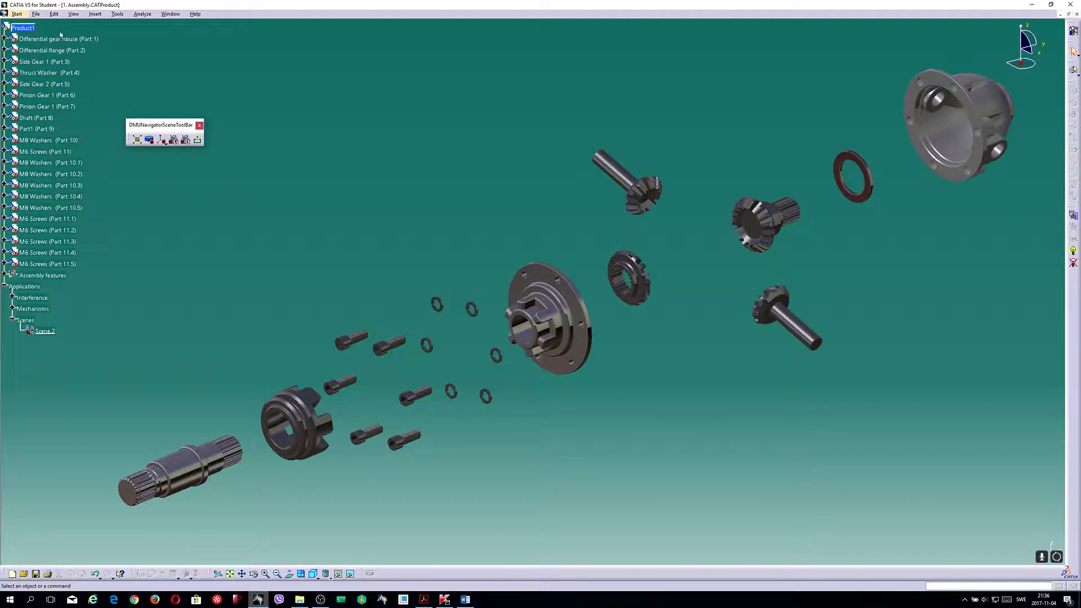
pyautogui.click(198, 140)
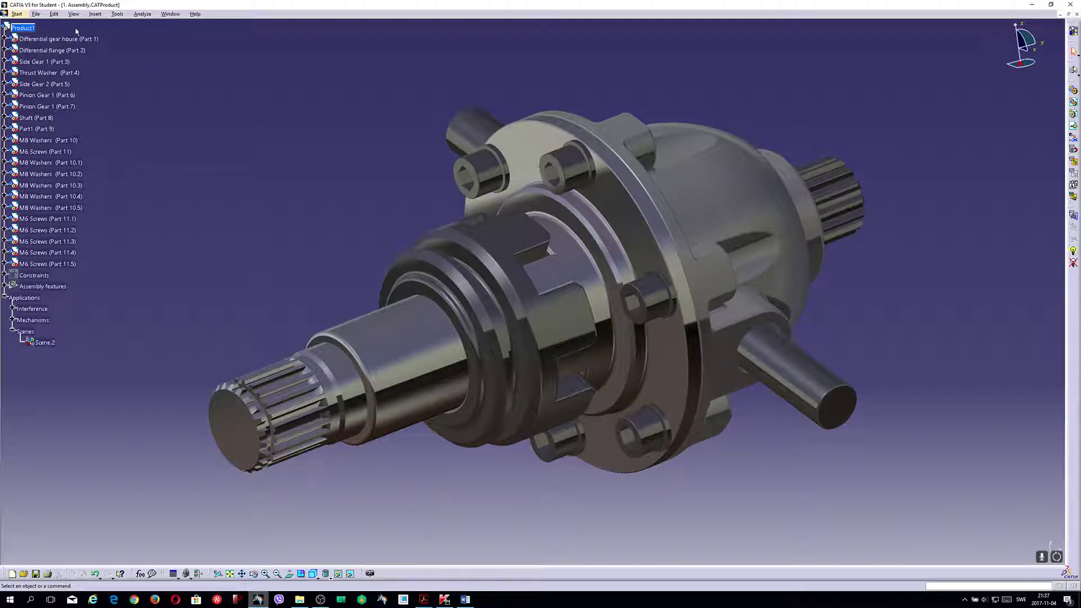
# Step: Open 2. Drawing Differential.CATDrawing from the 3. Differential folder inside 1. CAD_RITNINGAR
pyautogui.click(36, 14)
pyautogui.click(55, 45)
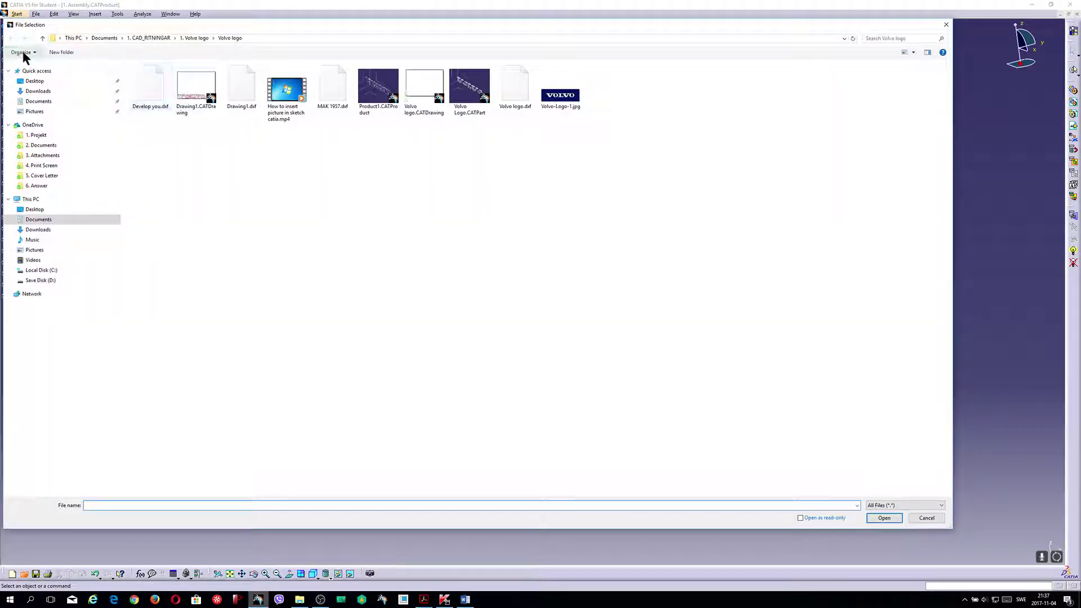
pyautogui.click(41, 38)
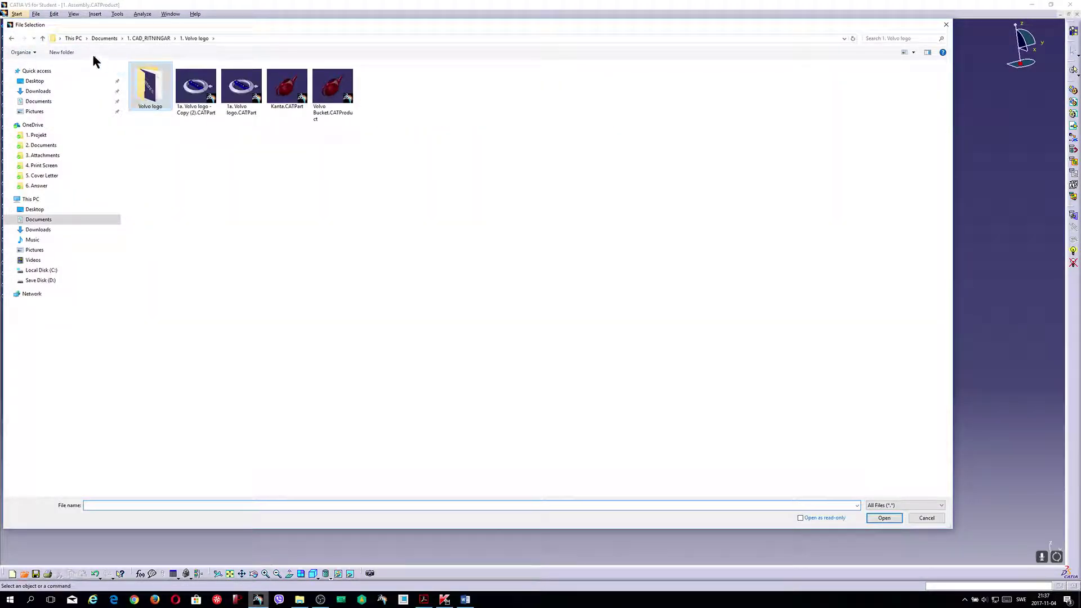
pyautogui.click(42, 38)
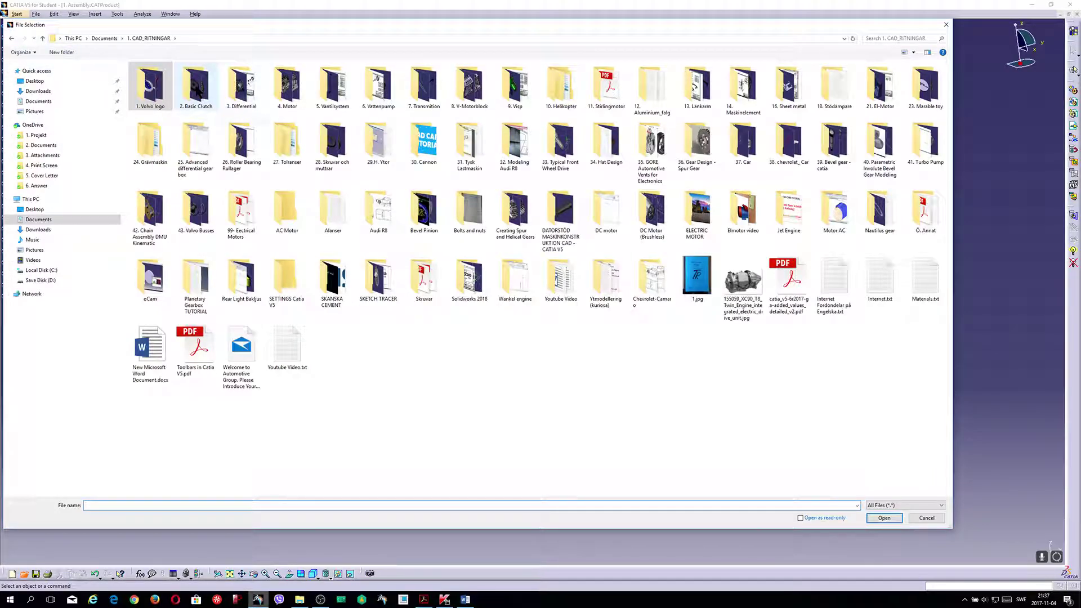
pyautogui.doubleClick(245, 87)
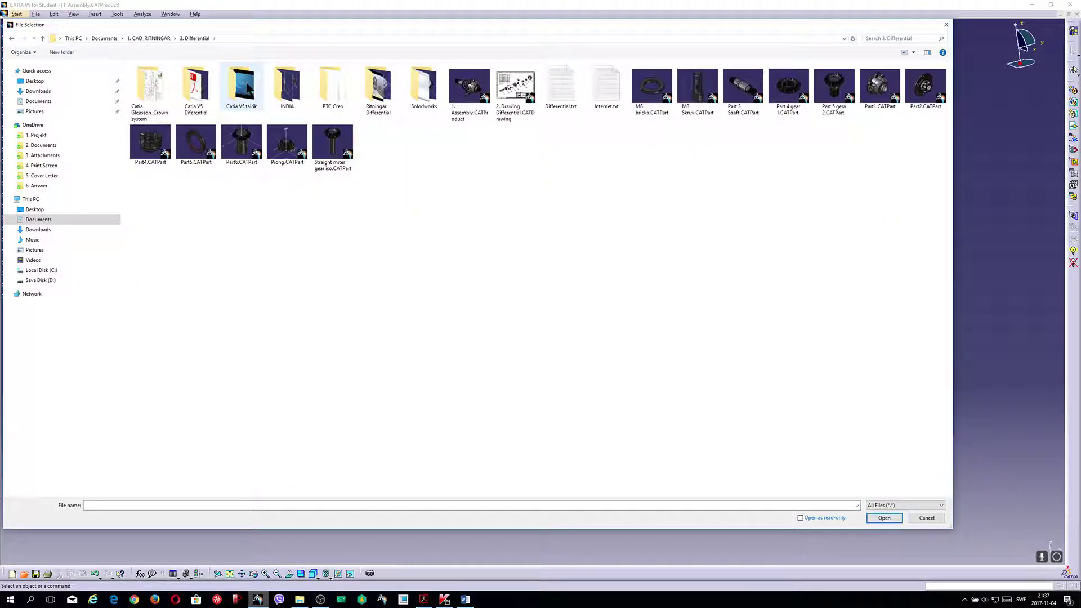
pyautogui.click(514, 90)
pyautogui.doubleClick(515, 87)
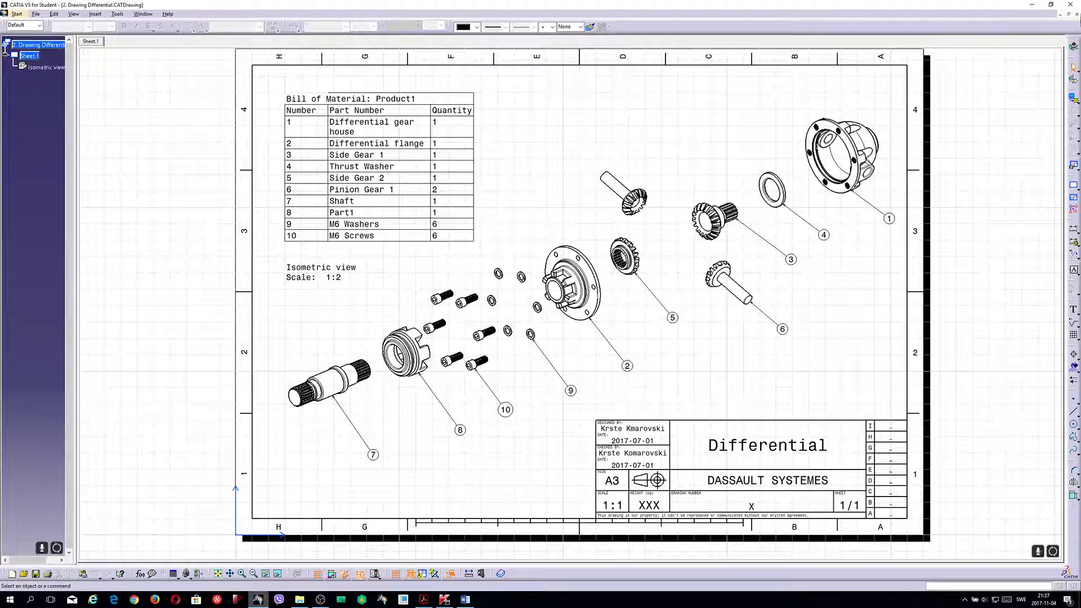
# Step: Close the differential drawing, and close the differential assembly without saving its changes
pyautogui.click(1076, 14)
pyautogui.click(573, 326)
pyautogui.click(579, 327)
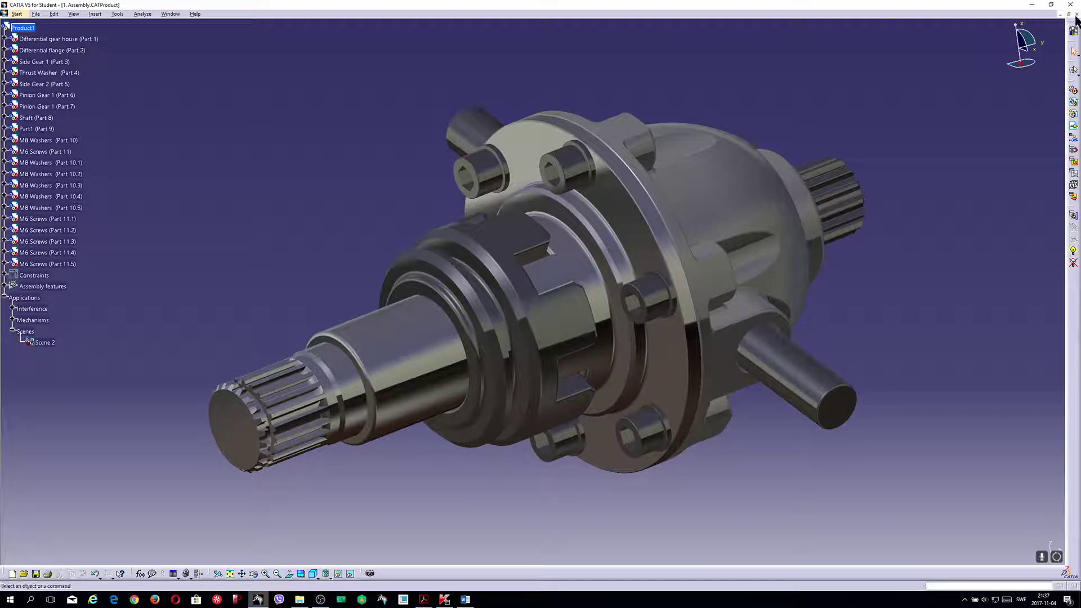
pyautogui.click(1076, 16)
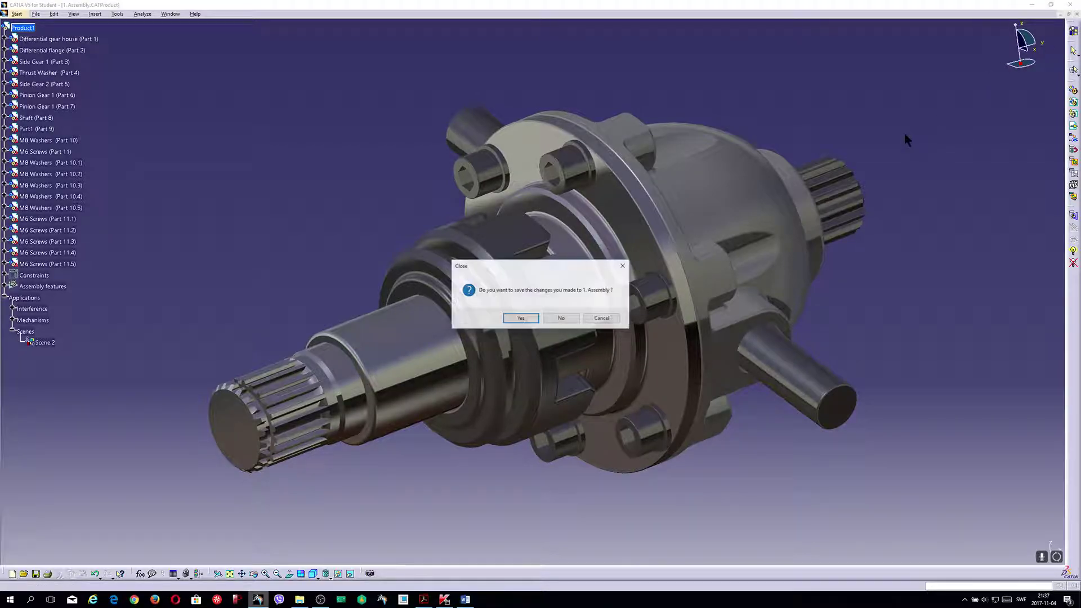
pyautogui.click(560, 319)
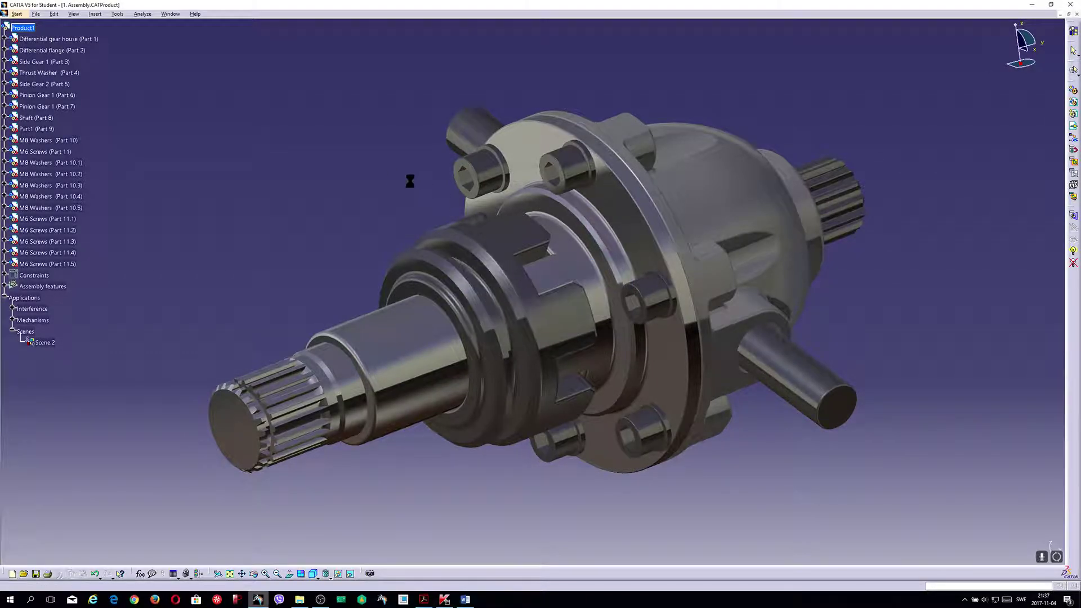
# Step: Open 1. Assembly Clutch.CATProduct from the 2. Basic Clutch folder, showing the folder's files as large icons
pyautogui.click(27, 14)
pyautogui.click(40, 41)
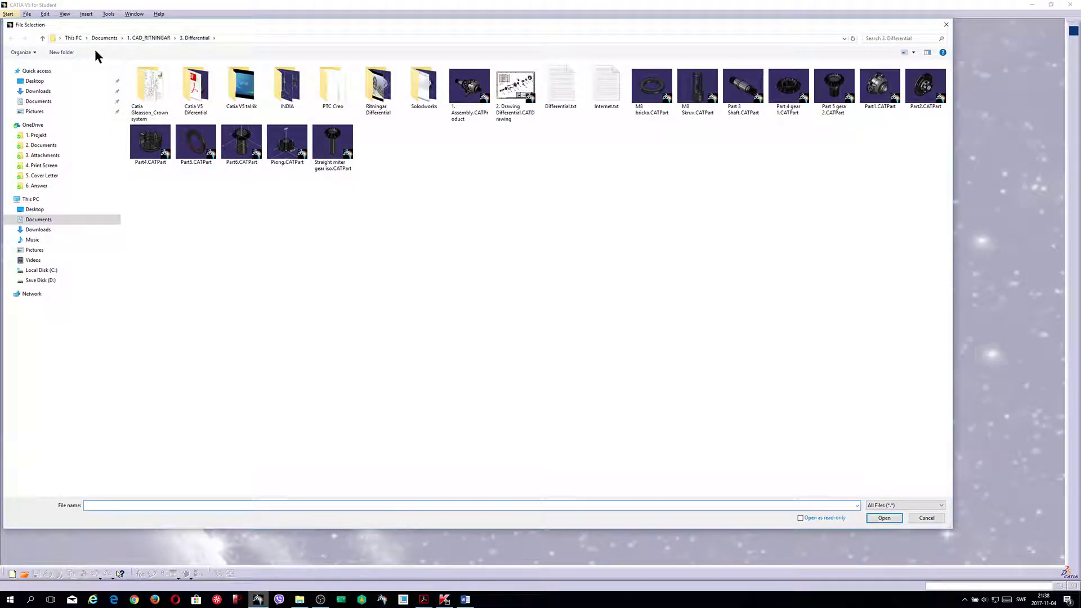
pyautogui.click(42, 38)
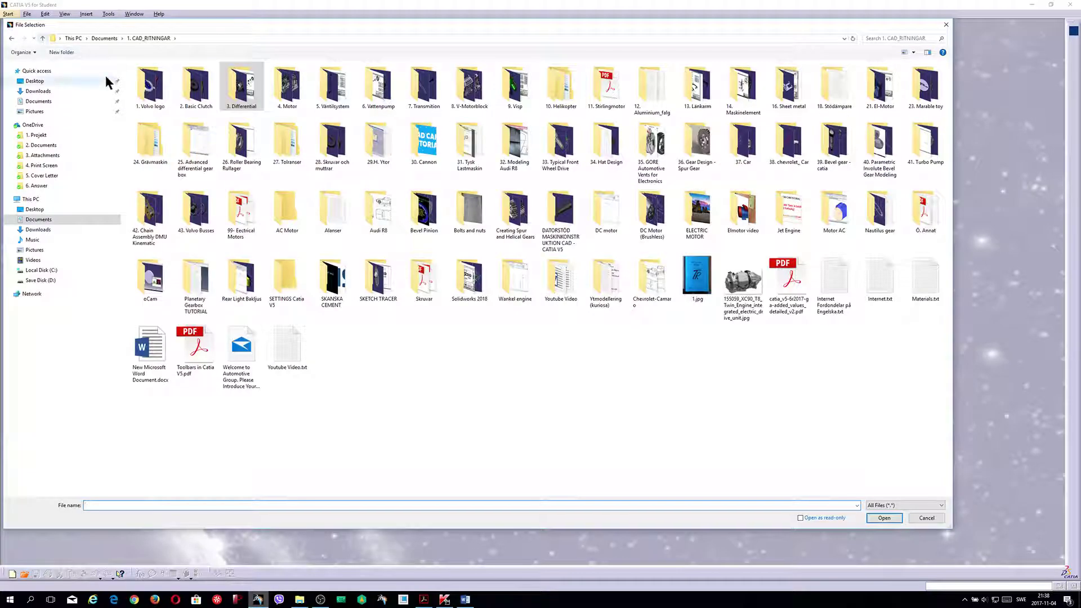
pyautogui.doubleClick(195, 89)
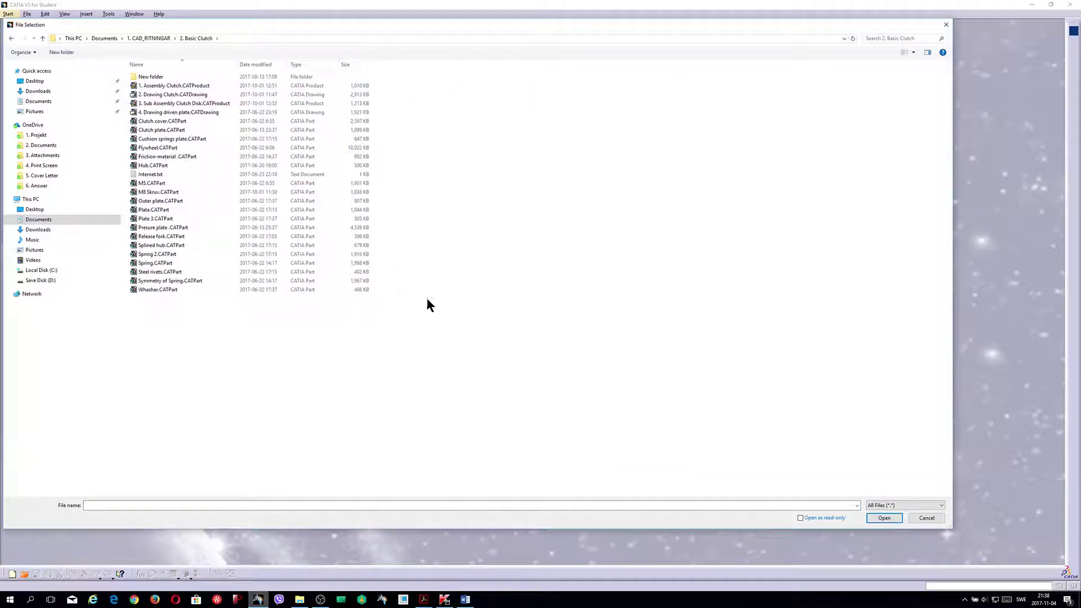
pyautogui.rightClick(456, 303)
pyautogui.moveTo(484, 306)
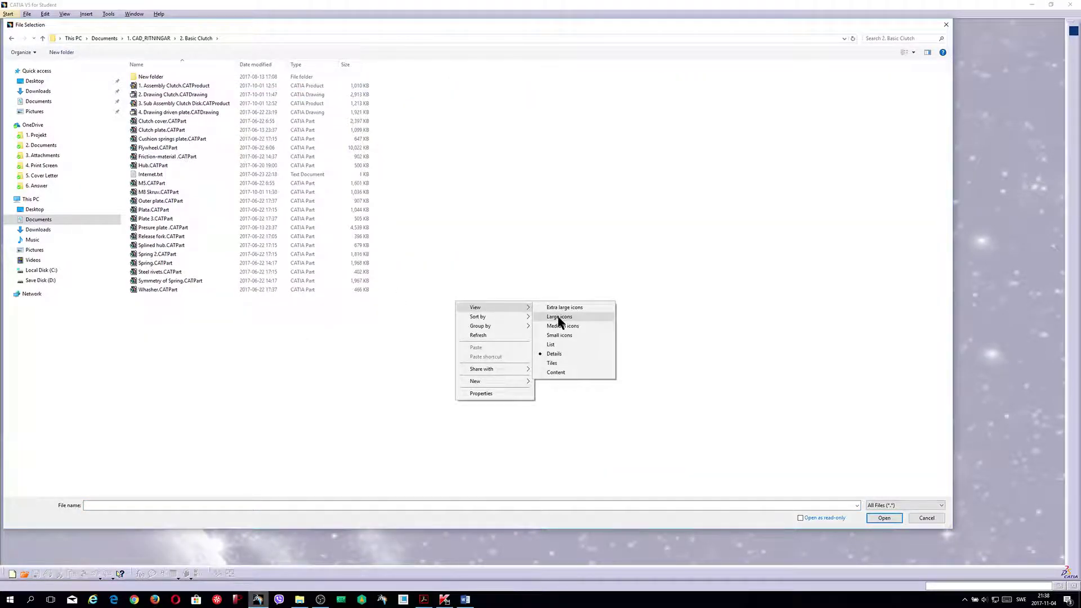
pyautogui.click(559, 317)
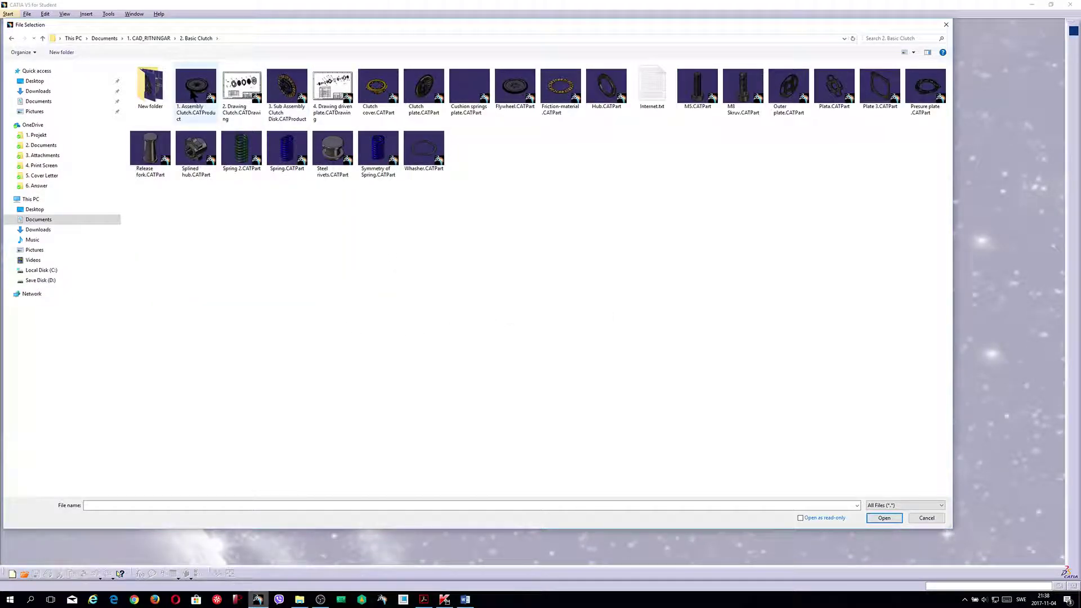
pyautogui.click(197, 104)
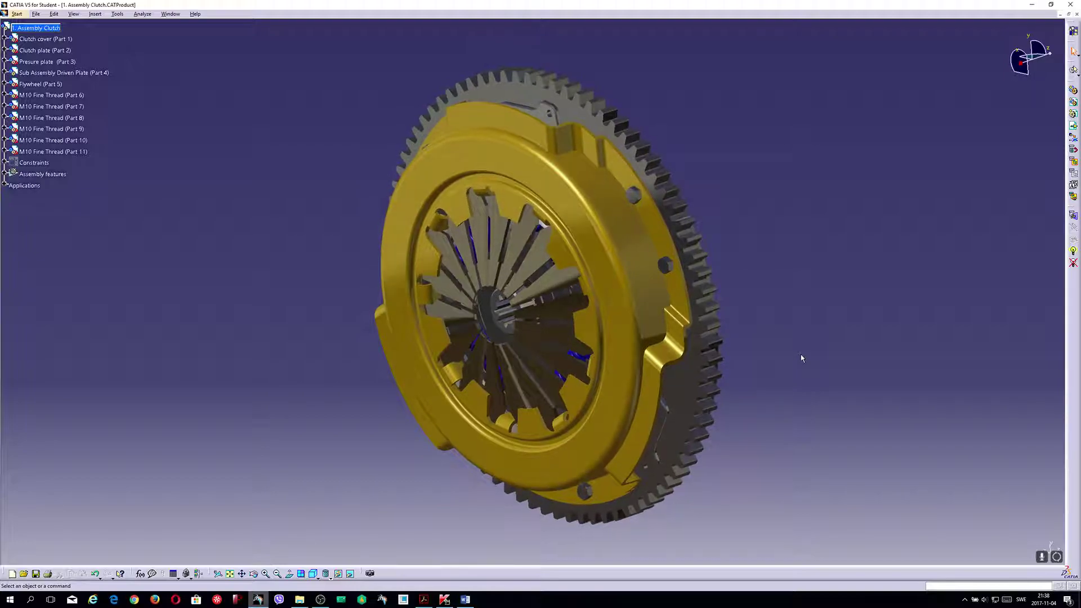
# Step: Open the clutch assembly's Exploded view scene to examine the separated parts, and exit the scene
pyautogui.click(6, 186)
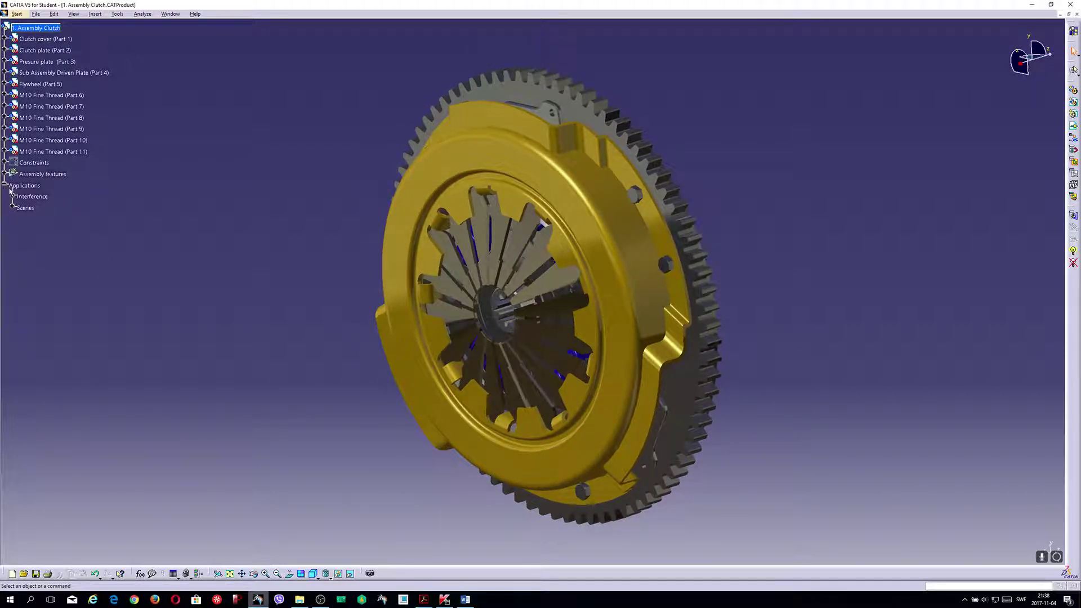
pyautogui.click(12, 207)
pyautogui.doubleClick(43, 219)
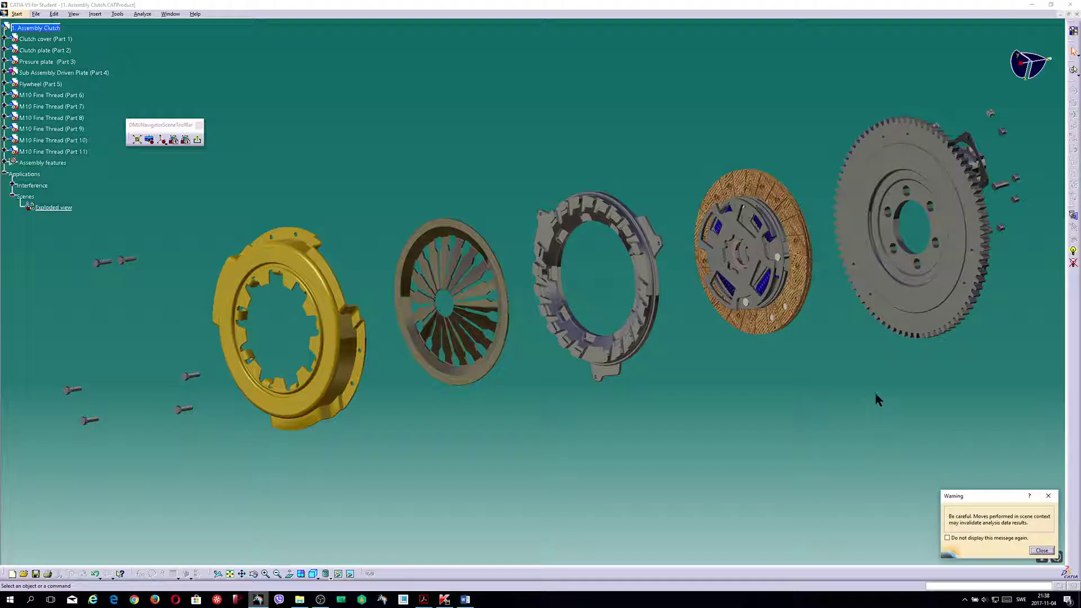
pyautogui.click(1042, 550)
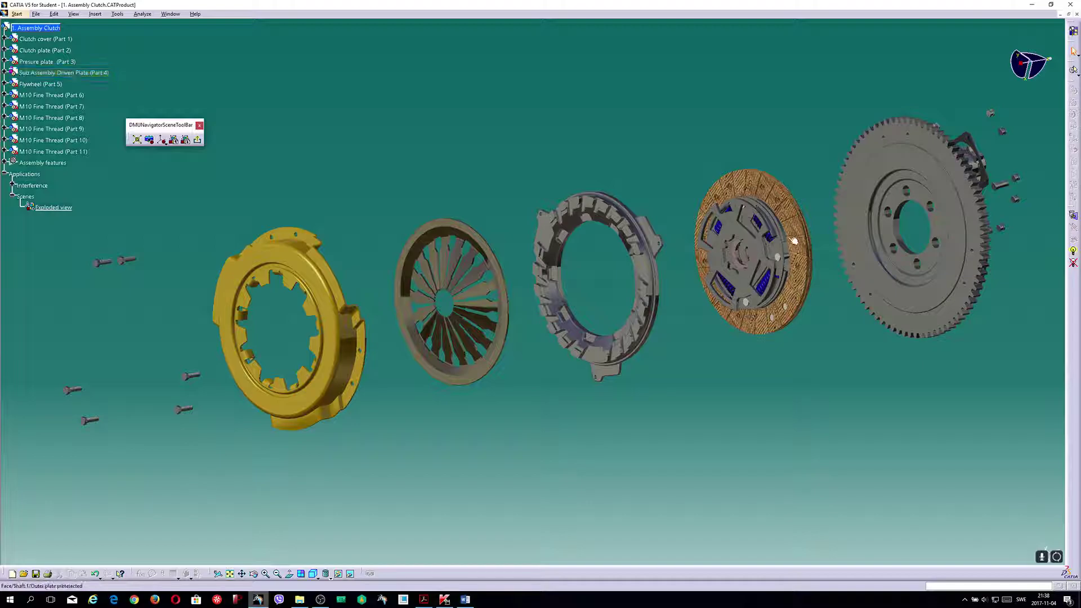
pyautogui.click(197, 140)
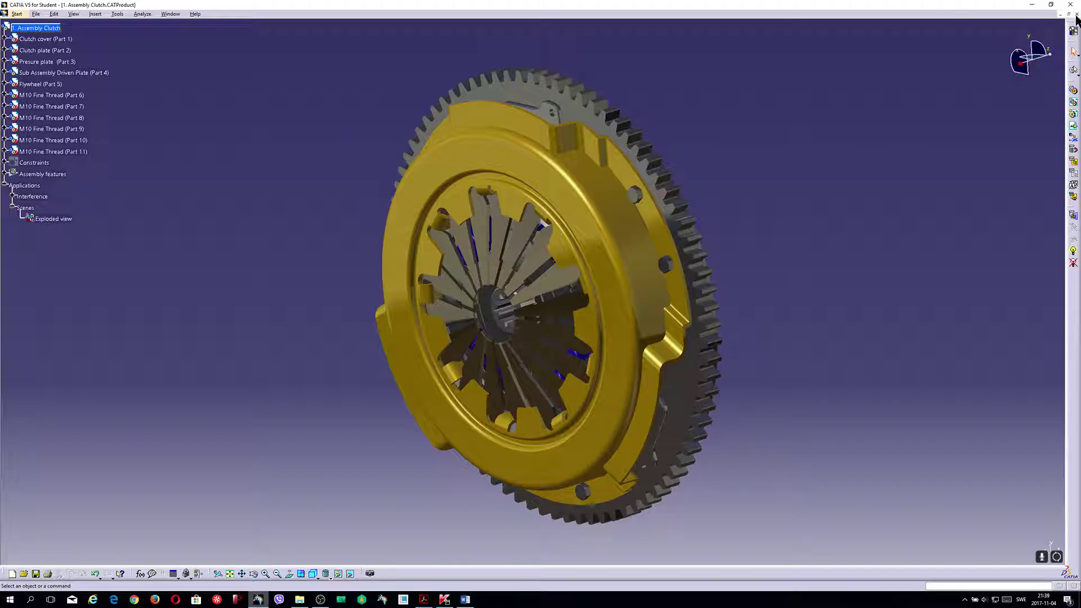
# Step: Close the clutch assembly without saving its changes, and open 2. Drawing Clutch.CATDrawing from the 2. Basic Clutch folder
pyautogui.click(1076, 15)
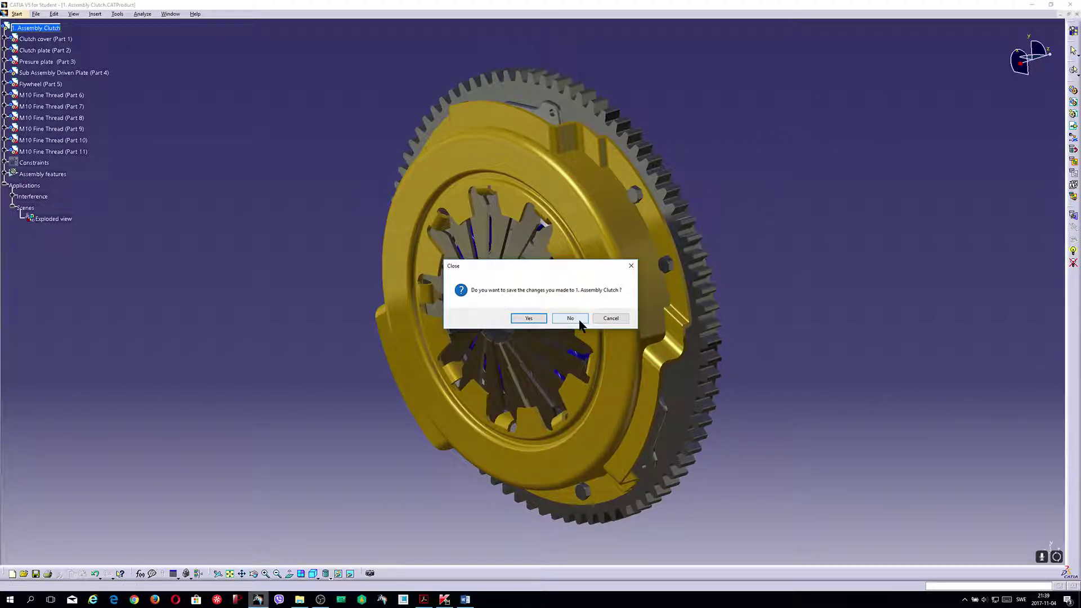
pyautogui.click(565, 318)
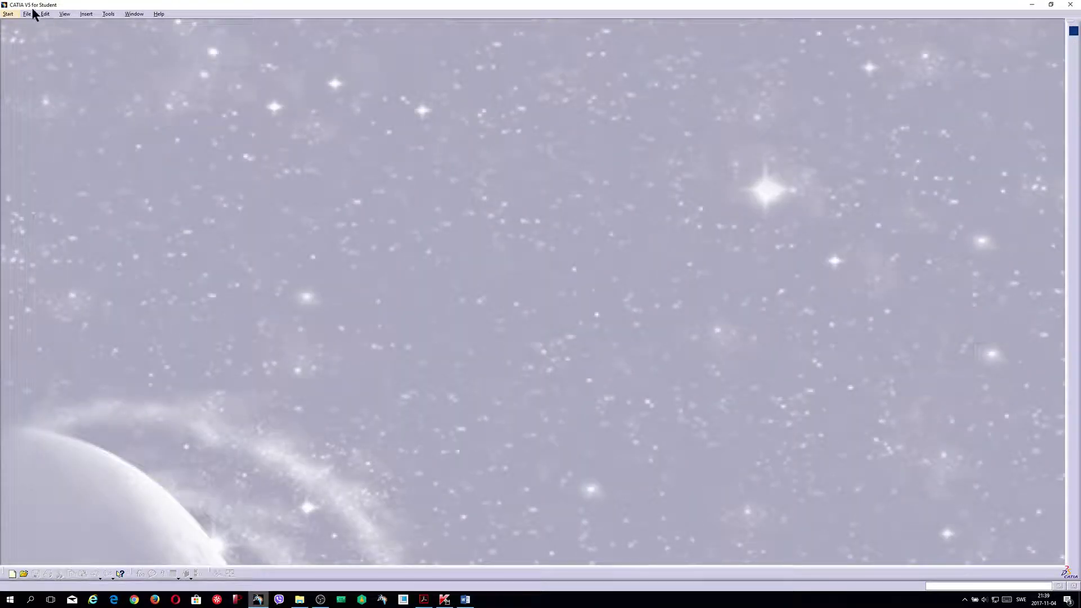
pyautogui.click(27, 14)
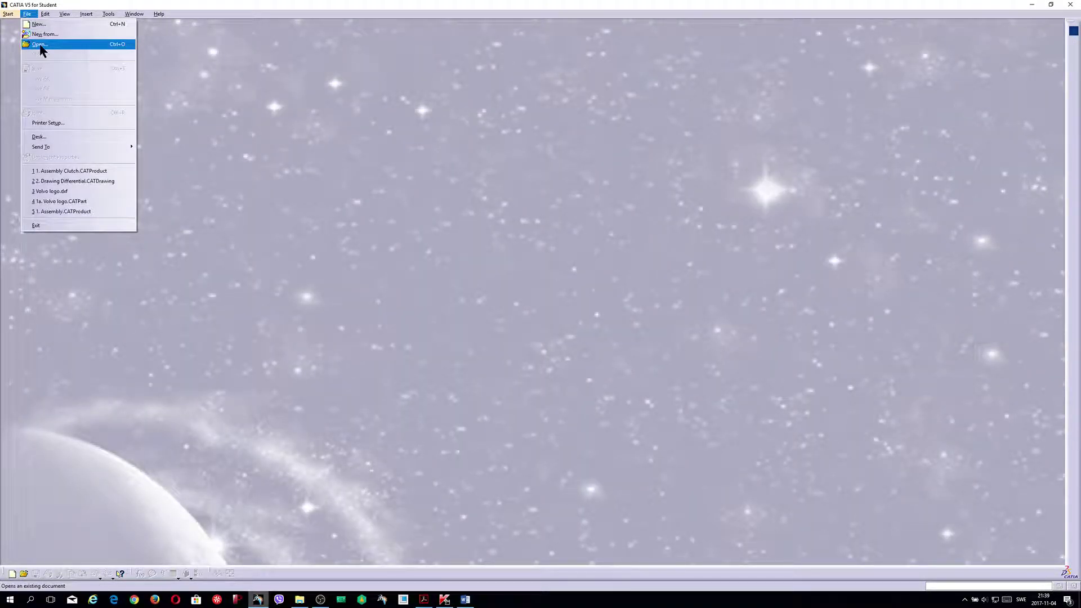
pyautogui.click(40, 45)
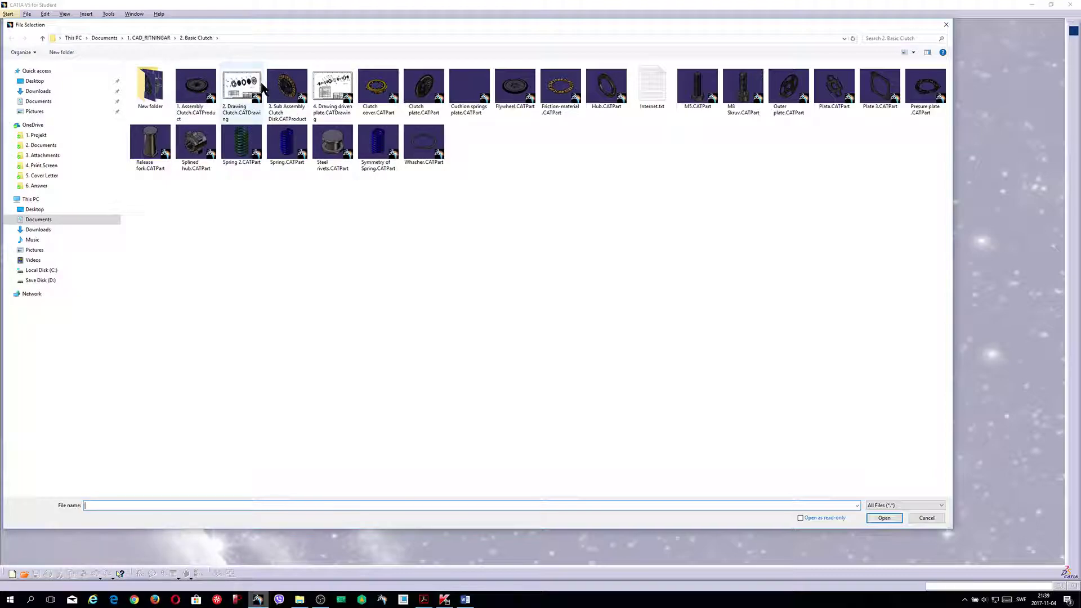
pyautogui.doubleClick(256, 95)
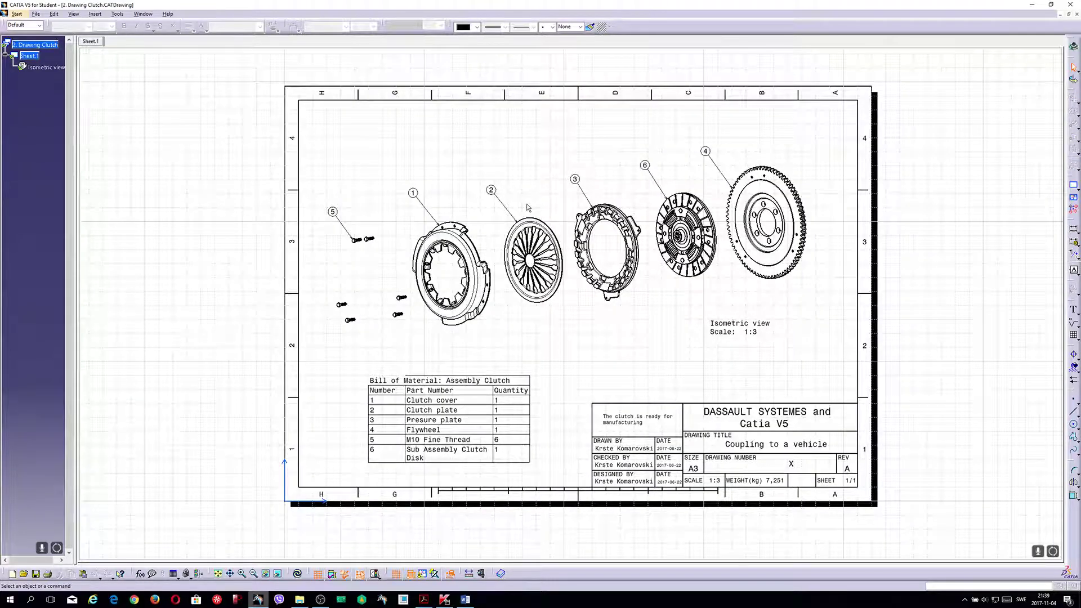
pyautogui.moveTo(529, 207); pyautogui.dragTo(570, 230, button='middle')
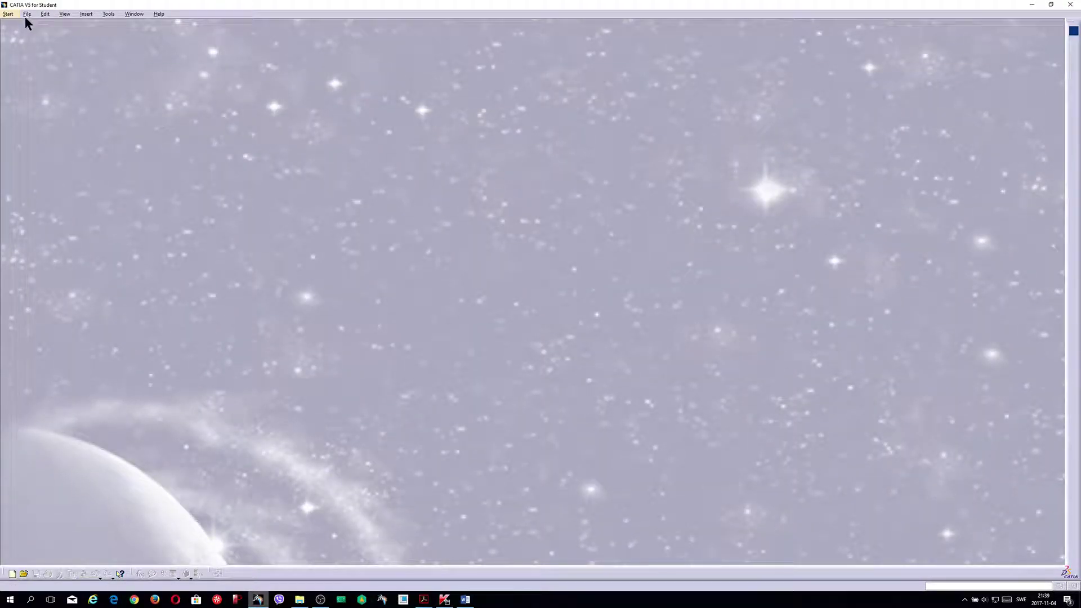
# Step: Open 3. Sub Assembly Clutch Disk.CATProduct from the 2. Basic Clutch folder
pyautogui.click(26, 14)
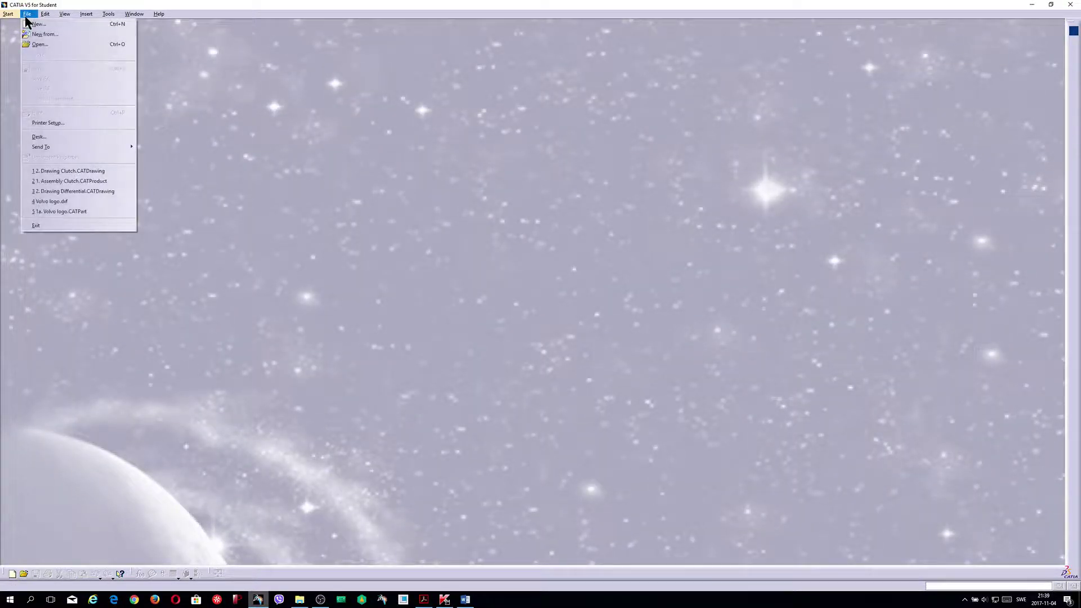
pyautogui.click(35, 43)
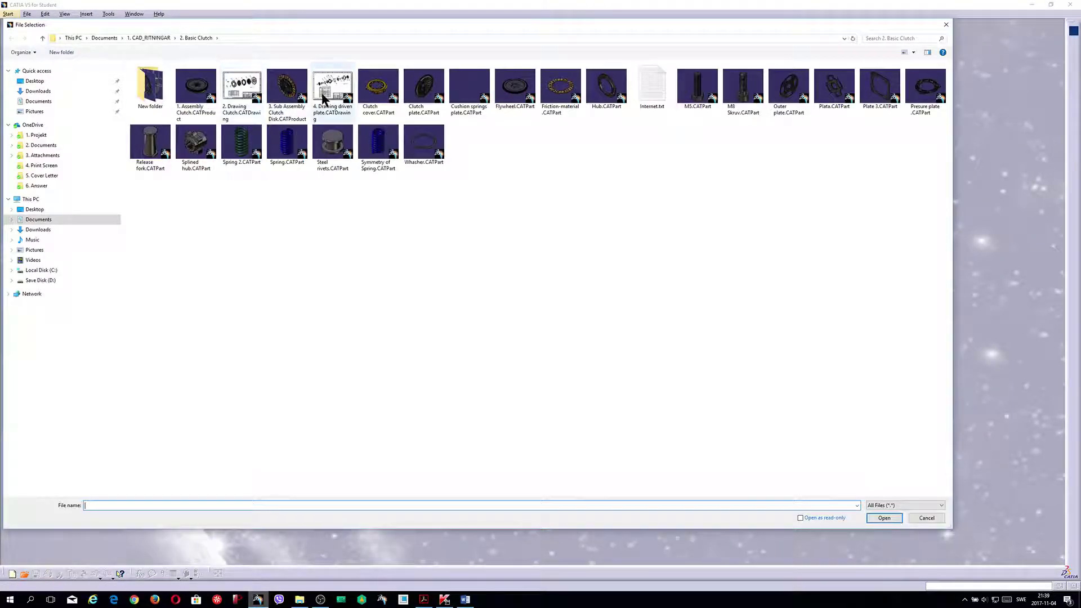
pyautogui.click(287, 90)
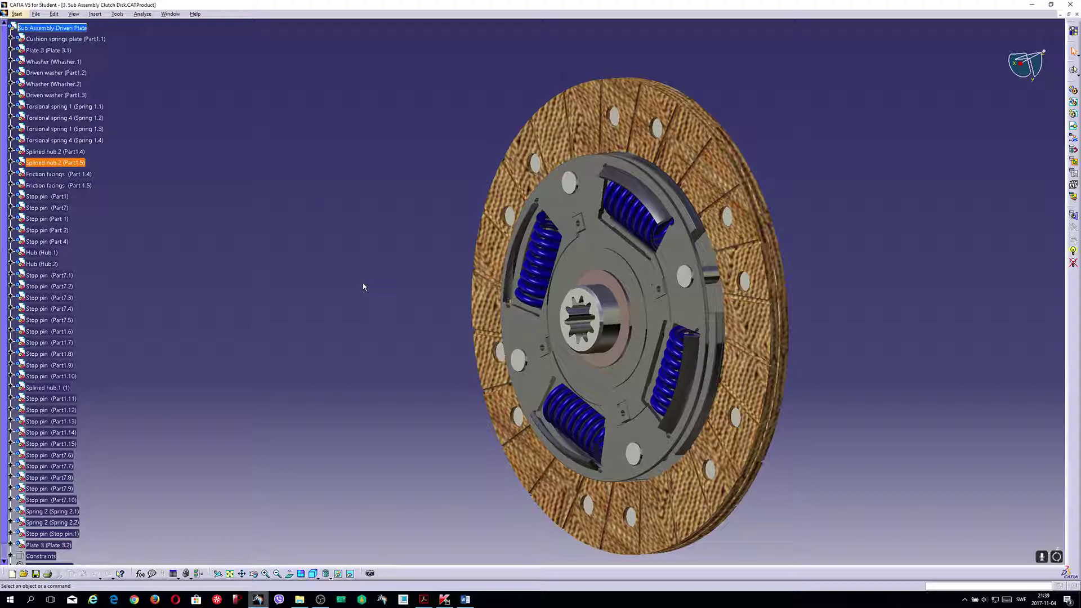
# Step: Open the exploded scene stored in the driven plate subassembly to examine its separated parts, and exit the scene
pyautogui.scroll(-5, 364, 287)
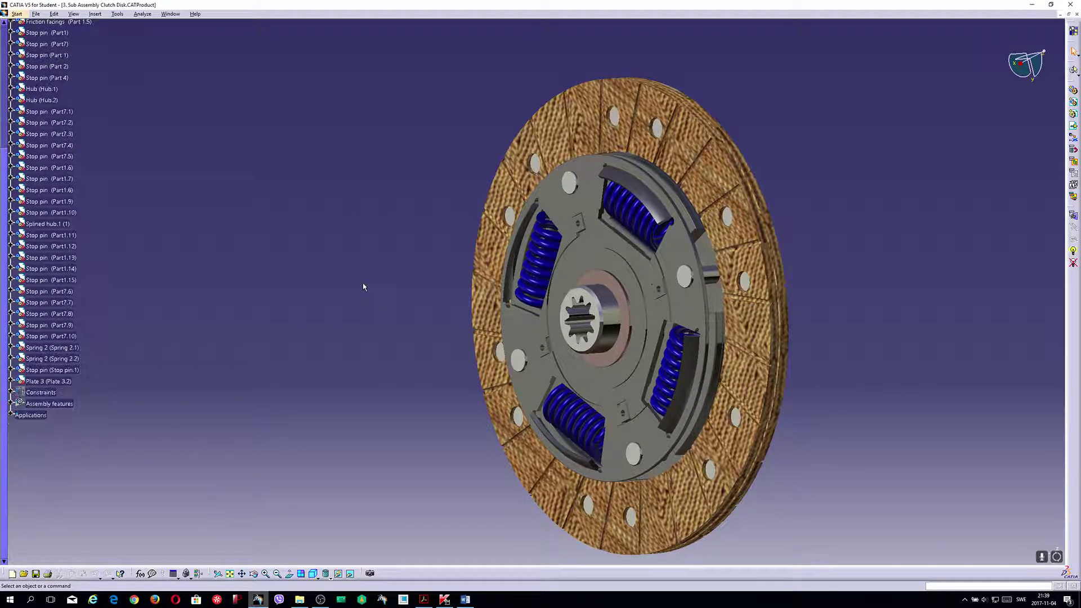
pyautogui.click(12, 415)
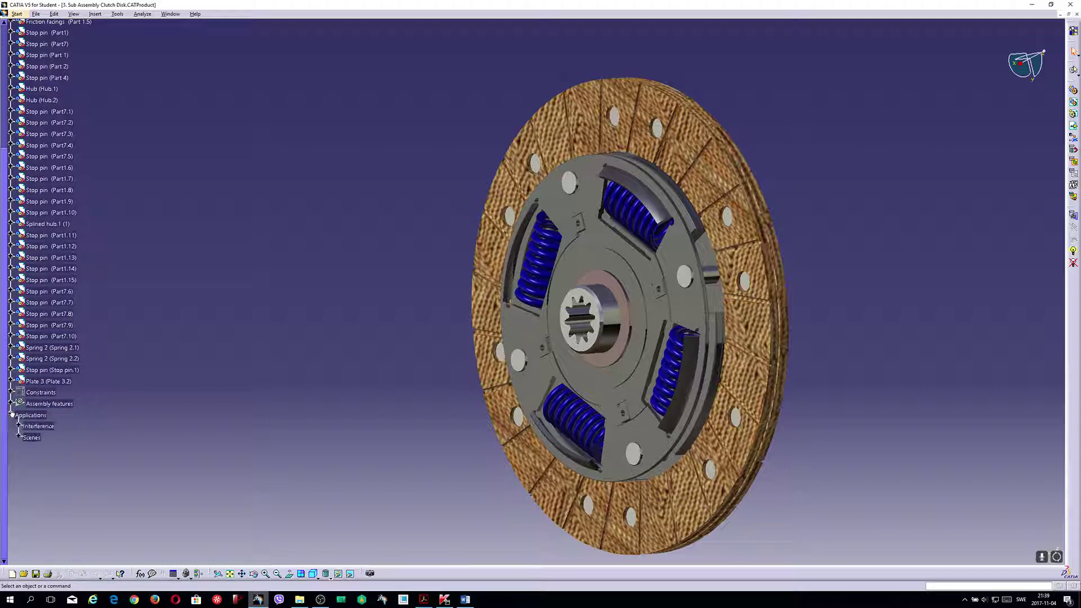
pyautogui.click(17, 438)
pyautogui.doubleClick(50, 448)
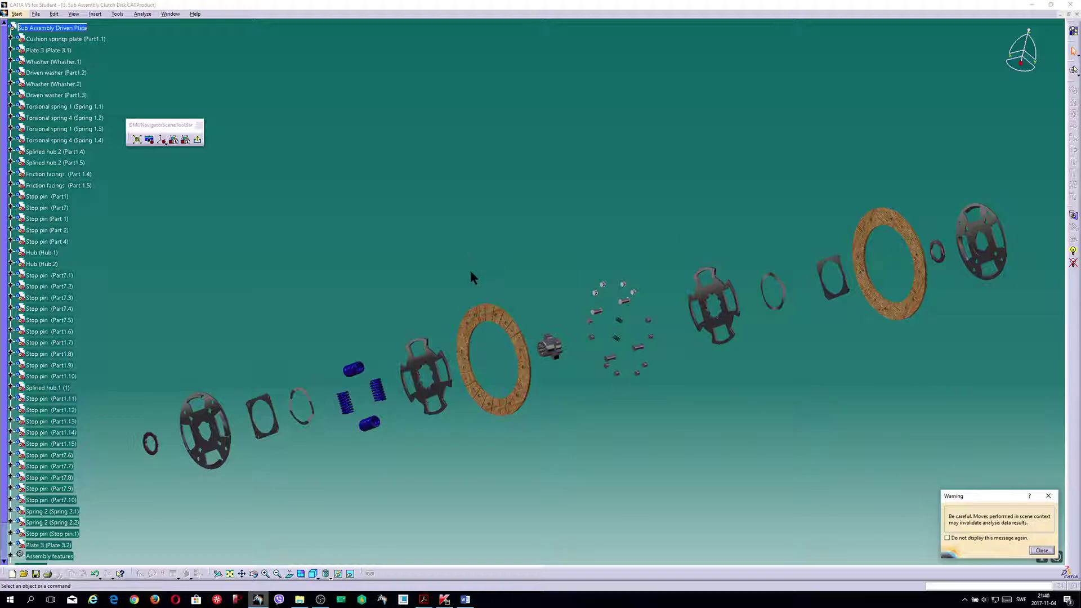
pyautogui.click(198, 140)
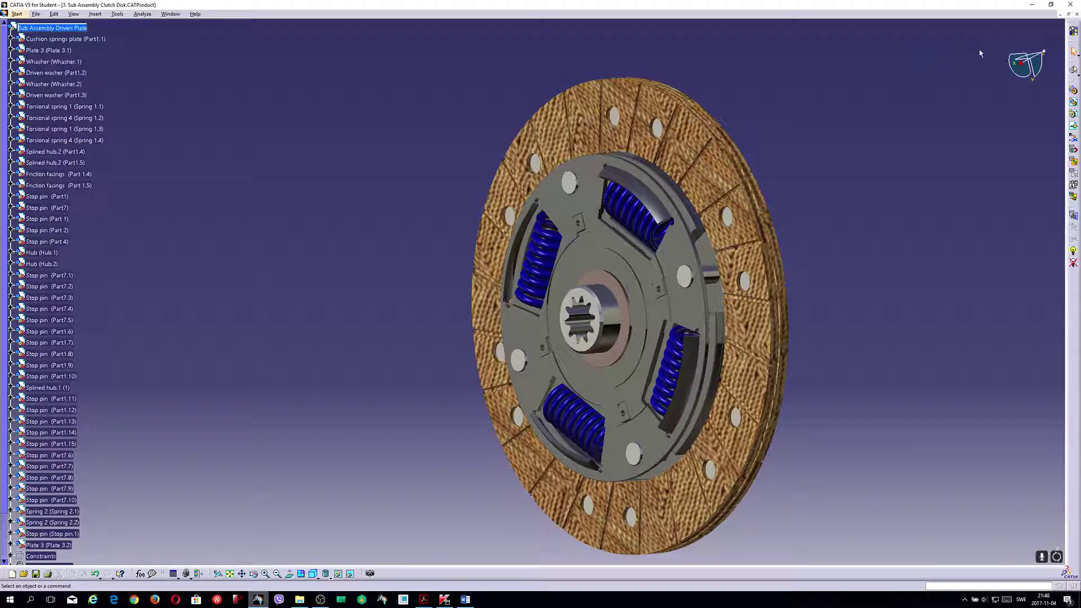
# Step: Close the clutch disk subassembly saving its changes, and open 4. Drawing driven plate.CATDrawing, dismissing the missing-file notice
pyautogui.click(1076, 14)
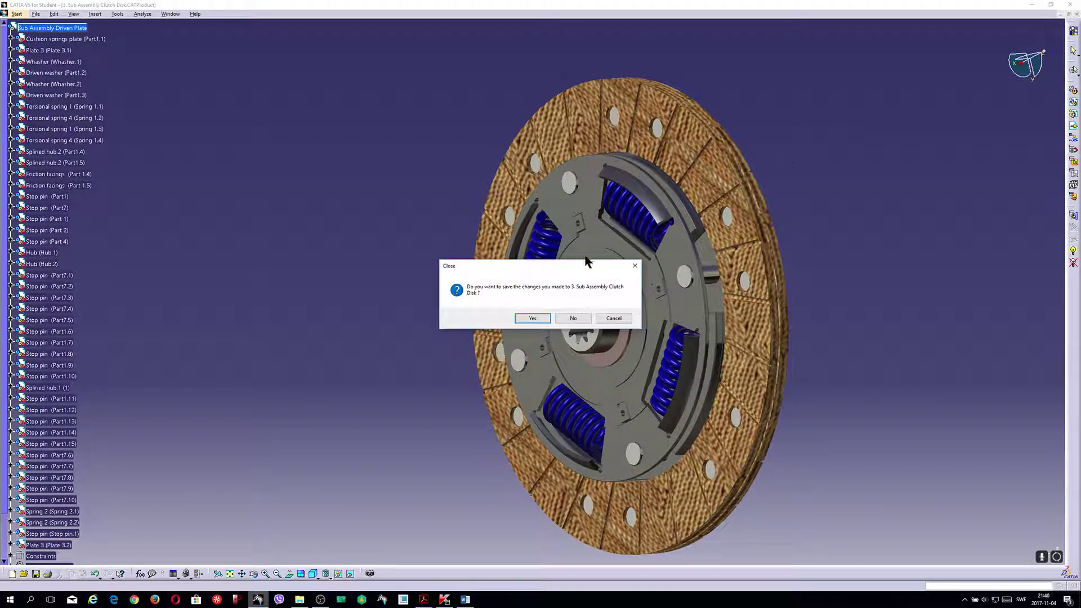
pyautogui.click(533, 318)
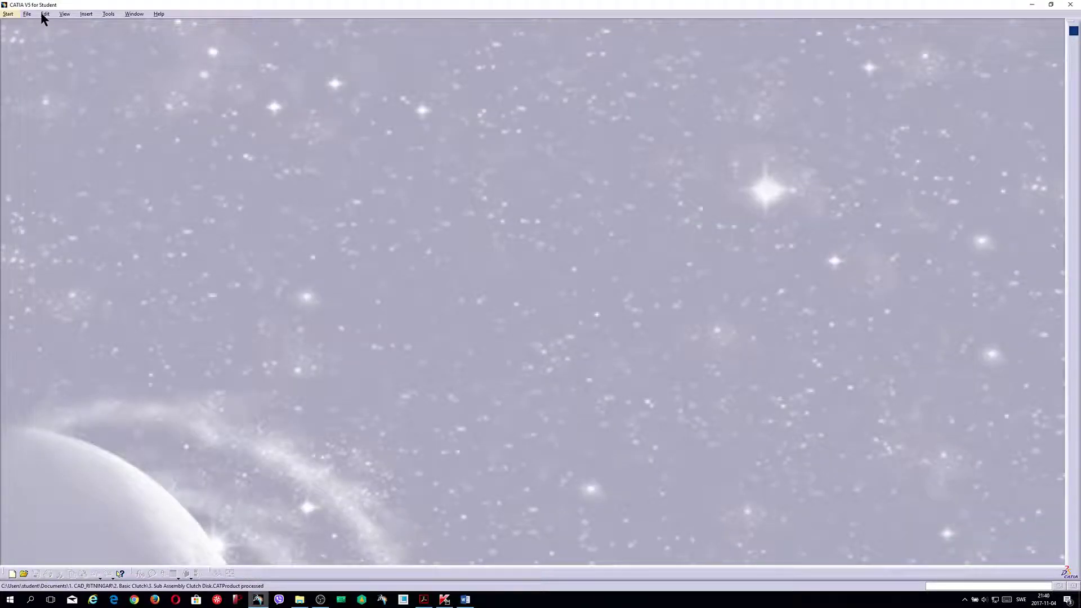
pyautogui.click(29, 14)
pyautogui.click(42, 48)
pyautogui.doubleClick(332, 90)
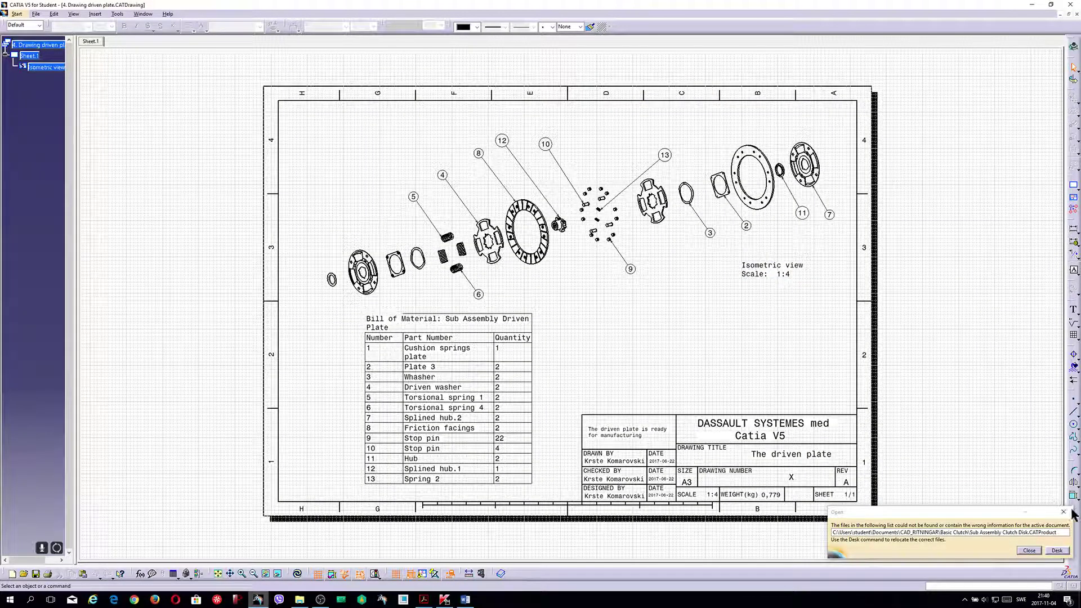
pyautogui.click(1069, 514)
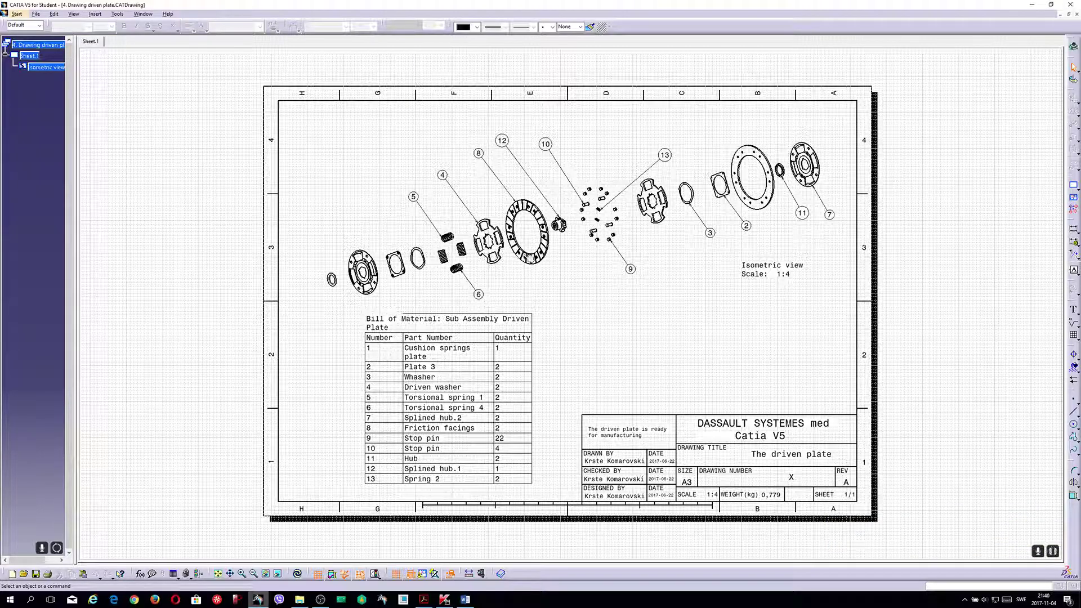
# Step: Close the driven plate drawing and browse to the 4. Motor folder inside 1. CAD_RITNINGAR for opening a file
pyautogui.keyDown('ctrl'); pyautogui.moveTo(599, 344); pyautogui.dragTo(853, 81, button='middle'); pyautogui.keyUp('ctrl')
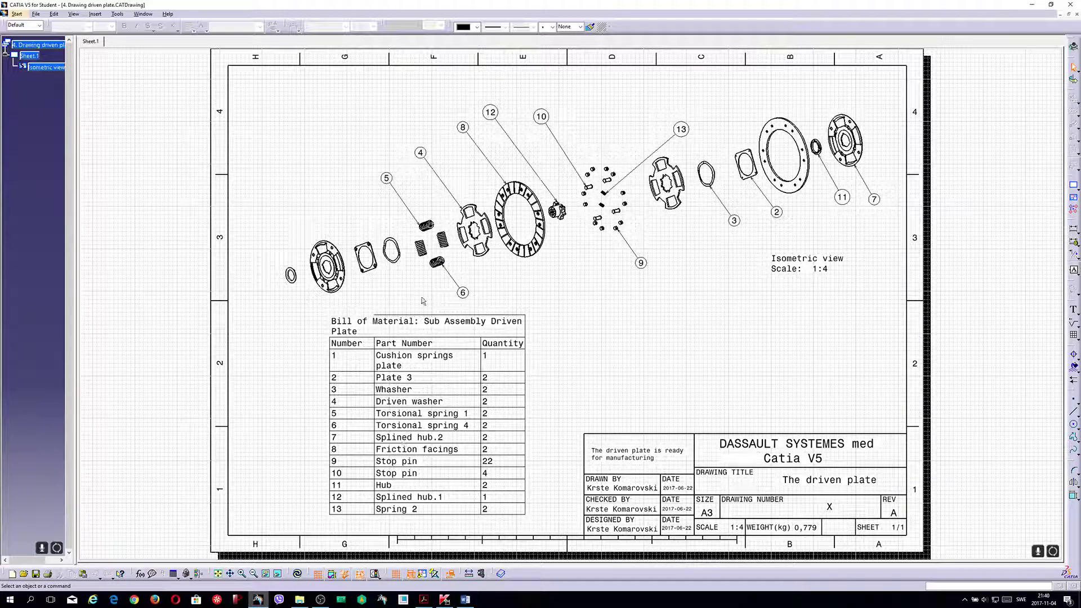
pyautogui.click(1077, 15)
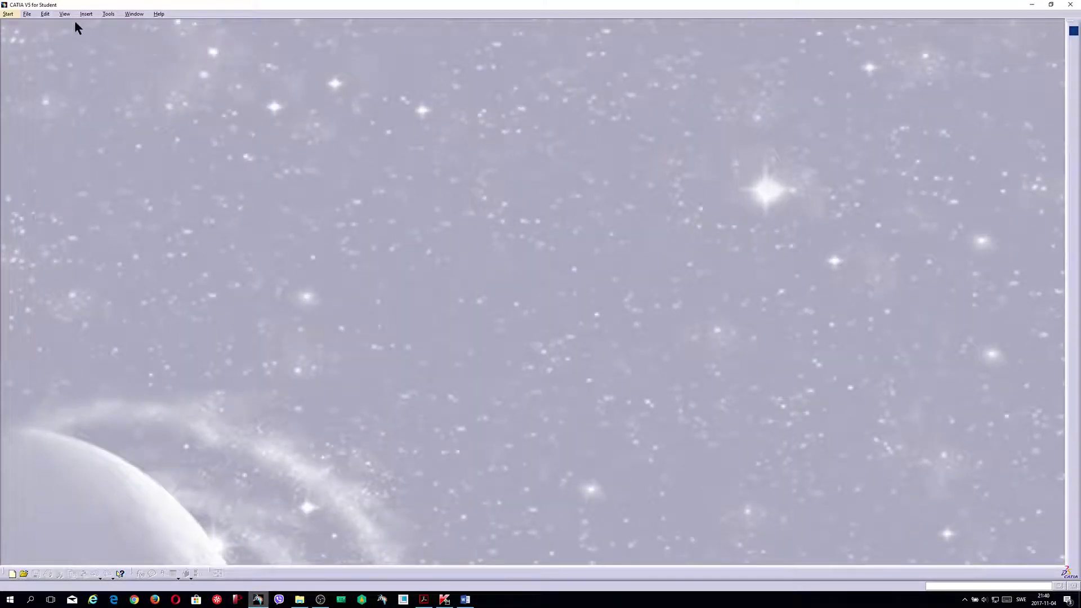
pyautogui.click(26, 14)
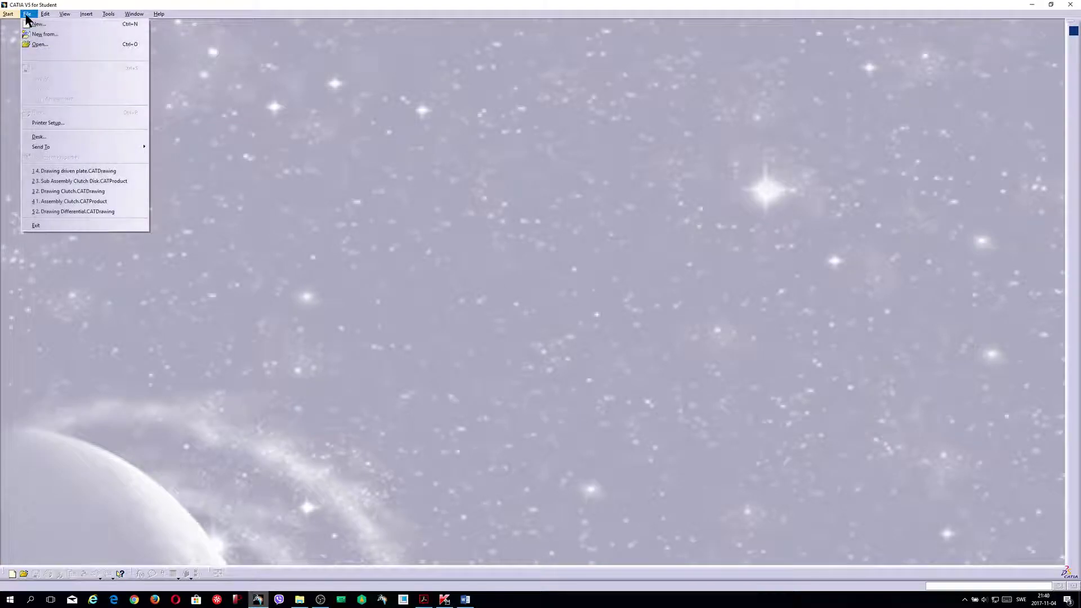
pyautogui.click(35, 44)
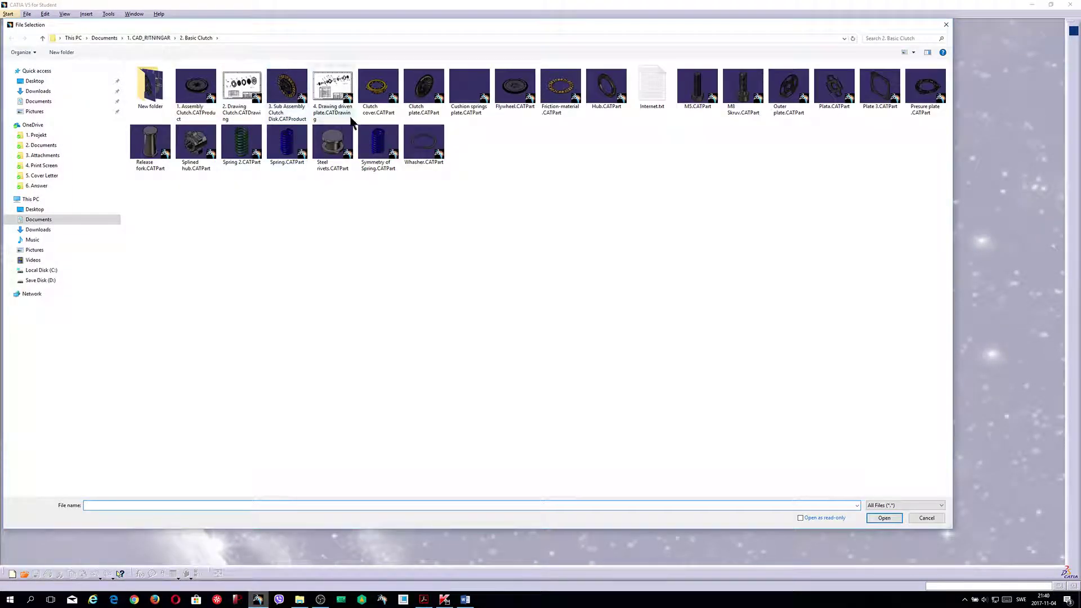
pyautogui.click(42, 39)
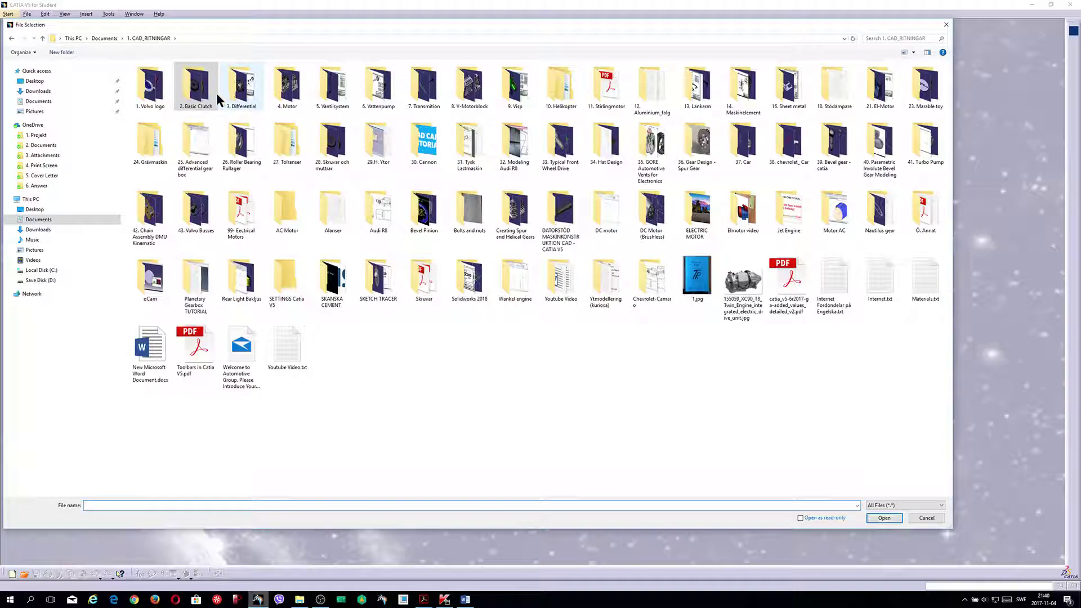
pyautogui.doubleClick(284, 84)
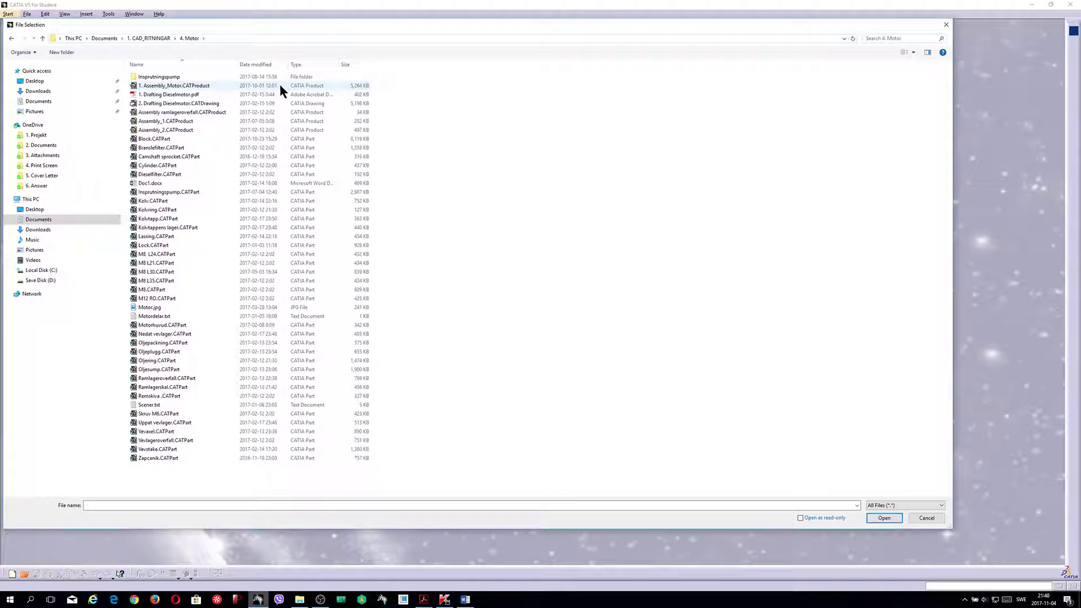
# Step: Show the folder's files as extra large icons and open 1. Assembly_Motor.CATProduct
pyautogui.rightClick(536, 208)
pyautogui.moveTo(560, 218)
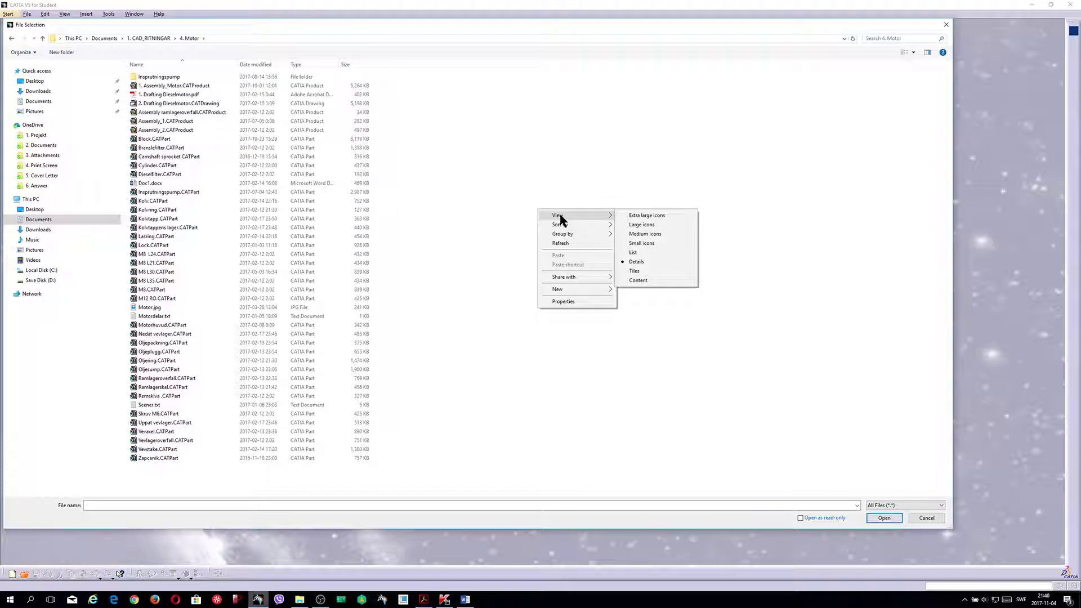
pyautogui.click(646, 217)
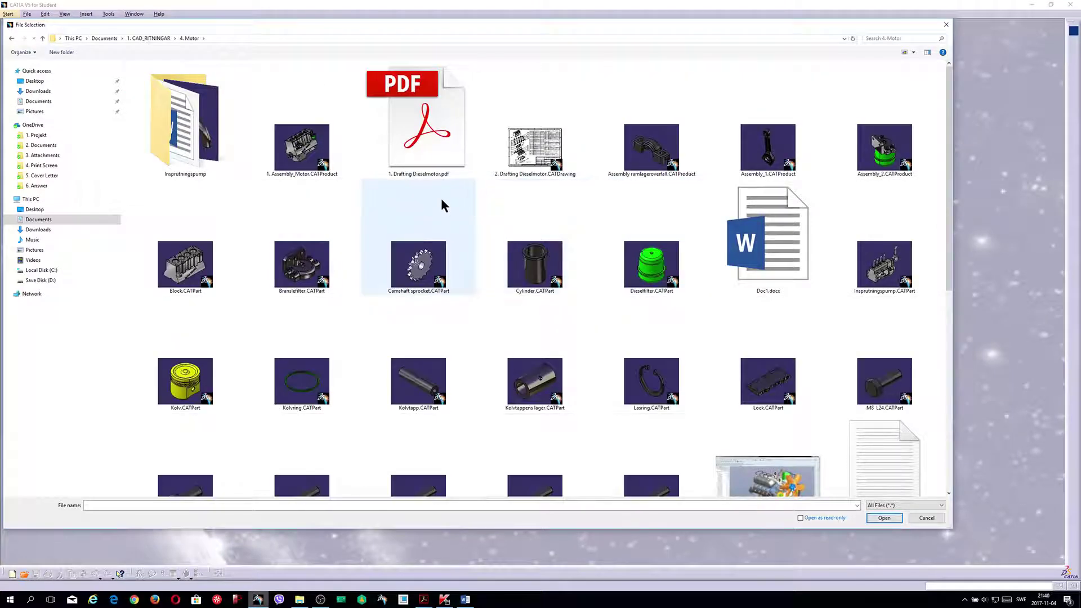
pyautogui.click(307, 169)
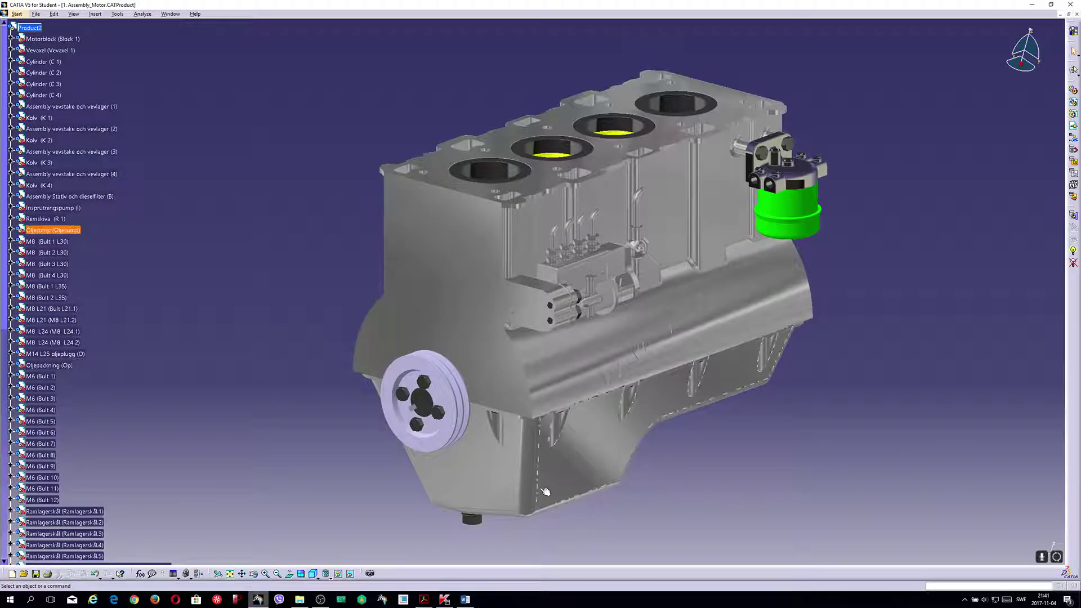
# Step: Display the engine in shading with edges, and activate the root product Product2 in the Assembly Design workbench
pyautogui.click(330, 578)
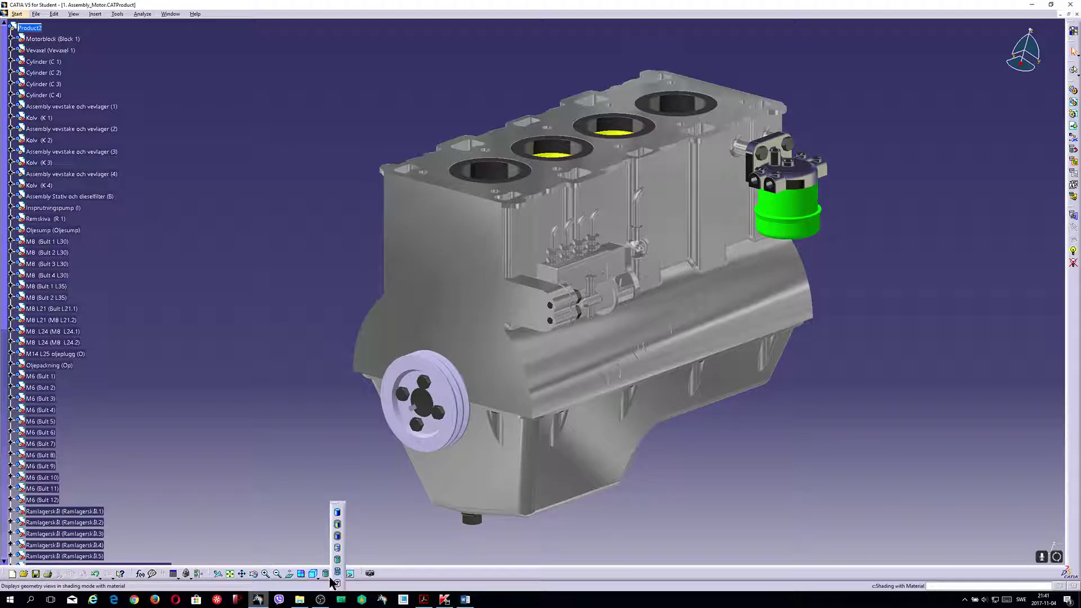
pyautogui.click(339, 524)
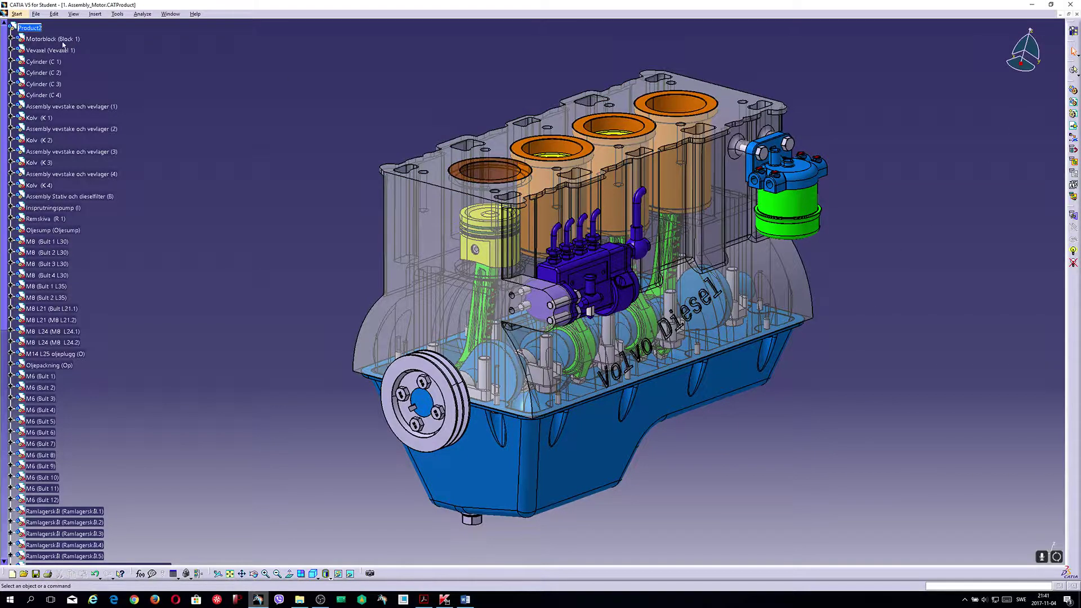
pyautogui.click(35, 82)
pyautogui.click(35, 83)
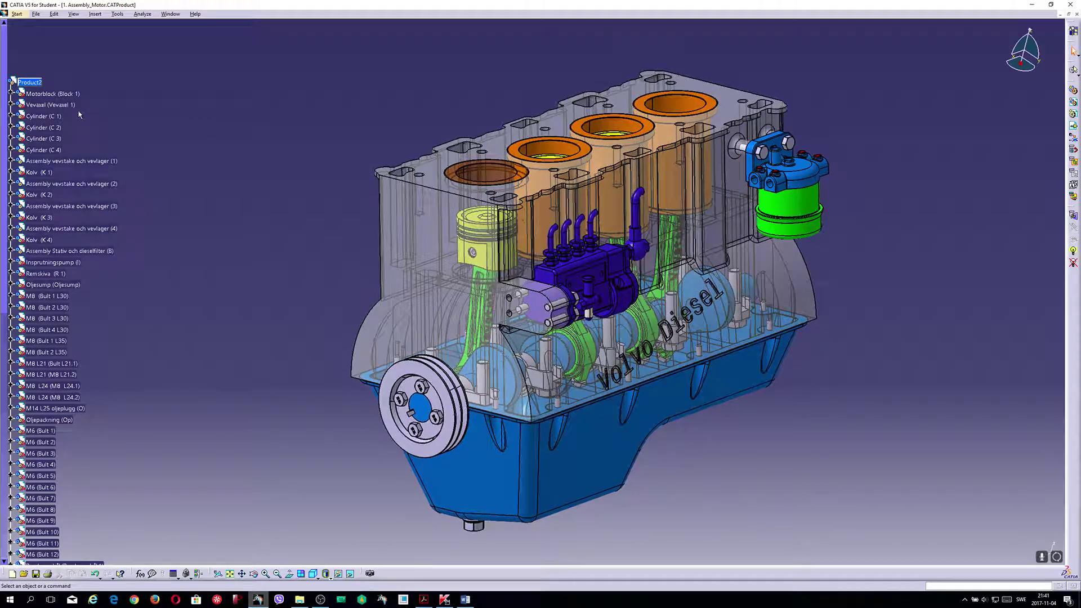
pyautogui.click(41, 84)
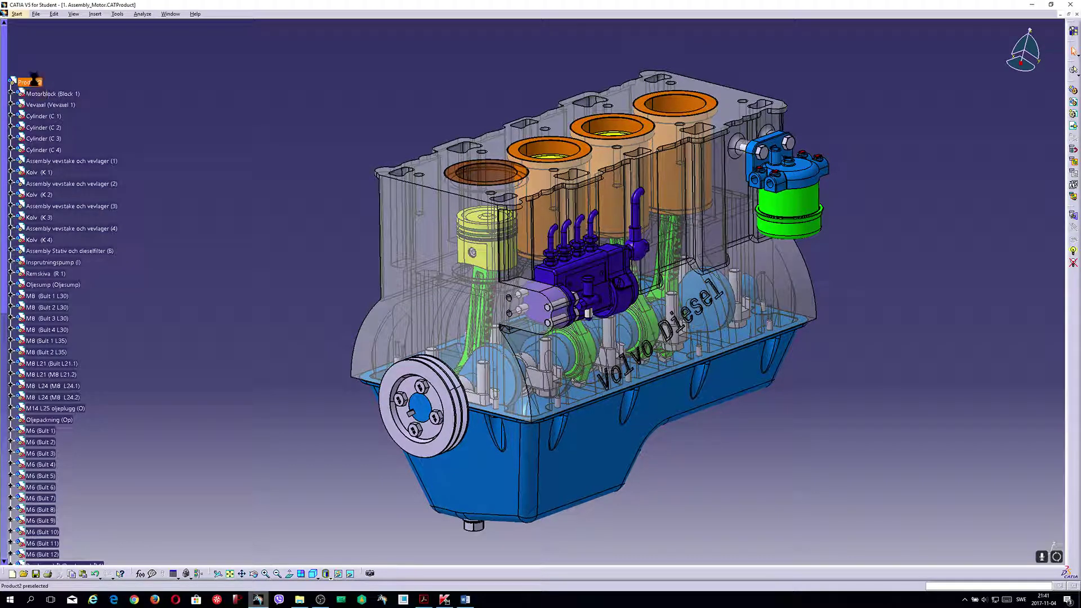
pyautogui.click(21, 15)
pyautogui.moveTo(42, 35)
pyautogui.click(172, 45)
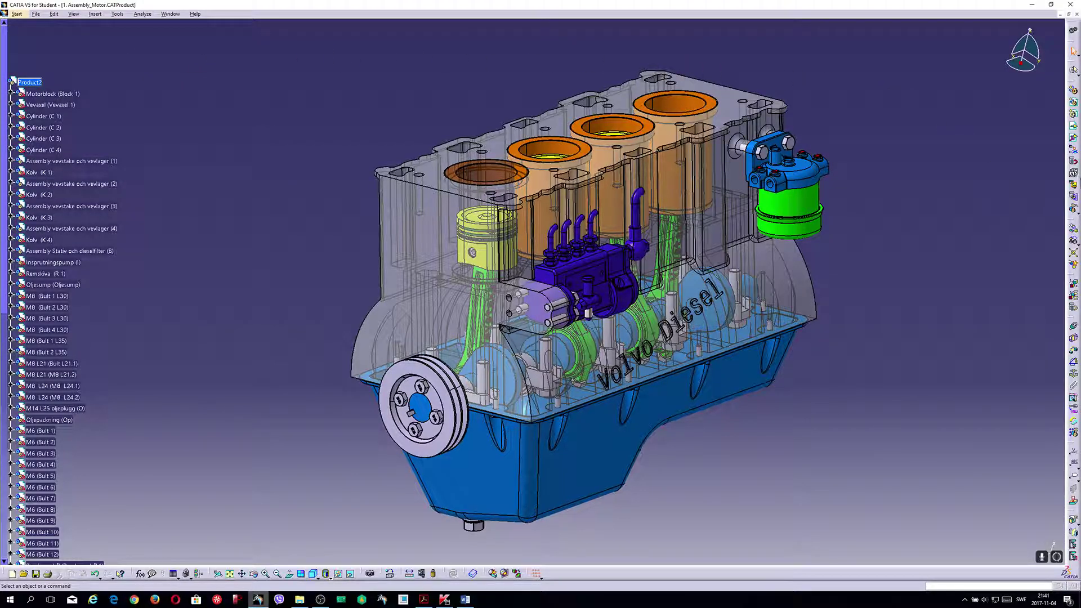
# Step: Rotate the pulley Remskiva (R 1) about its axis with Manipulation, using Drag around any axis with respect to constraints, to drive the pistons
pyautogui.click(1073, 230)
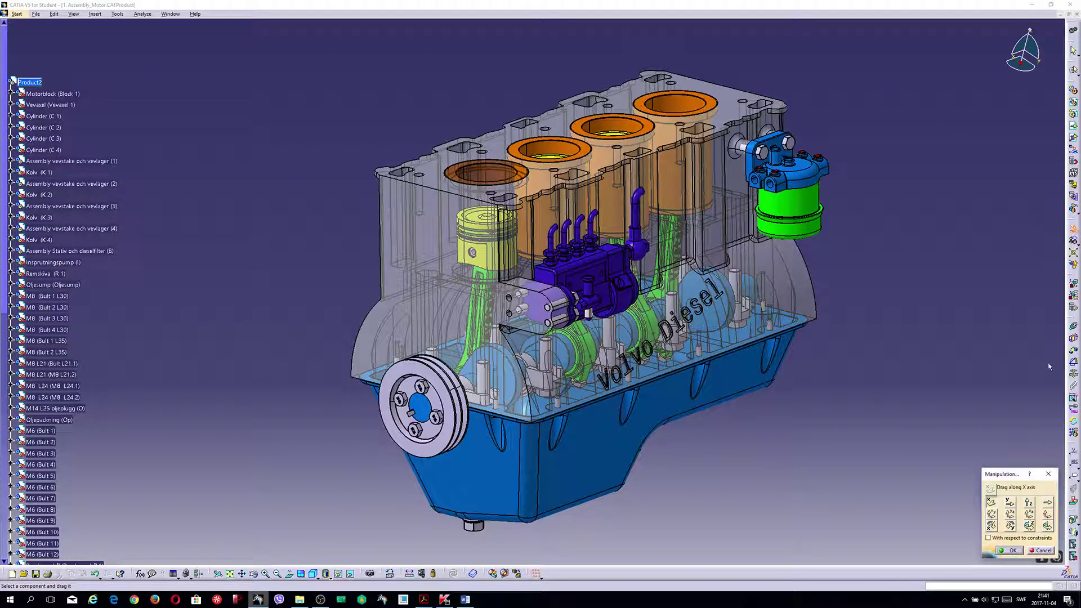
pyautogui.click(1047, 525)
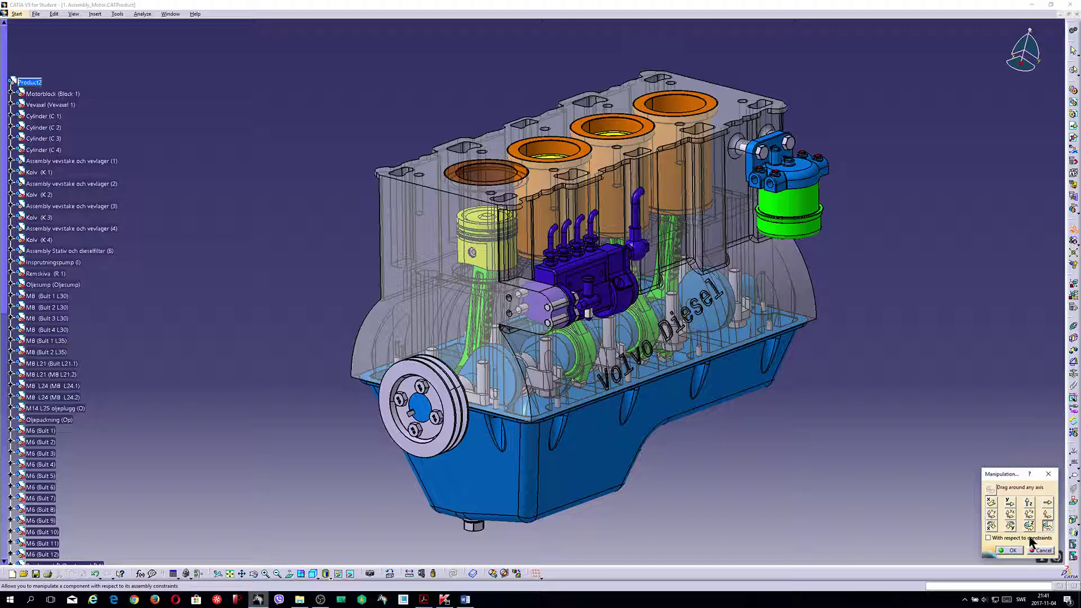
pyautogui.click(987, 537)
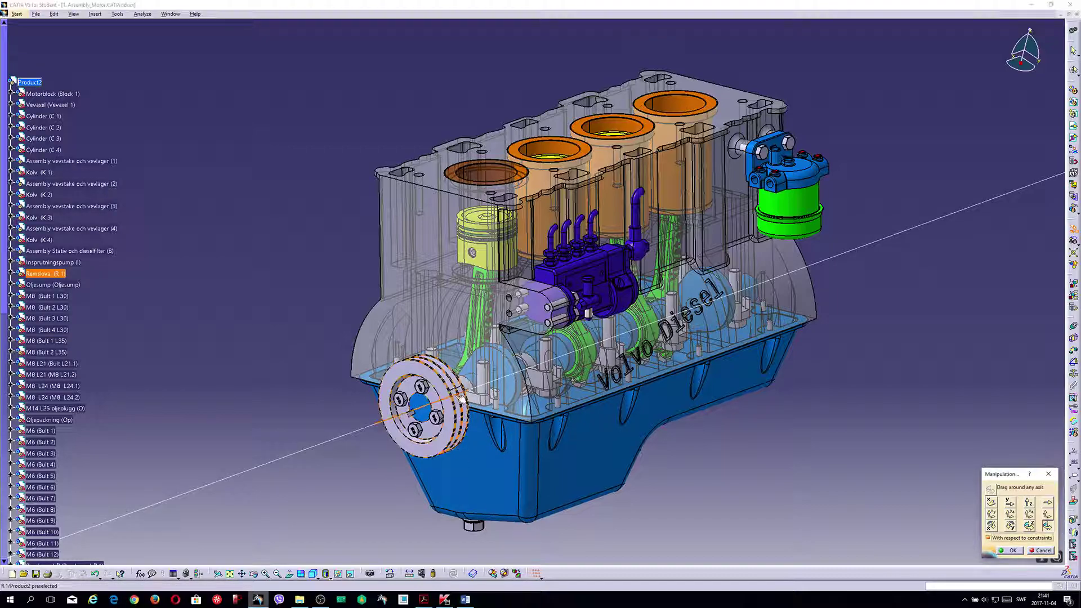
pyautogui.moveTo(436, 363); pyautogui.dragTo(443, 389)
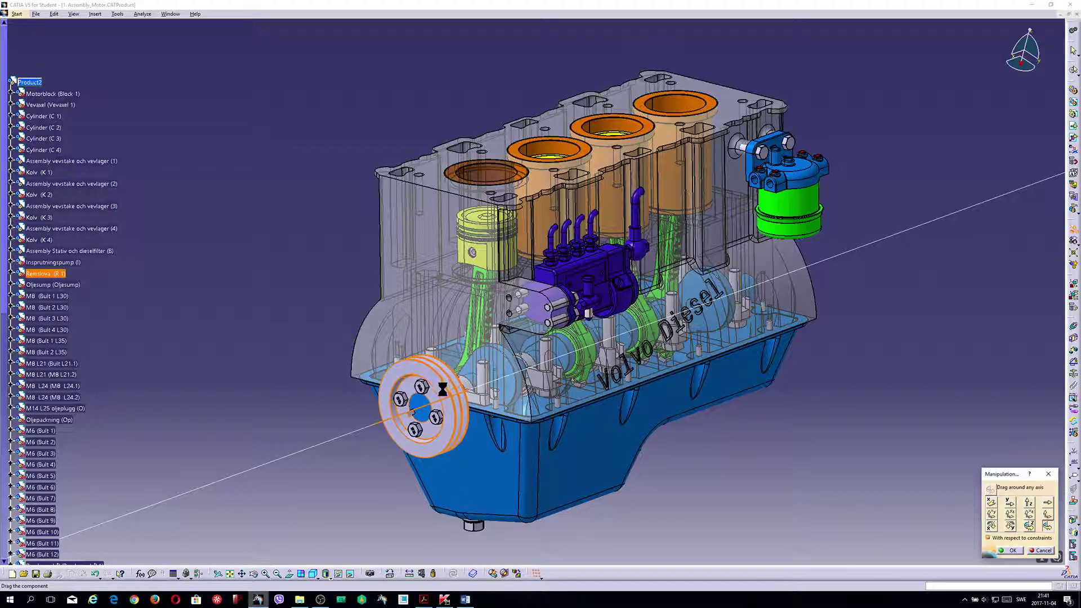
pyautogui.moveTo(443, 427); pyautogui.dragTo(439, 437)
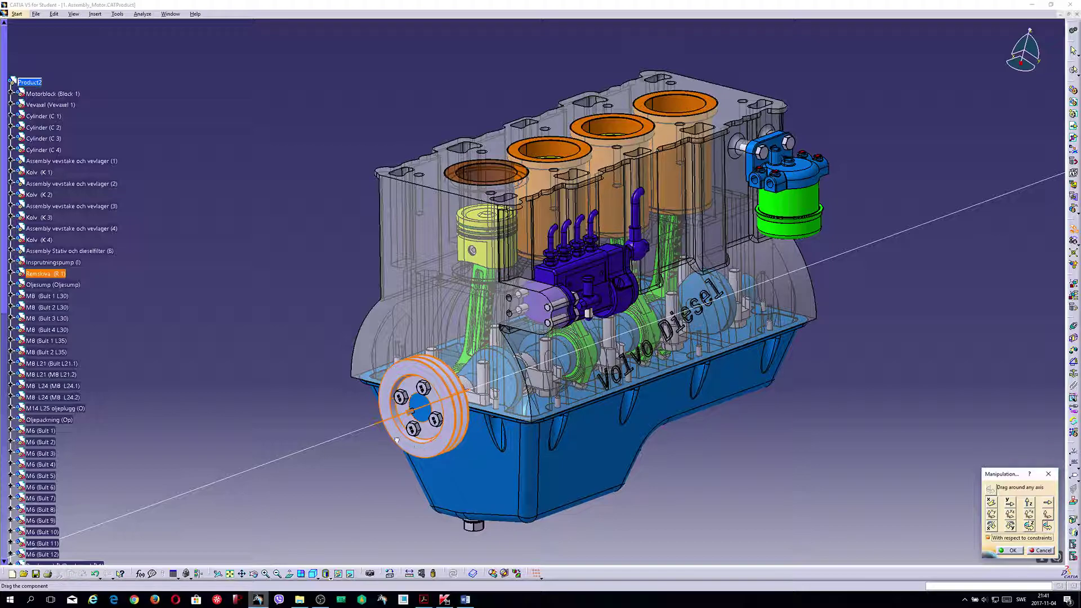
pyautogui.moveTo(384, 383); pyautogui.dragTo(462, 397)
pyautogui.moveTo(389, 405); pyautogui.dragTo(474, 417)
pyautogui.moveTo(402, 412); pyautogui.dragTo(445, 377)
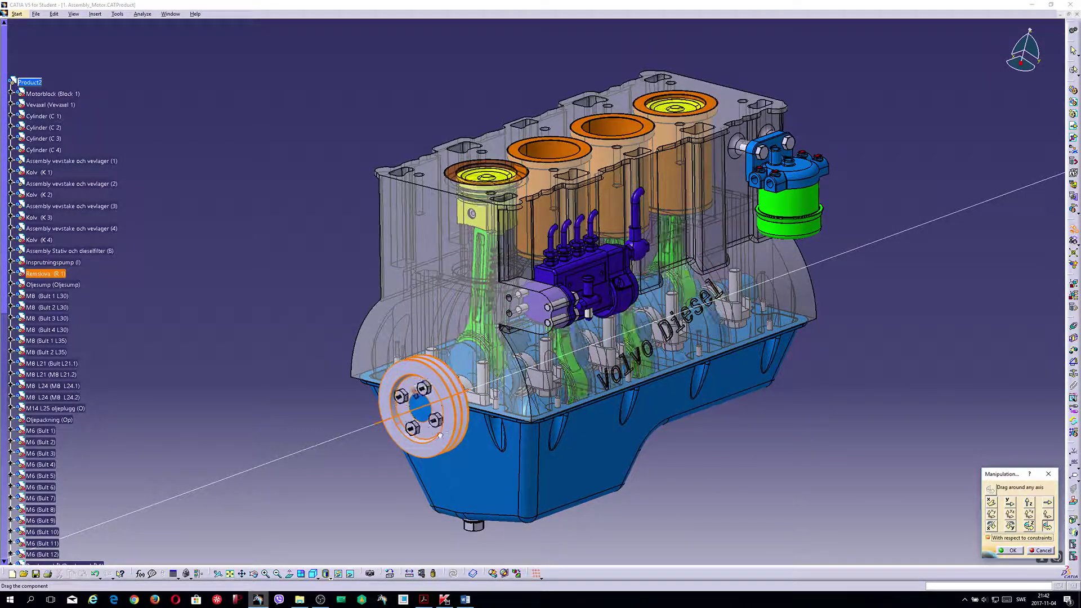
pyautogui.moveTo(442, 432); pyautogui.dragTo(597, 383)
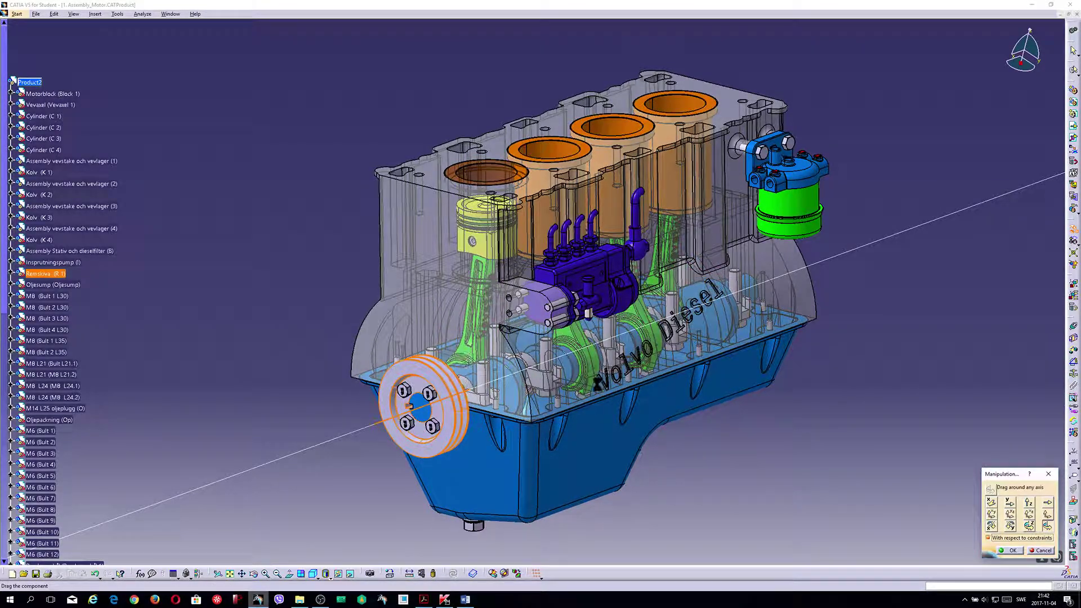
pyautogui.click(1010, 550)
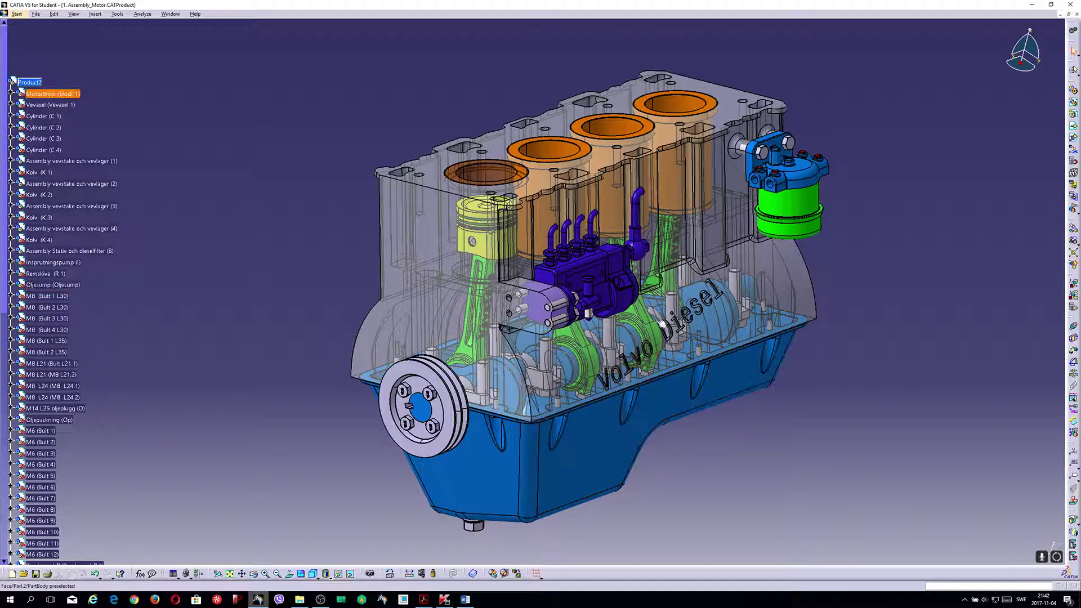
pyautogui.scroll(-3, 323, 235)
pyautogui.scroll(2, 323, 236)
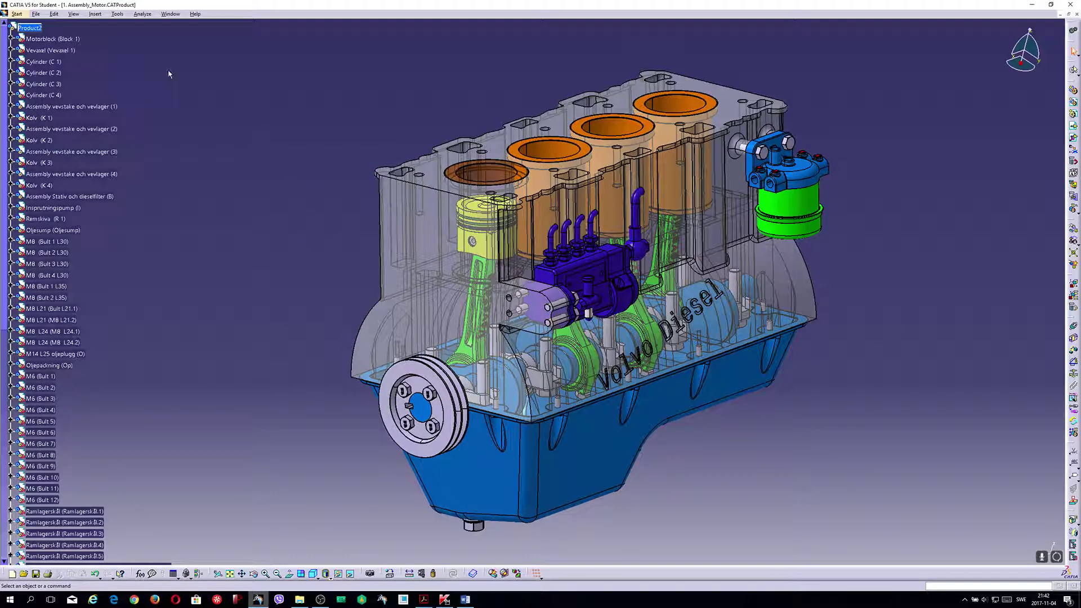
pyautogui.click(36, 14)
pyautogui.click(49, 44)
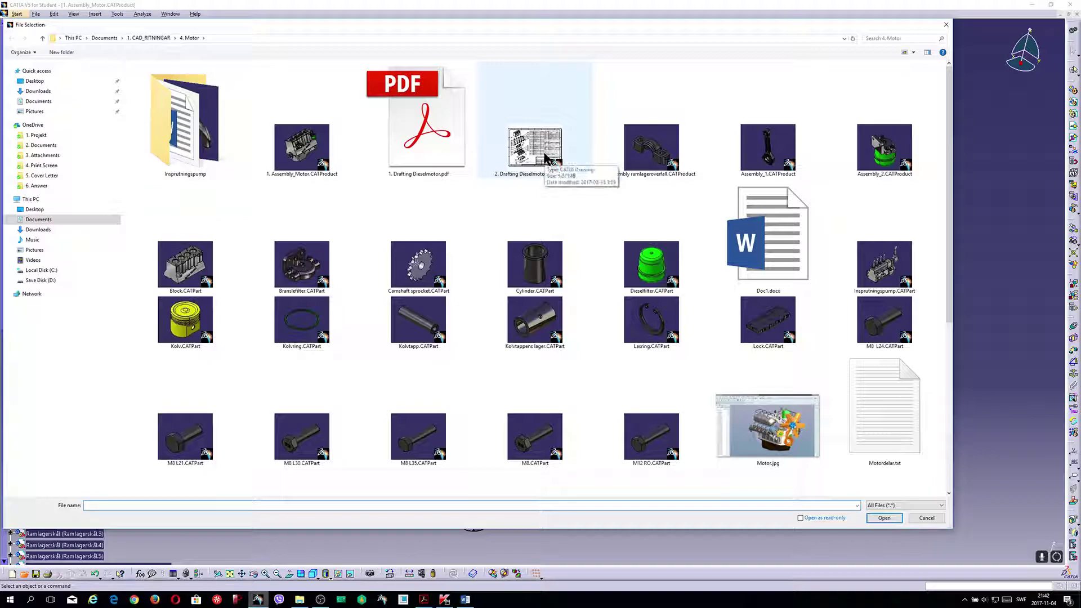
pyautogui.click(947, 26)
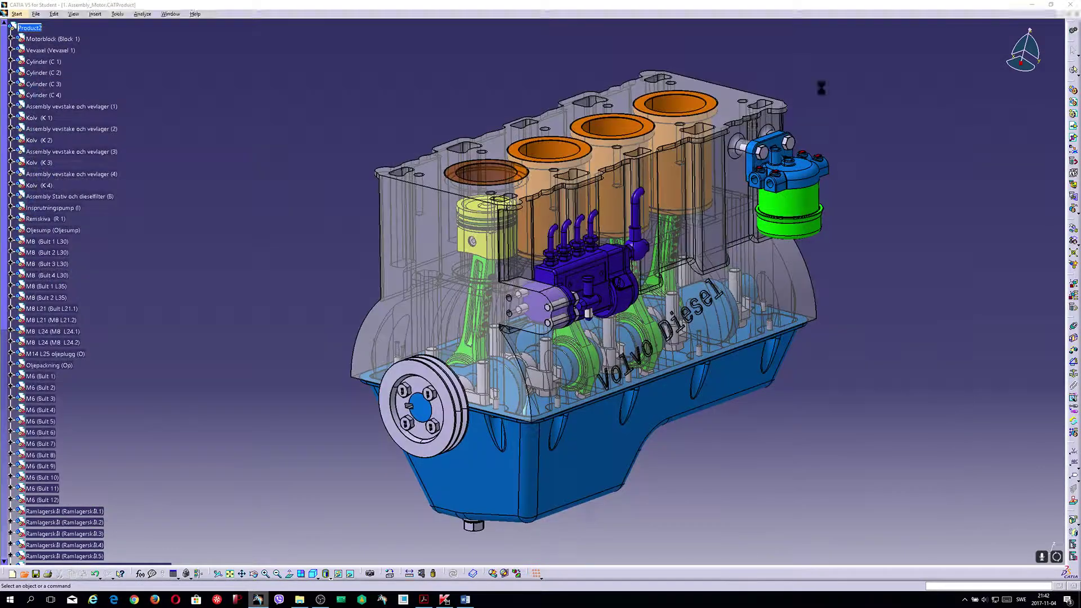
# Step: Open the exploded scene Scene.1 stored under the engine assembly's Applications to examine its separated parts, and exit the scene
pyautogui.scroll(-10, 187, 285)
pyautogui.scroll(-5, 188, 286)
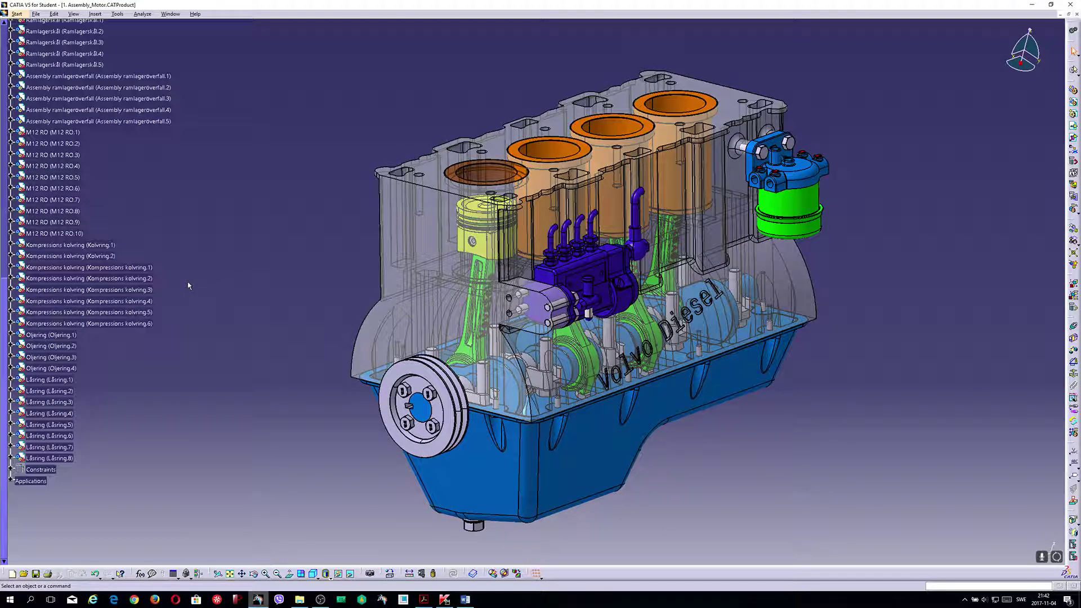
pyautogui.click(10, 481)
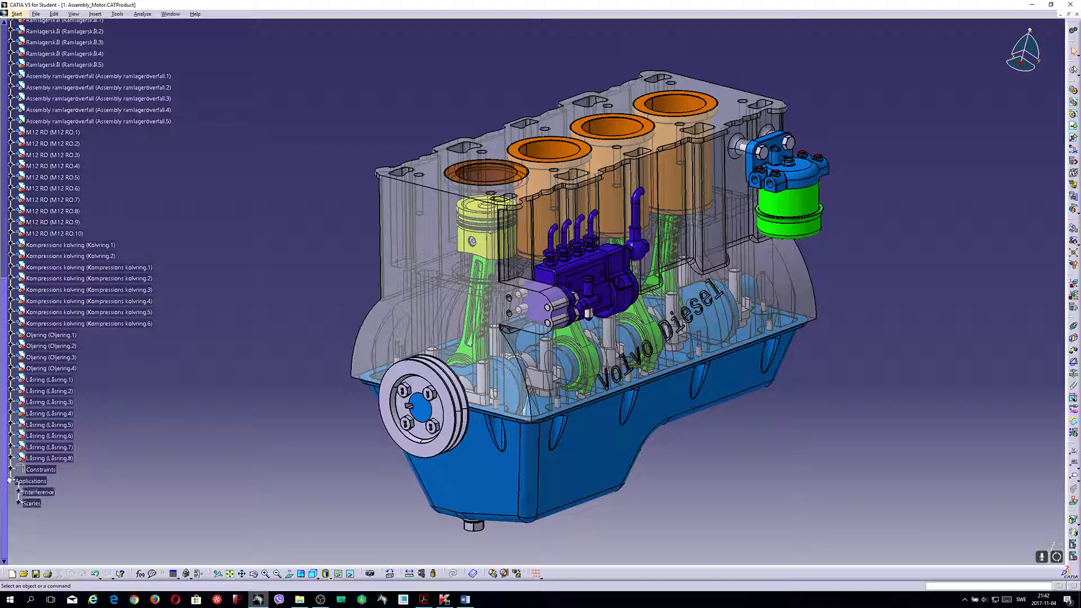
pyautogui.click(18, 503)
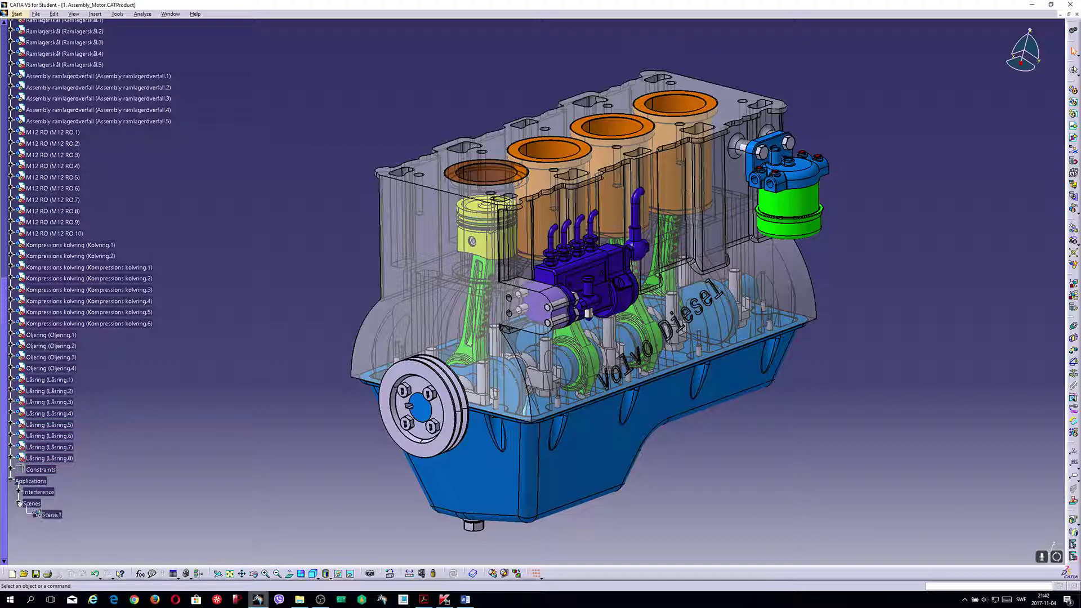
pyautogui.doubleClick(52, 515)
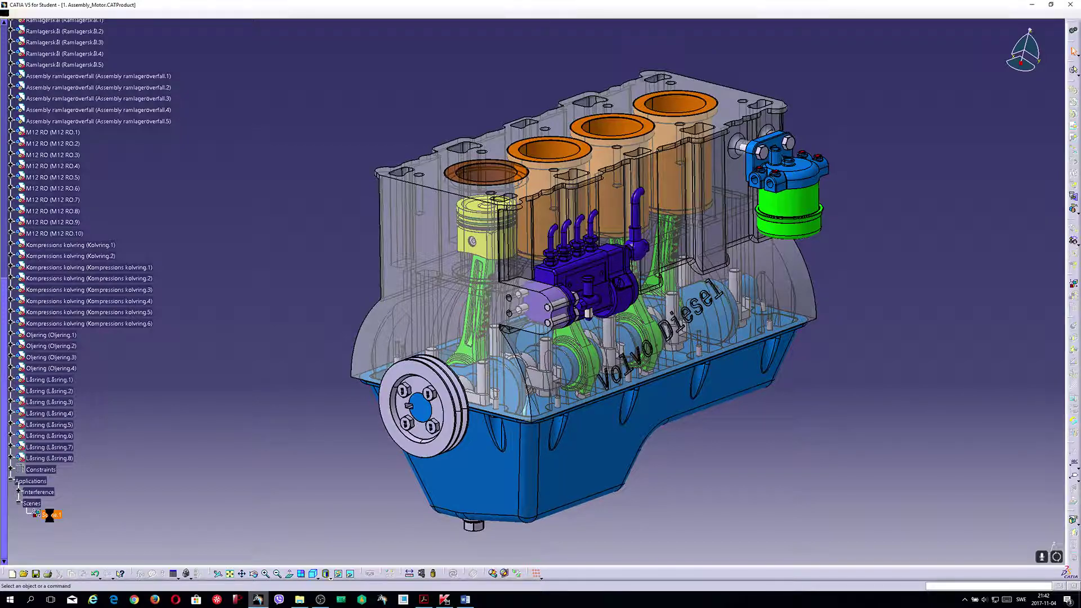
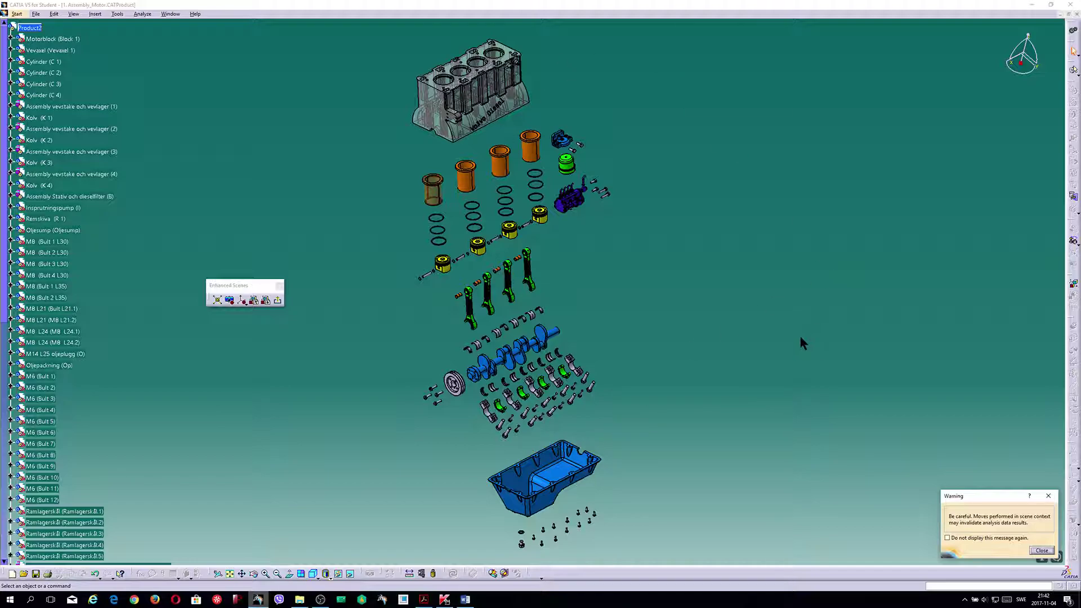
pyautogui.click(278, 302)
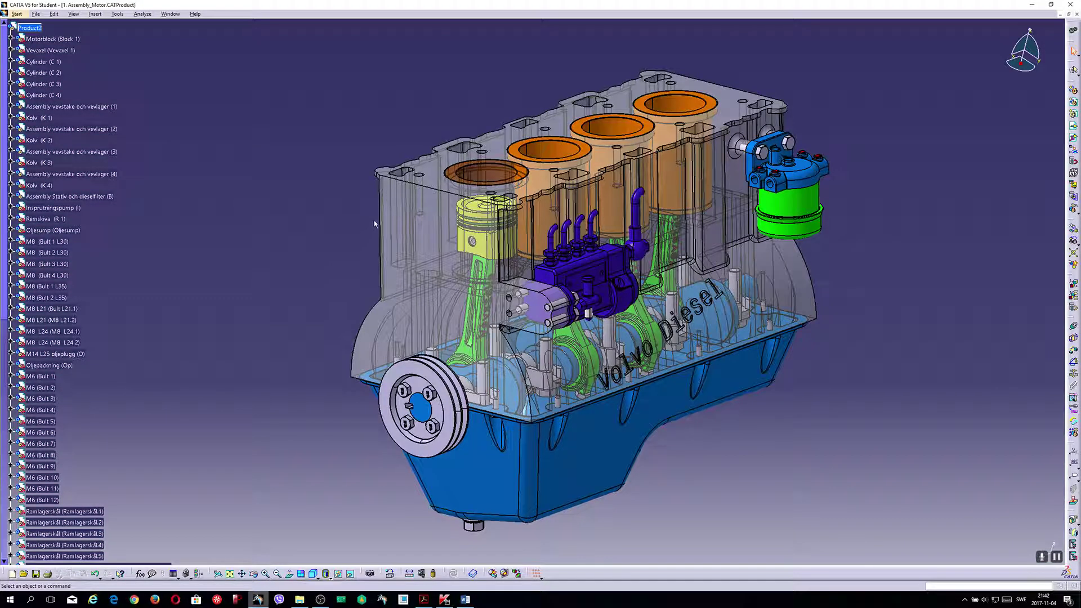
# Step: Close the engine assembly with its changes saved, and open the drawing 2. Drafting Dieselmotor.CATDrawing
pyautogui.click(1072, 6)
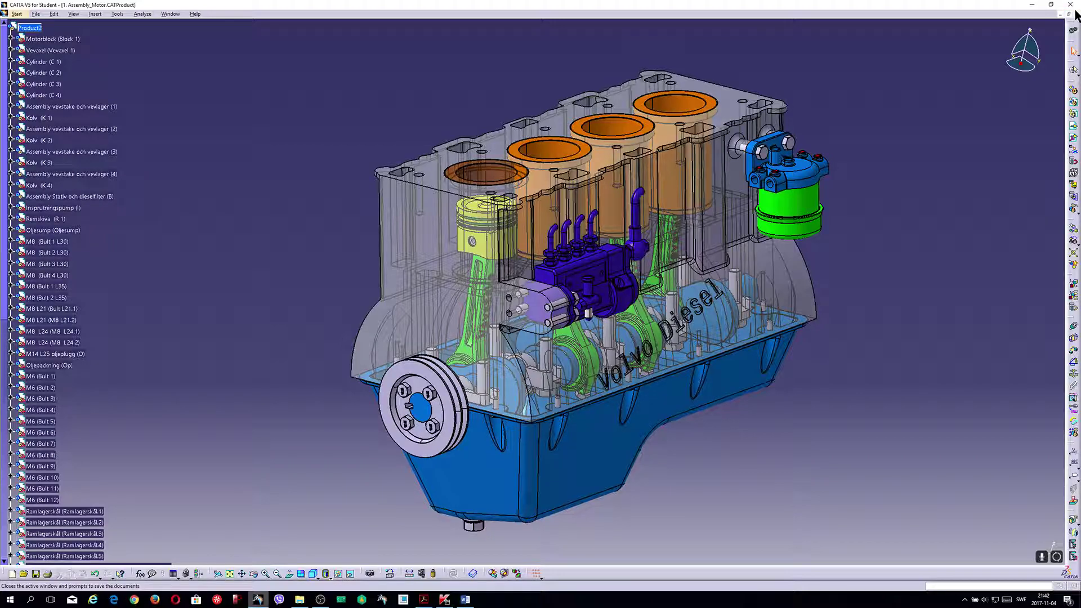
pyautogui.click(523, 318)
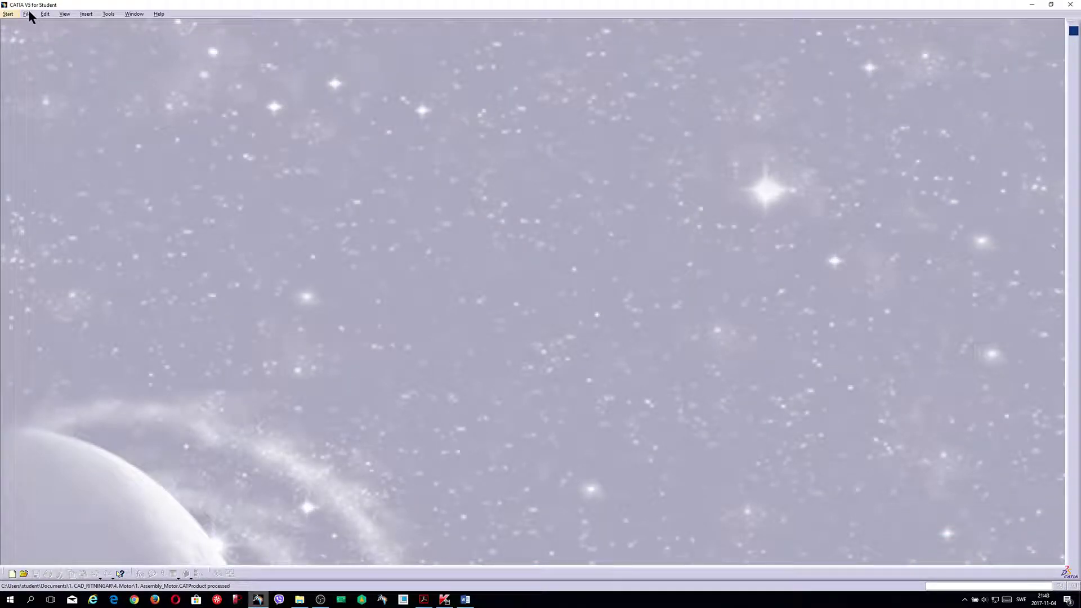
pyautogui.click(28, 13)
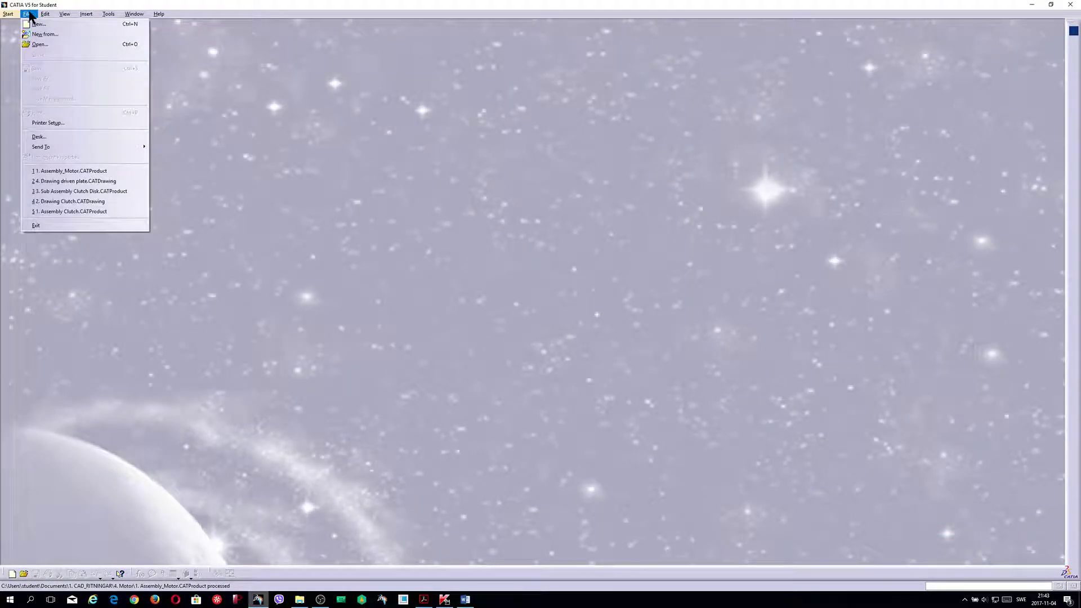
pyautogui.moveTo(8, 13)
pyautogui.moveTo(44, 34)
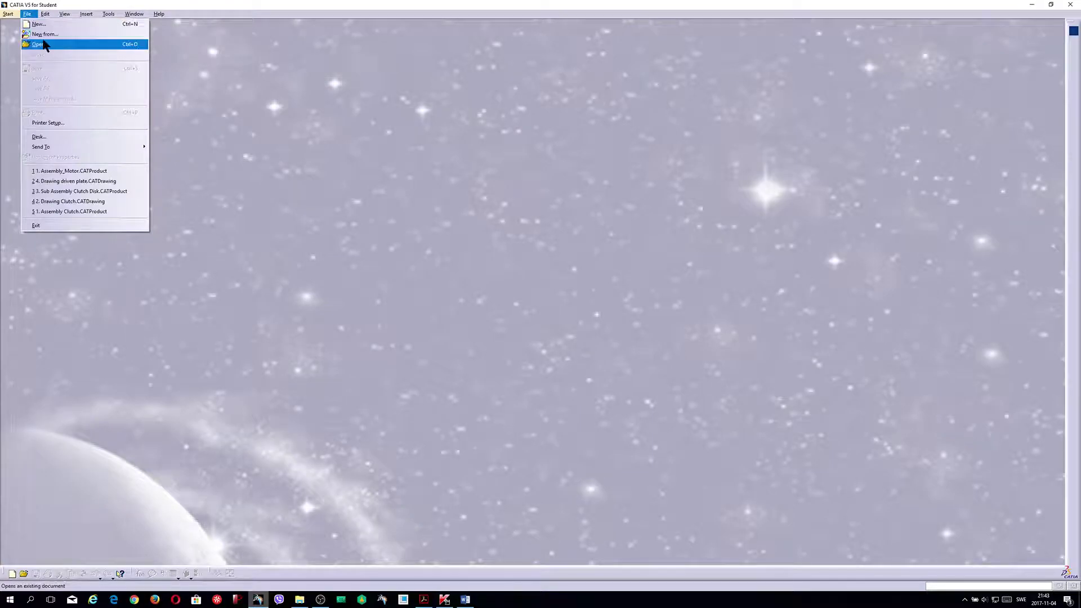
pyautogui.click(45, 47)
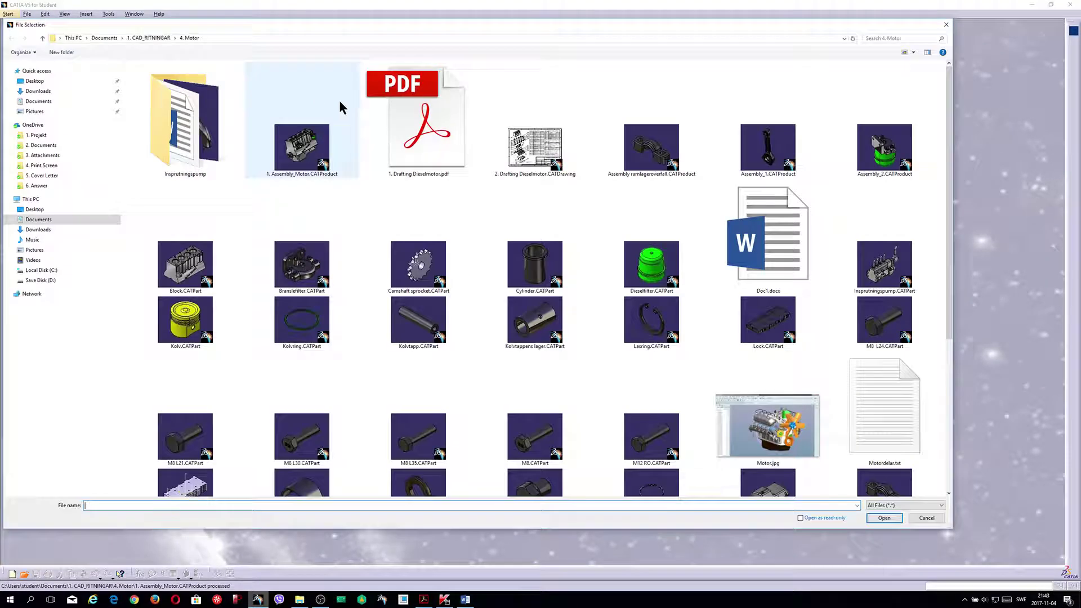
pyautogui.click(554, 146)
pyautogui.doubleClick(555, 146)
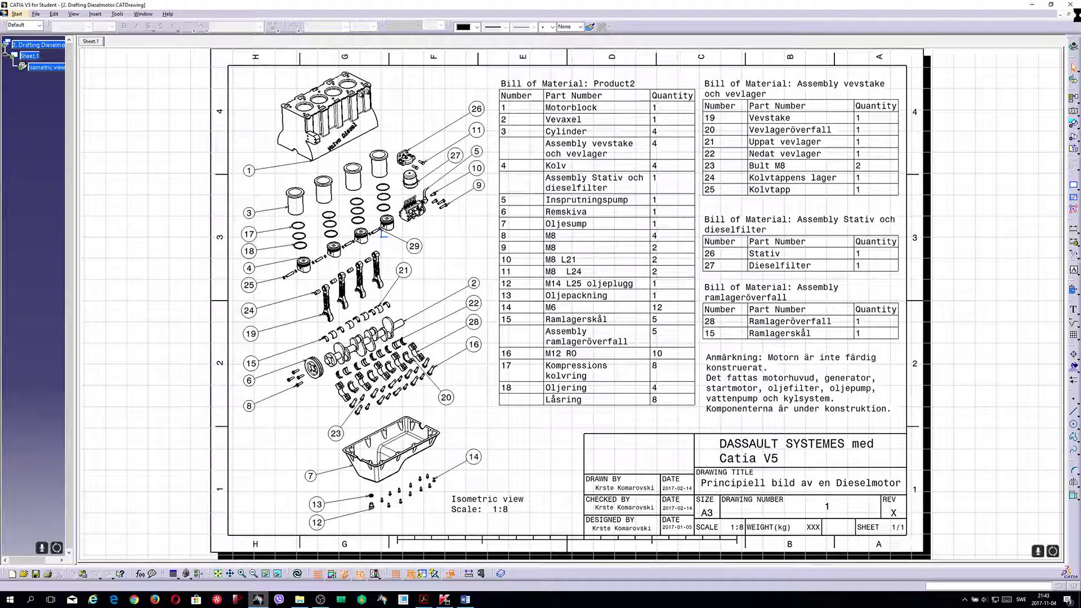
# Step: Close the diesel engine drawing and browse for a file in the folder 5. Ventilsystem under 1. CAD_RITNINGAR
pyautogui.click(1068, 14)
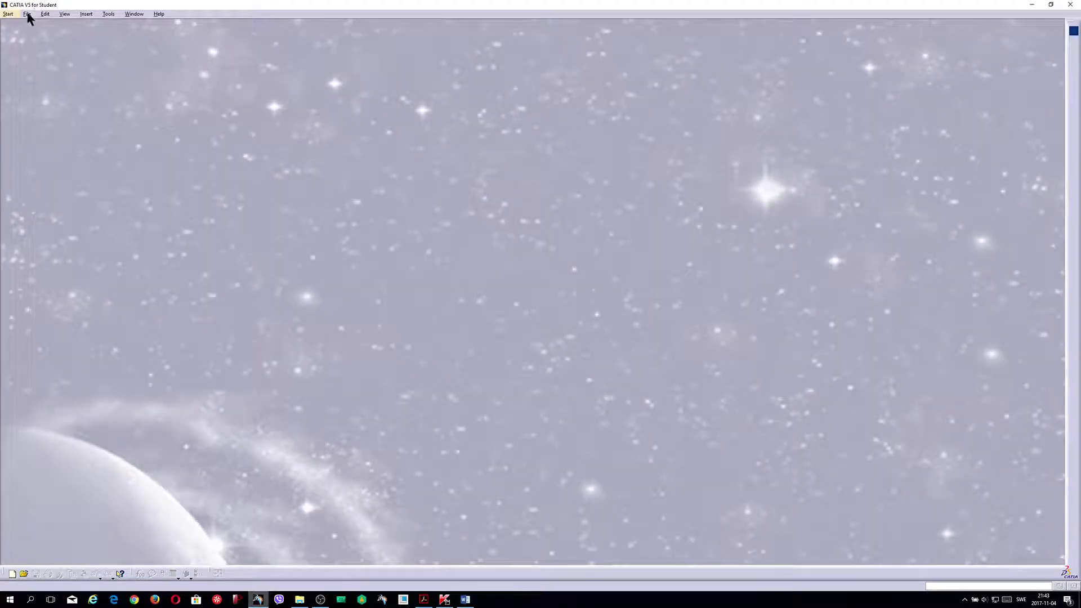
pyautogui.click(27, 14)
pyautogui.click(37, 44)
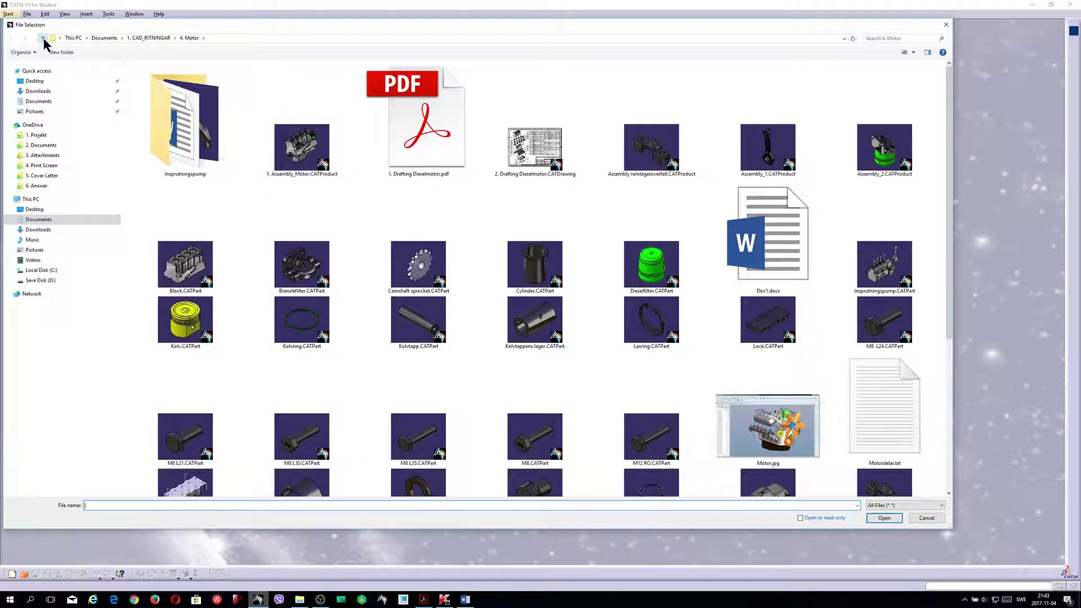
pyautogui.click(43, 38)
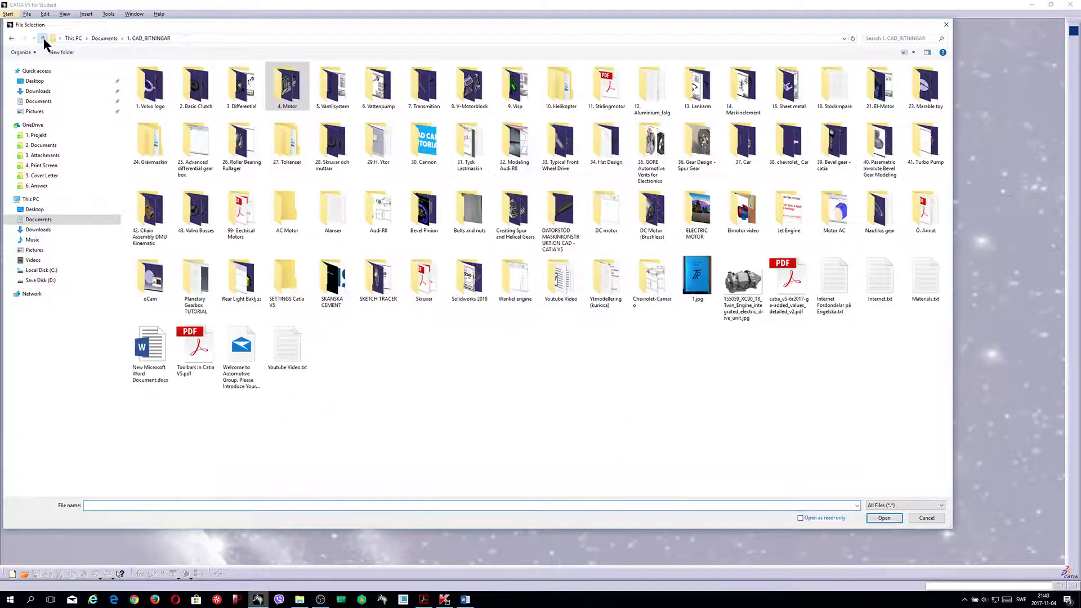
pyautogui.doubleClick(339, 89)
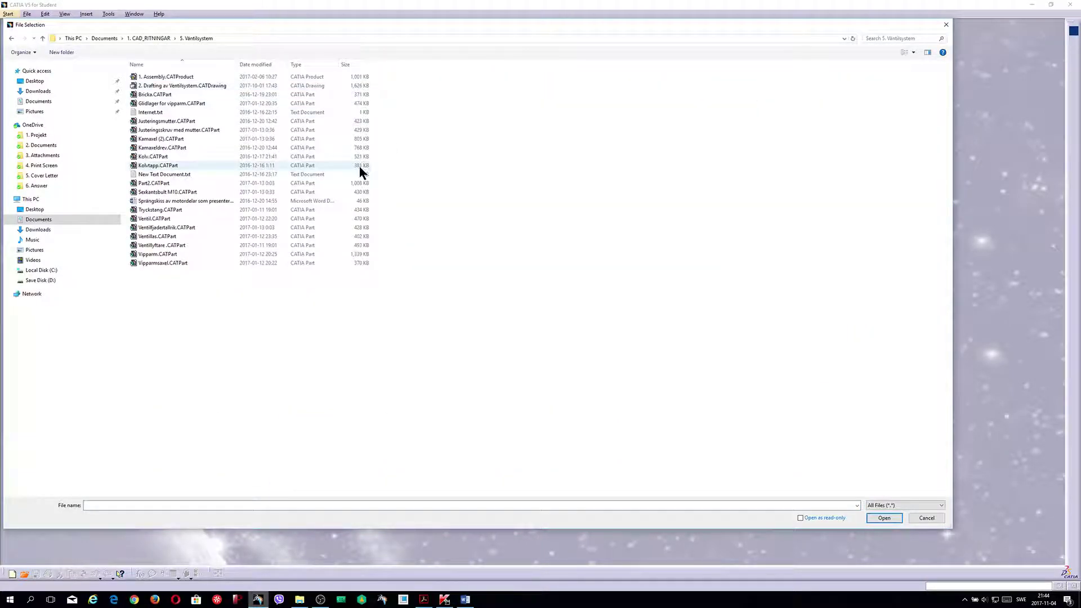
# Step: Open 1. Assembly.CATProduct from the file list shown as large icons, and display the valve train in shading with material
pyautogui.rightClick(509, 308)
pyautogui.moveTo(543, 314)
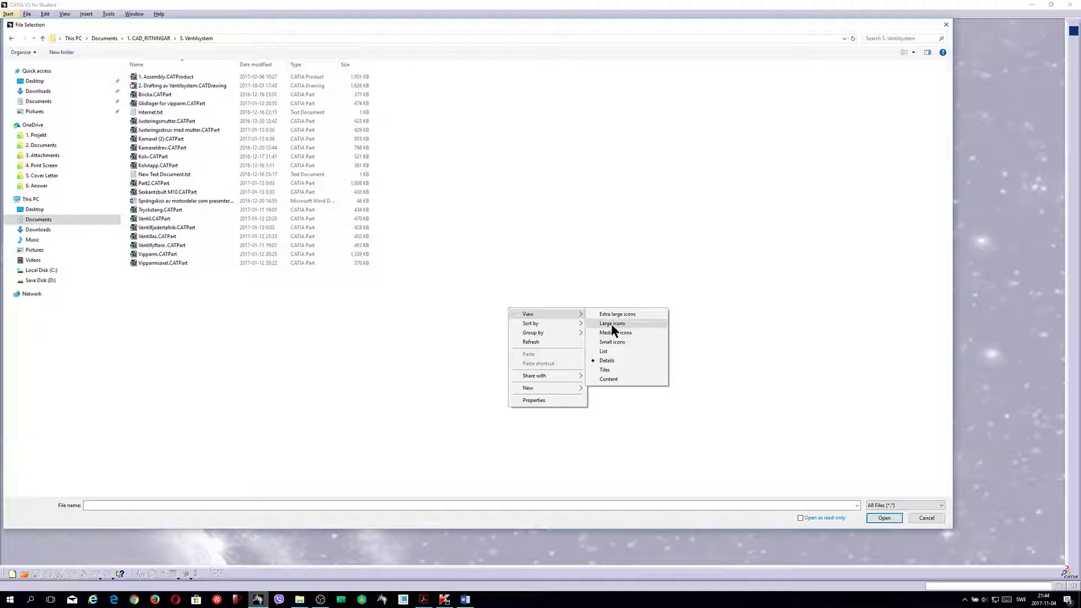
pyautogui.click(613, 323)
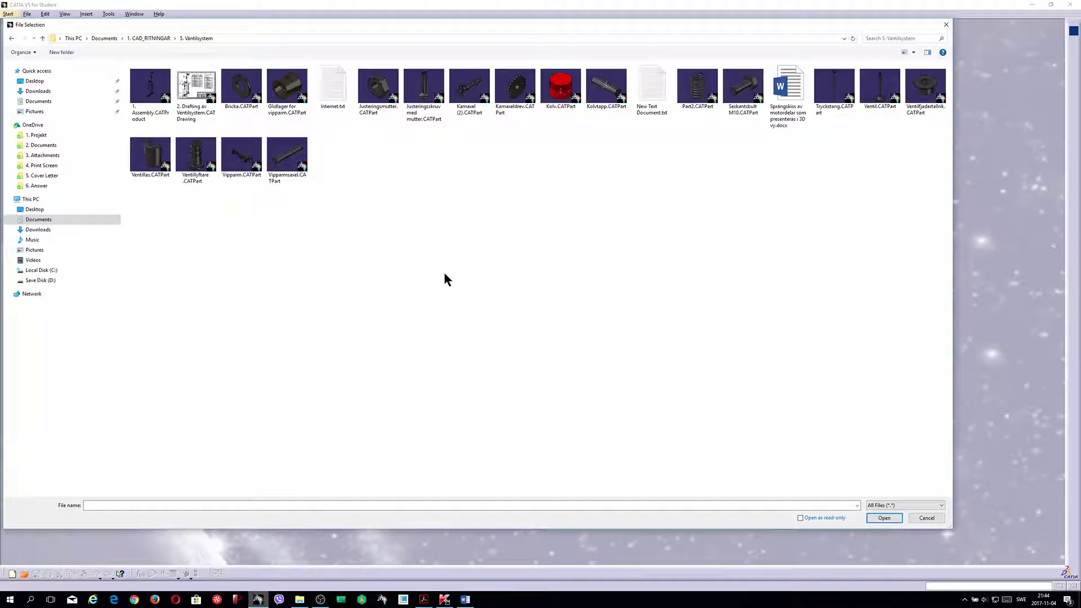
pyautogui.doubleClick(150, 85)
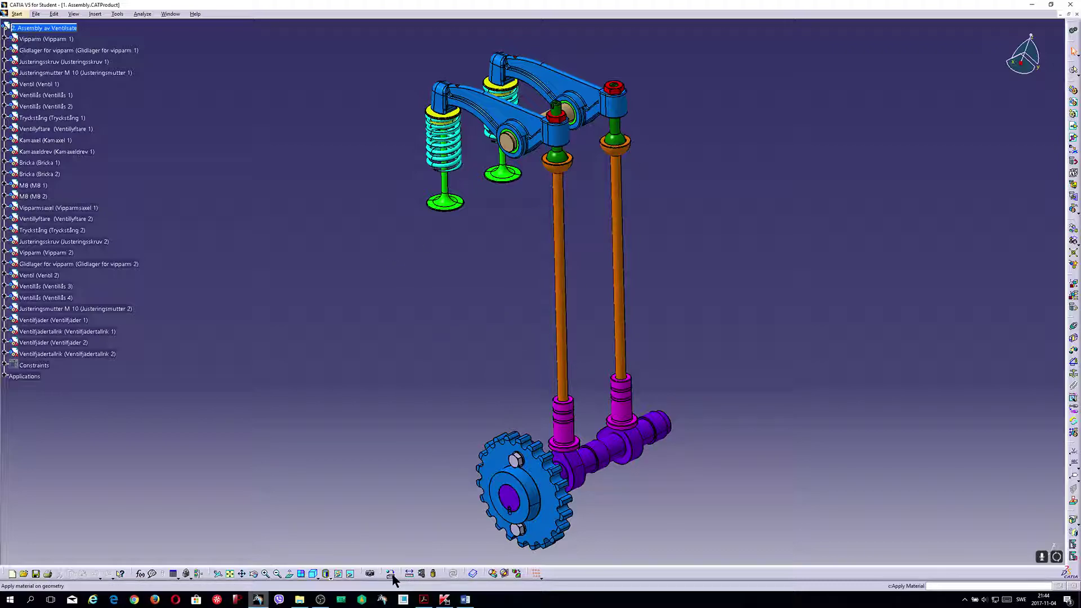
pyautogui.click(339, 576)
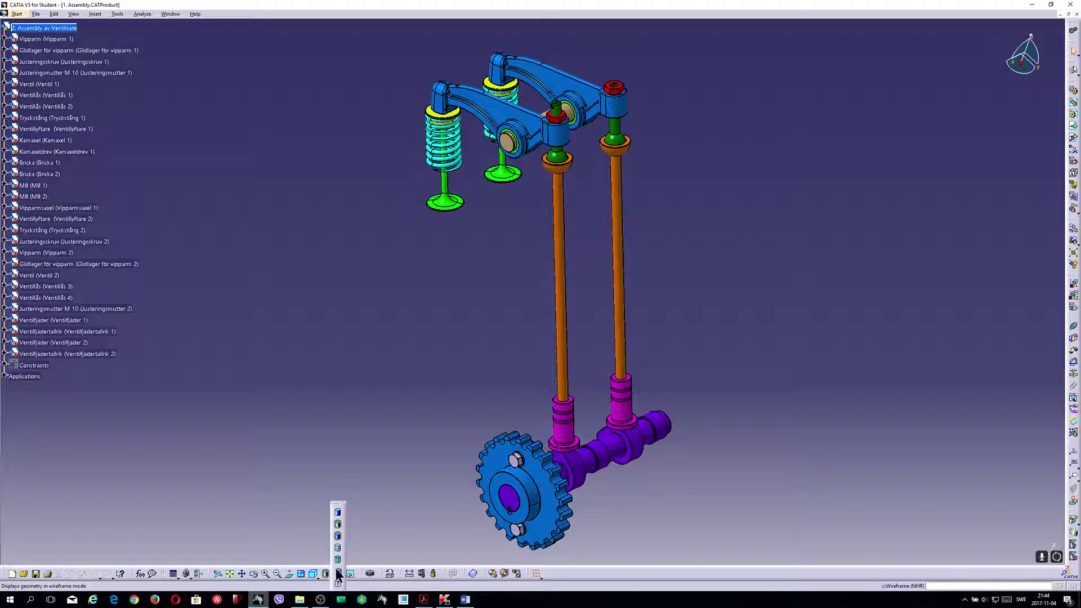
pyautogui.click(338, 560)
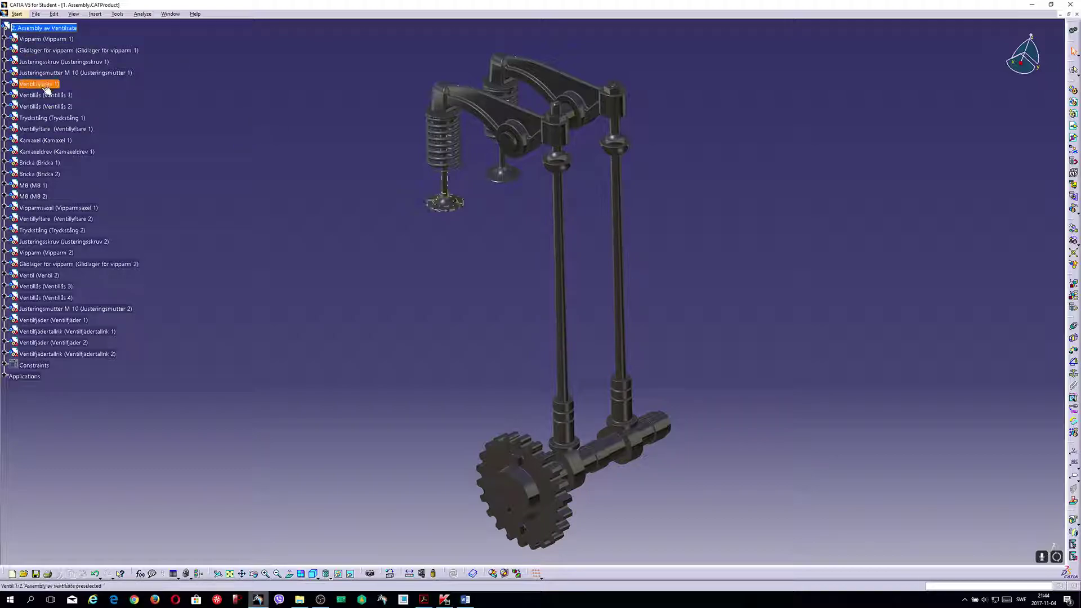
# Step: Open 2. Drafting av Ventilsystem.CATDrawing to examine the exploded isometric view and parts lists, and close the drawing
pyautogui.click(36, 15)
pyautogui.click(44, 42)
pyautogui.click(198, 86)
pyautogui.doubleClick(201, 85)
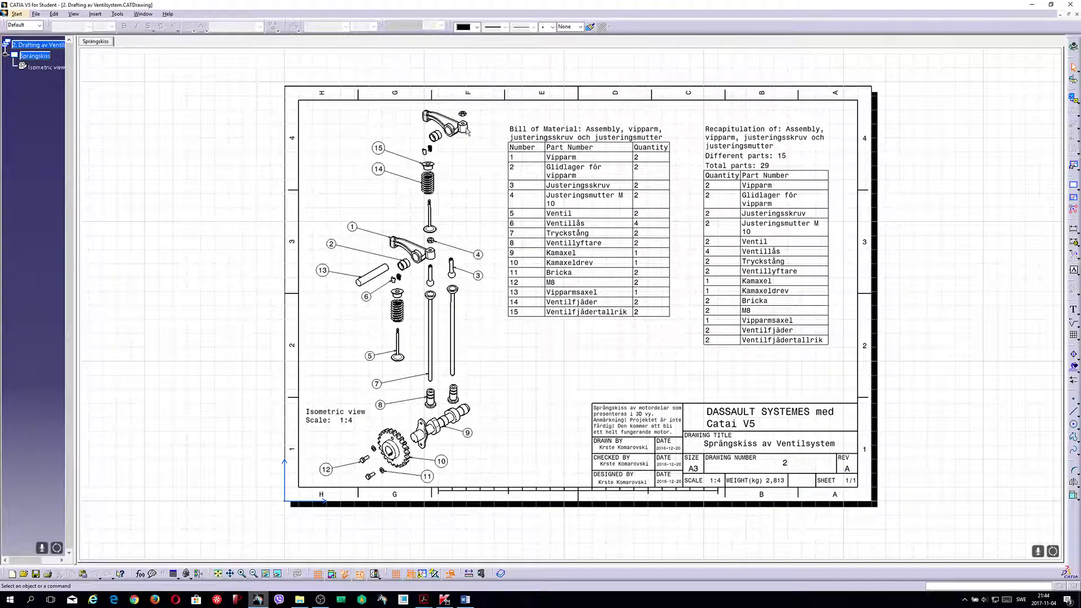
pyautogui.keyDown('ctrl'); pyautogui.moveTo(476, 186); pyautogui.dragTo(455, 207, button='middle'); pyautogui.keyUp('ctrl')
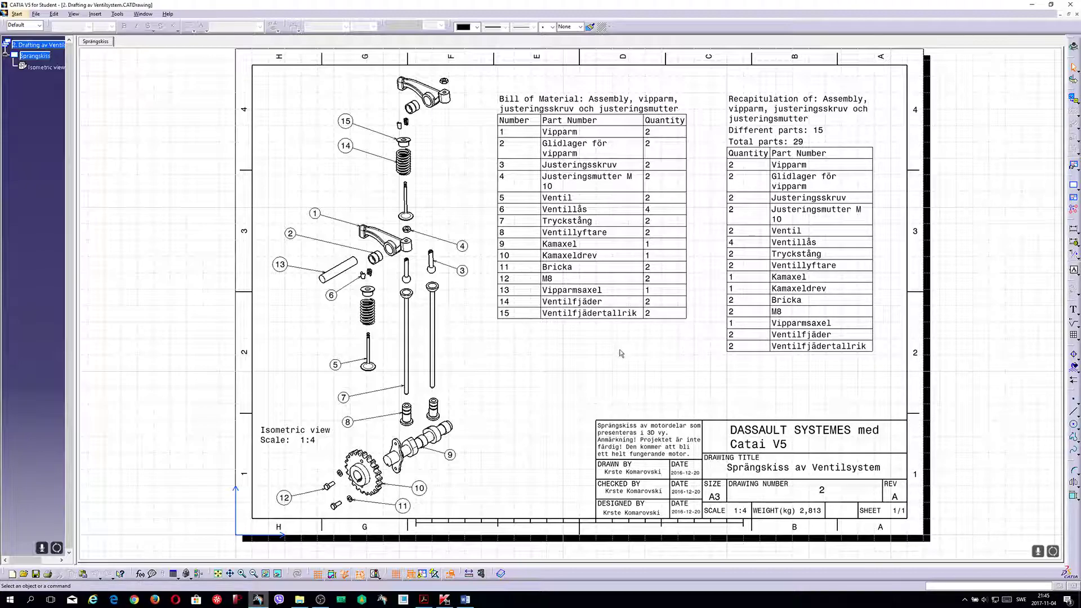
pyautogui.click(1075, 16)
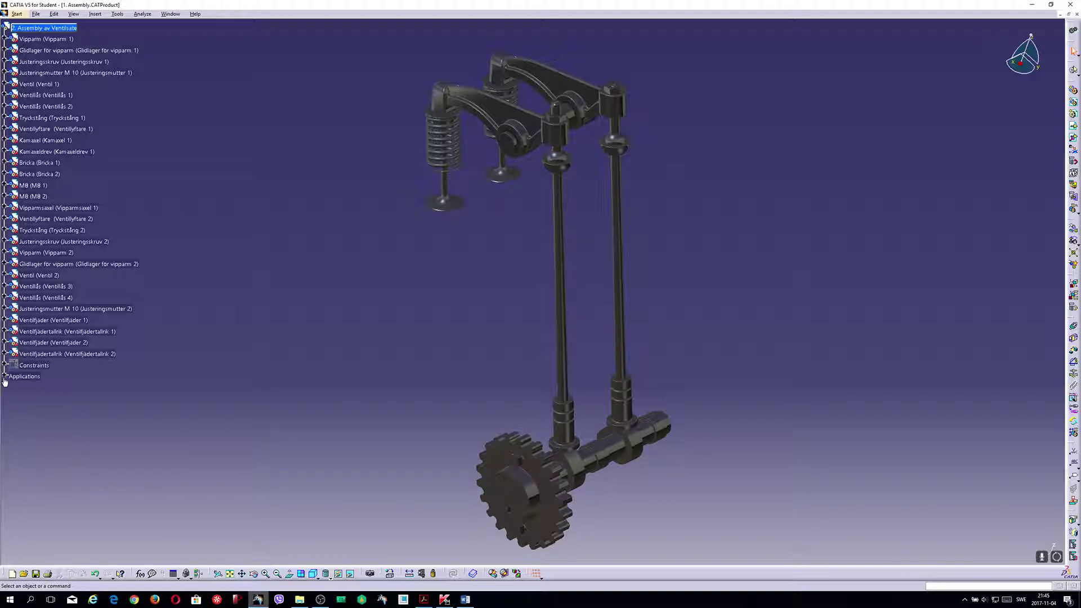
# Step: Open the exploded scene Scene.1 under the valve assembly's Applications, suppress further scene warnings, and exit the scene
pyautogui.click(5, 377)
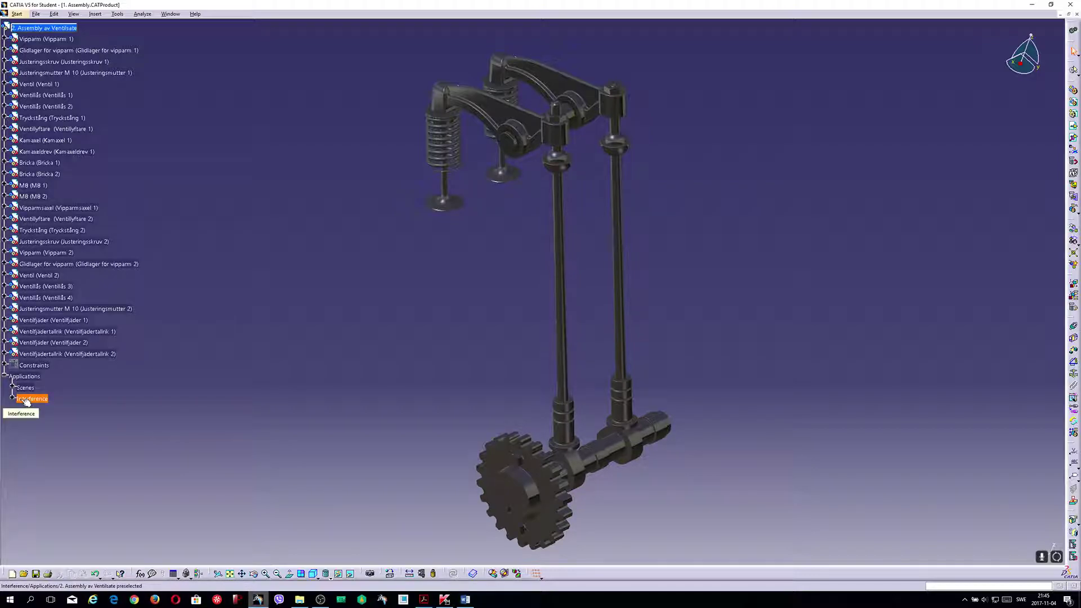
pyautogui.click(13, 387)
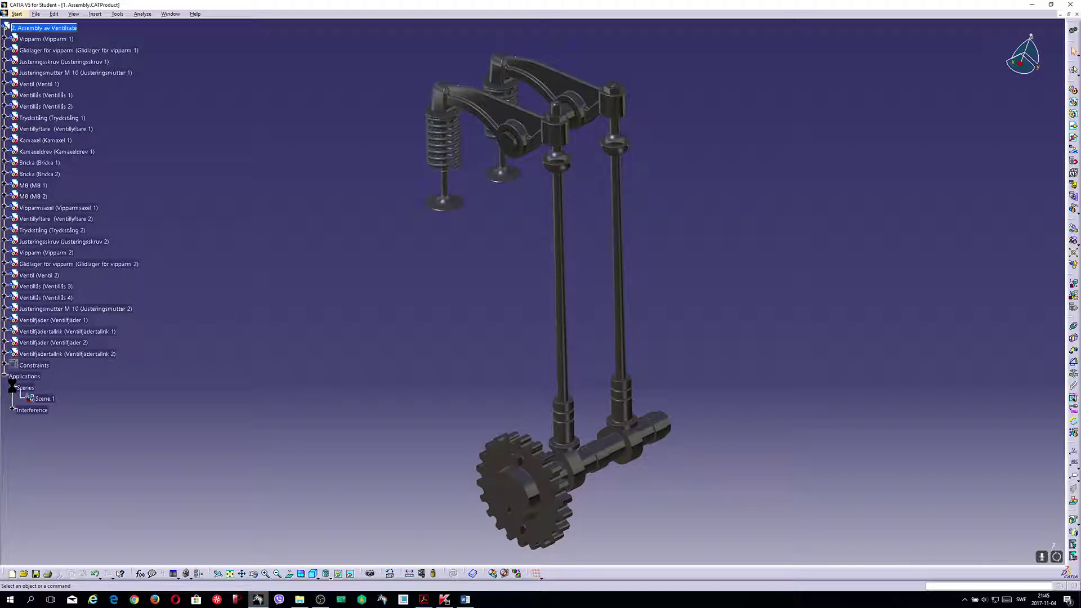
pyautogui.doubleClick(45, 400)
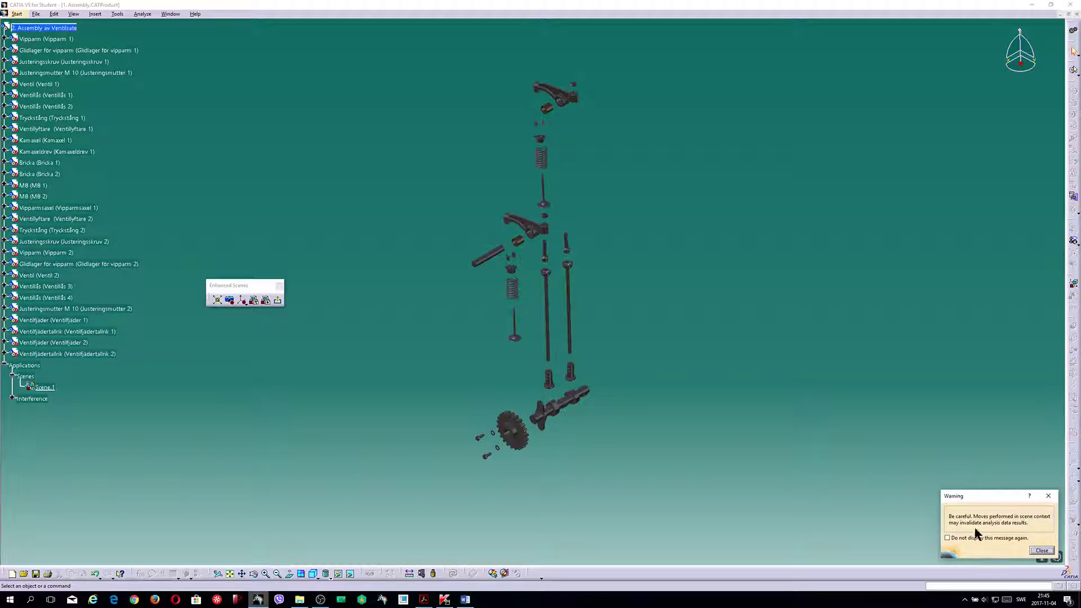
pyautogui.click(948, 538)
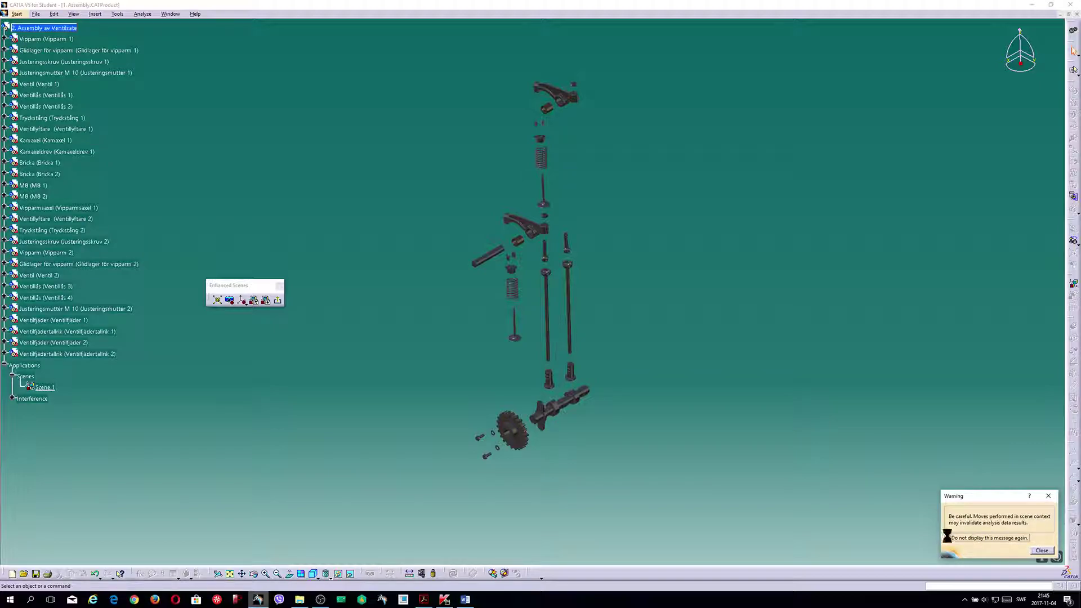
pyautogui.click(1042, 550)
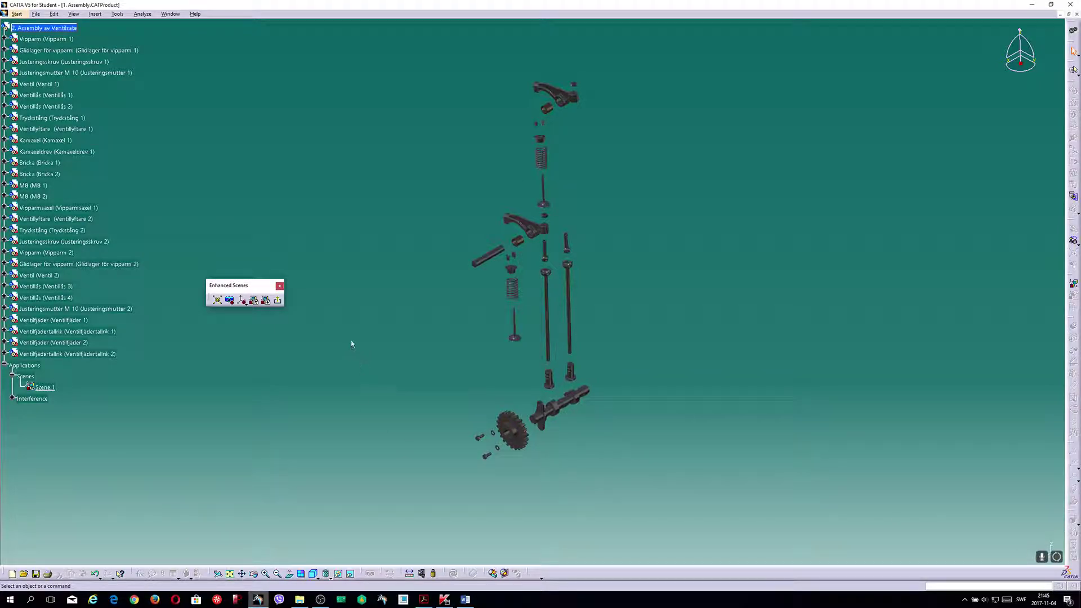
pyautogui.click(278, 301)
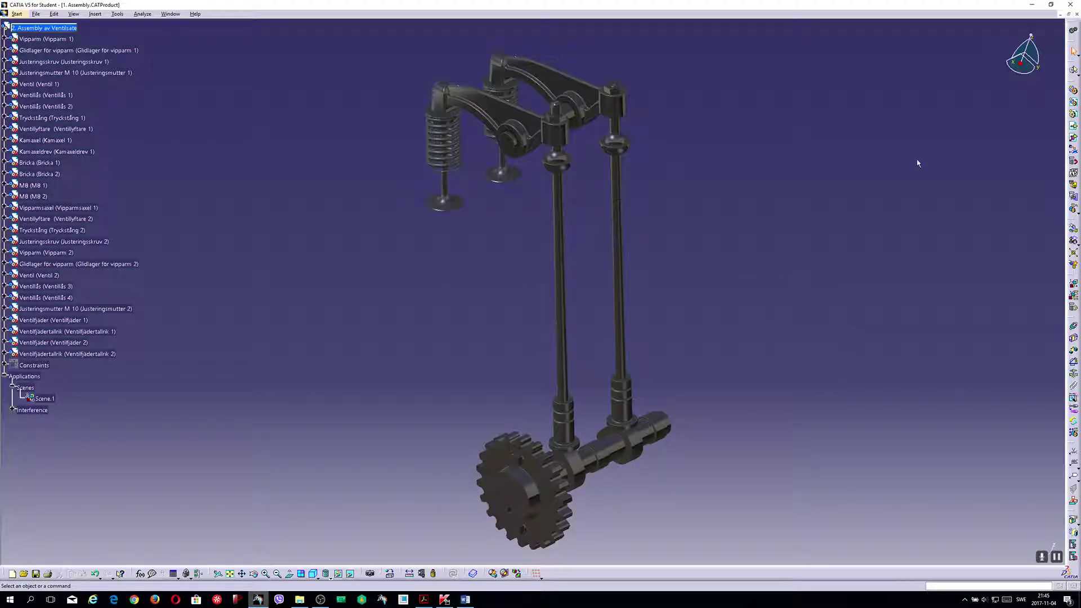
# Step: Close the valve assembly with its changes saved, and browse for a file in the folder 6. Vattenpump
pyautogui.click(1076, 13)
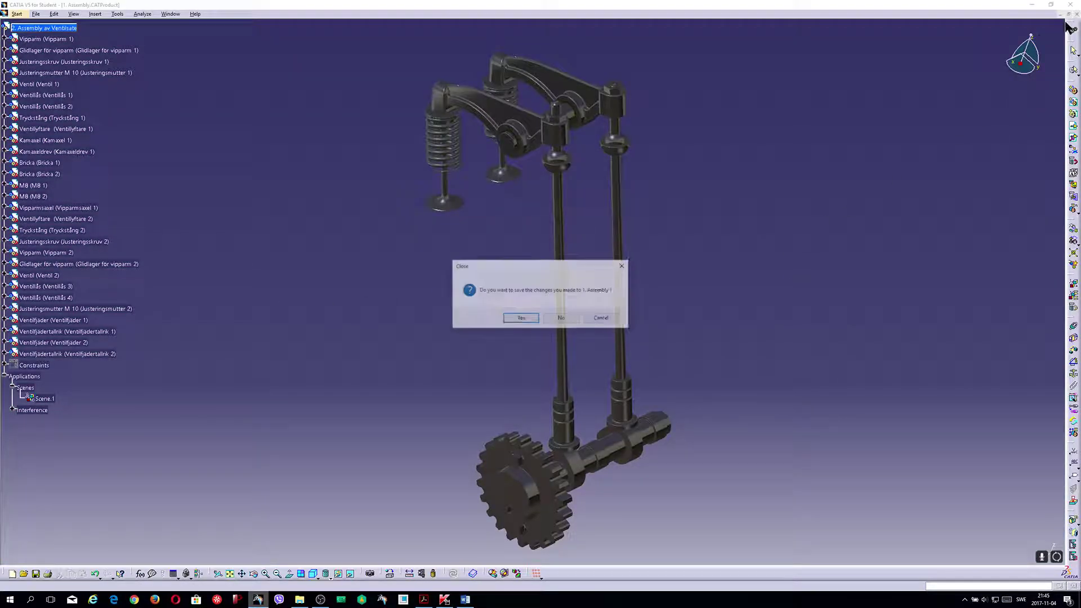
pyautogui.click(524, 318)
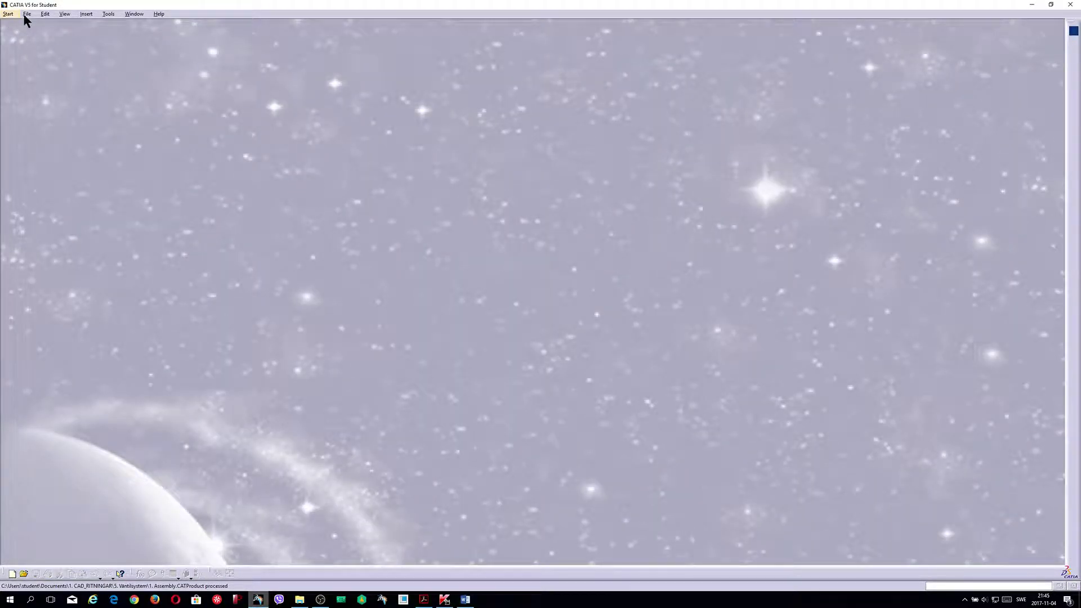
pyautogui.click(25, 7)
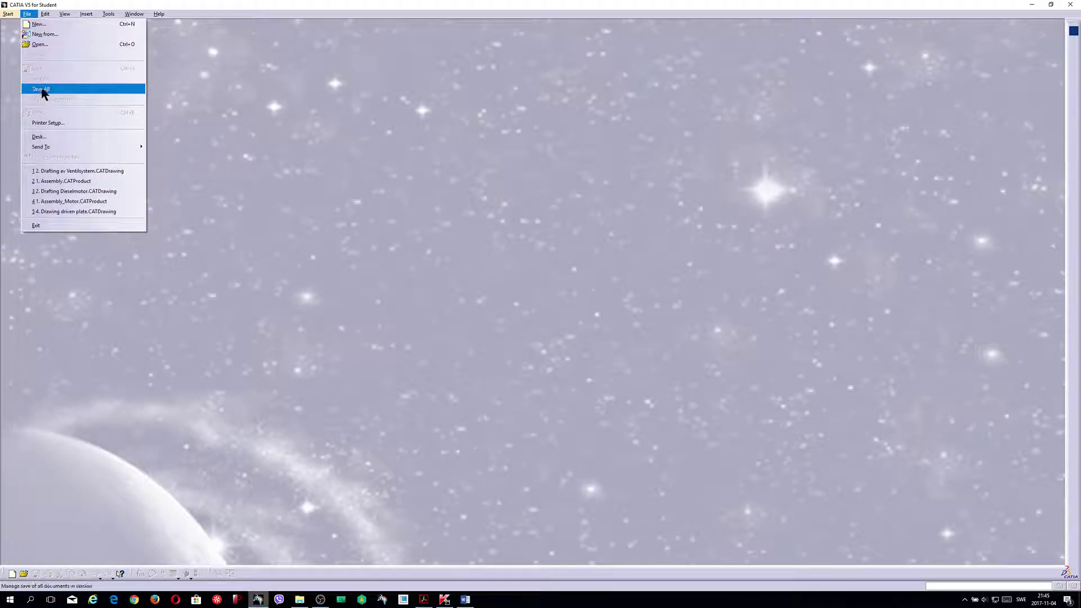
pyautogui.click(38, 44)
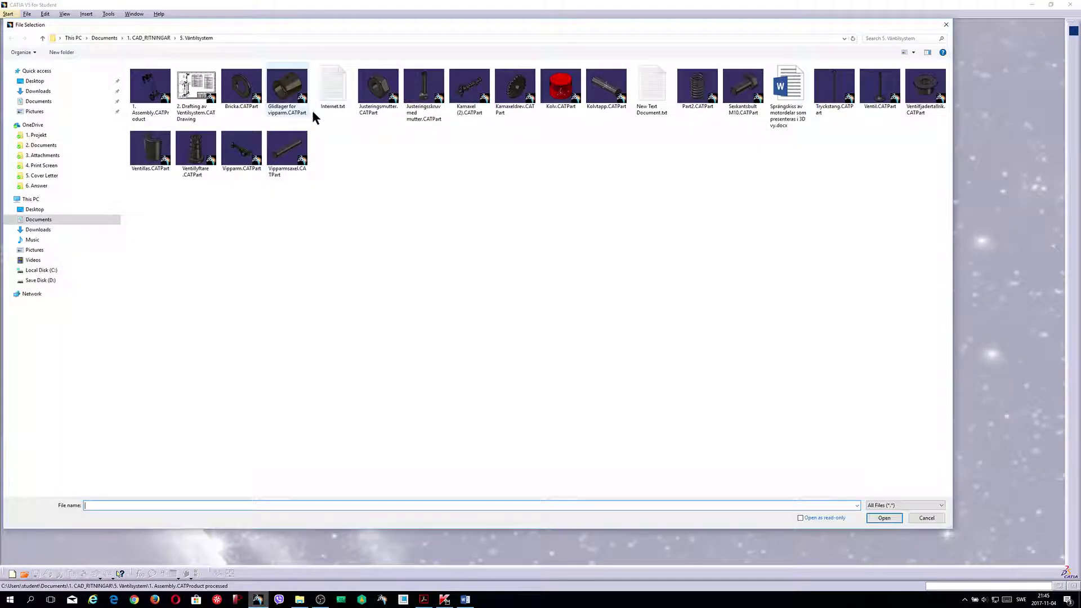
pyautogui.click(43, 37)
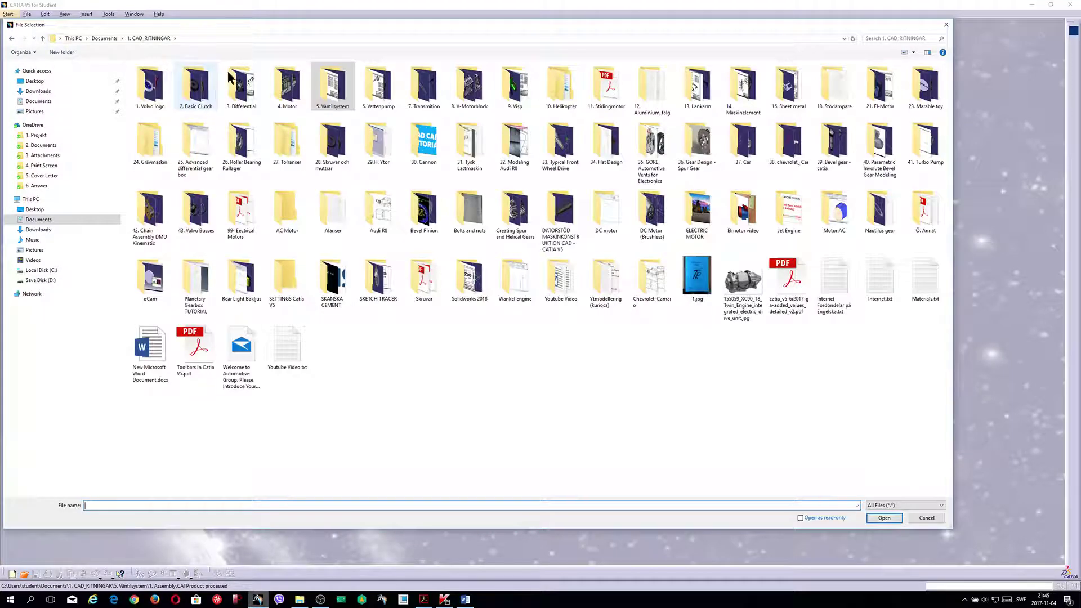
pyautogui.doubleClick(381, 89)
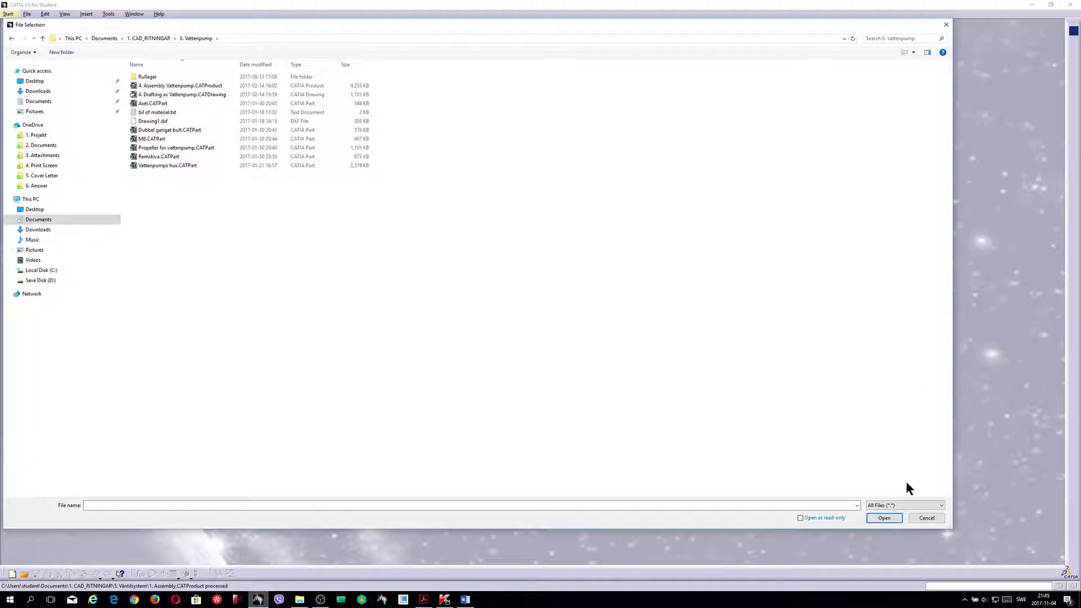
pyautogui.click(883, 521)
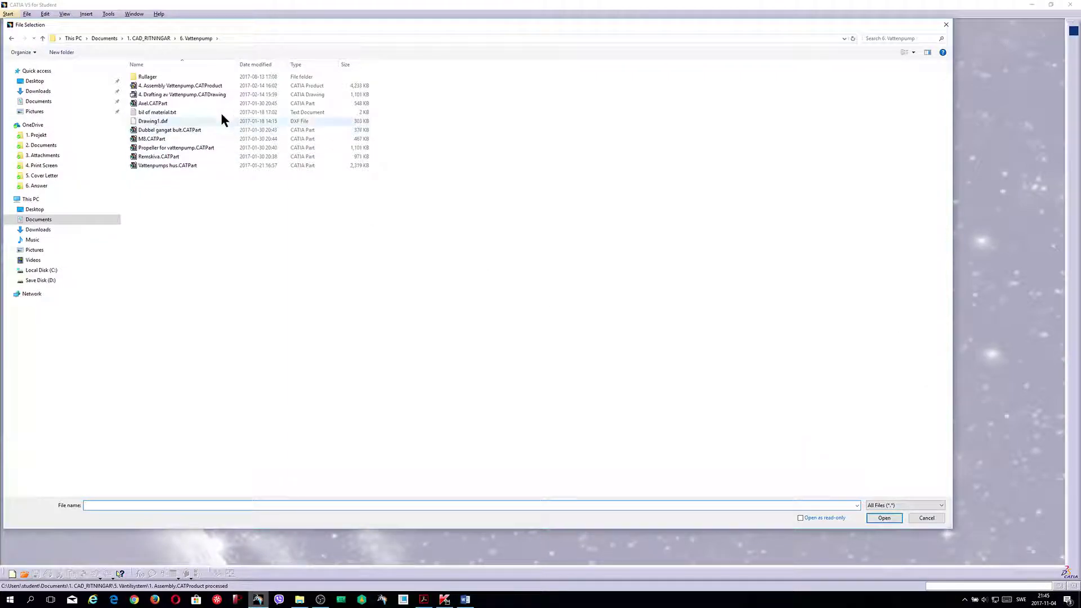
# Step: Open 4. Assembly Vattenpump.CATProduct from the file list shown as large icons, and display the water pump in shading with edges
pyautogui.rightClick(545, 265)
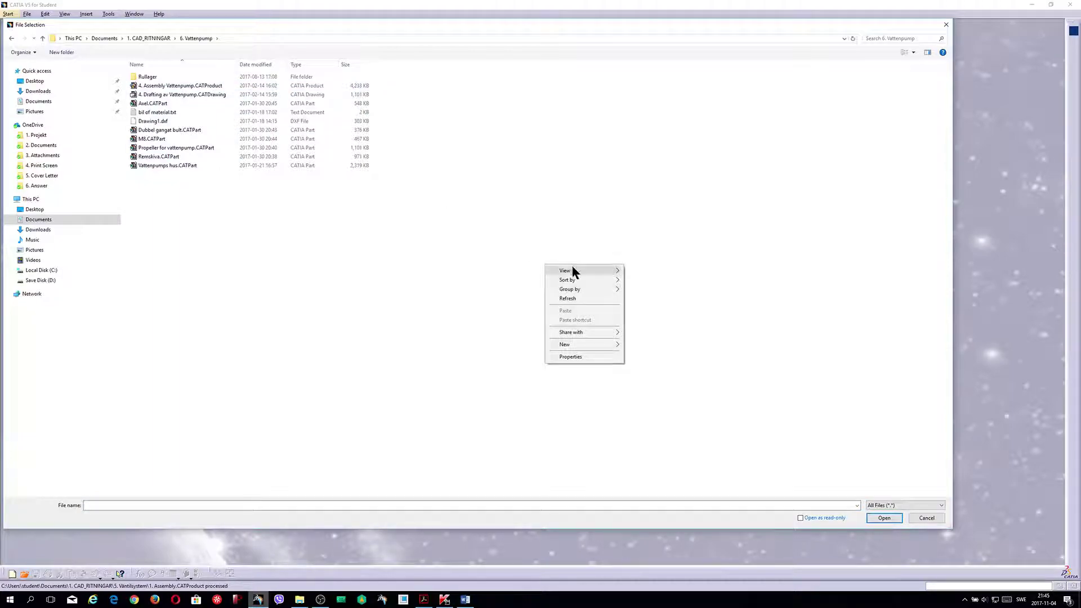
pyautogui.moveTo(574, 272)
pyautogui.click(646, 276)
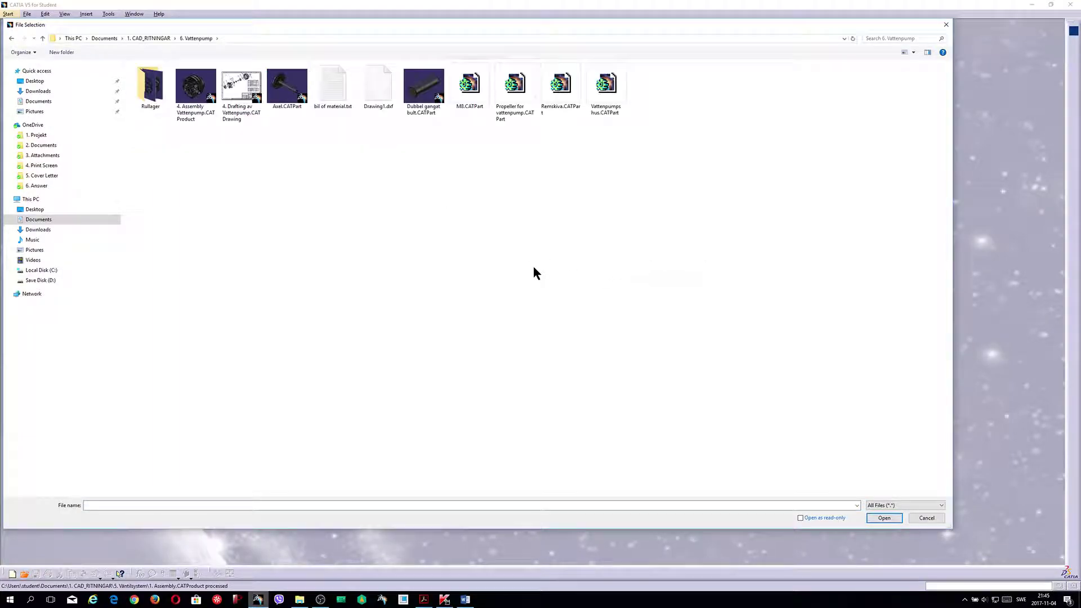
pyautogui.doubleClick(207, 110)
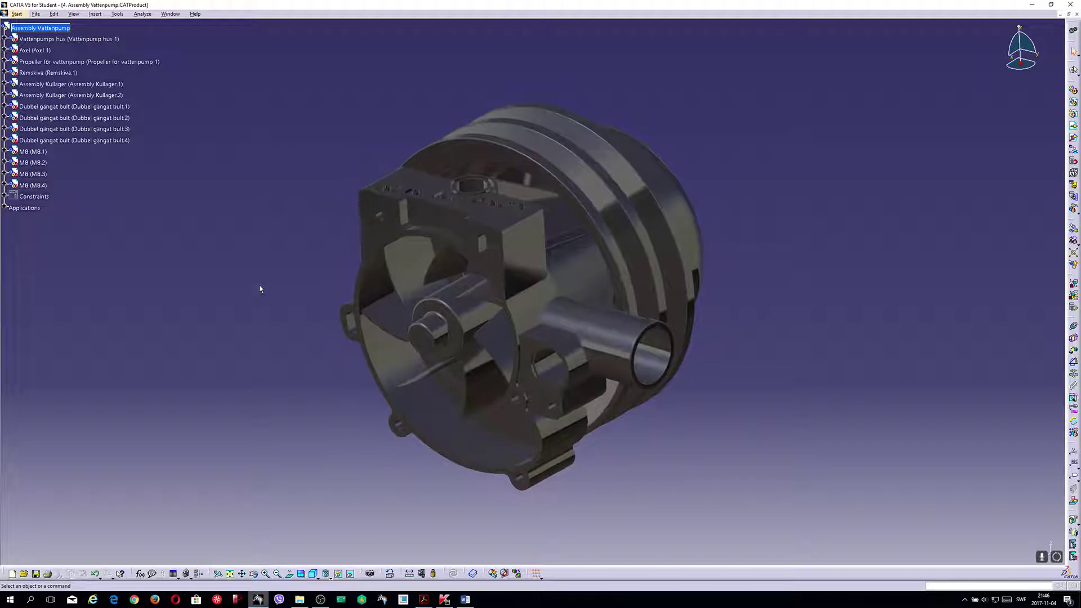
pyautogui.click(329, 576)
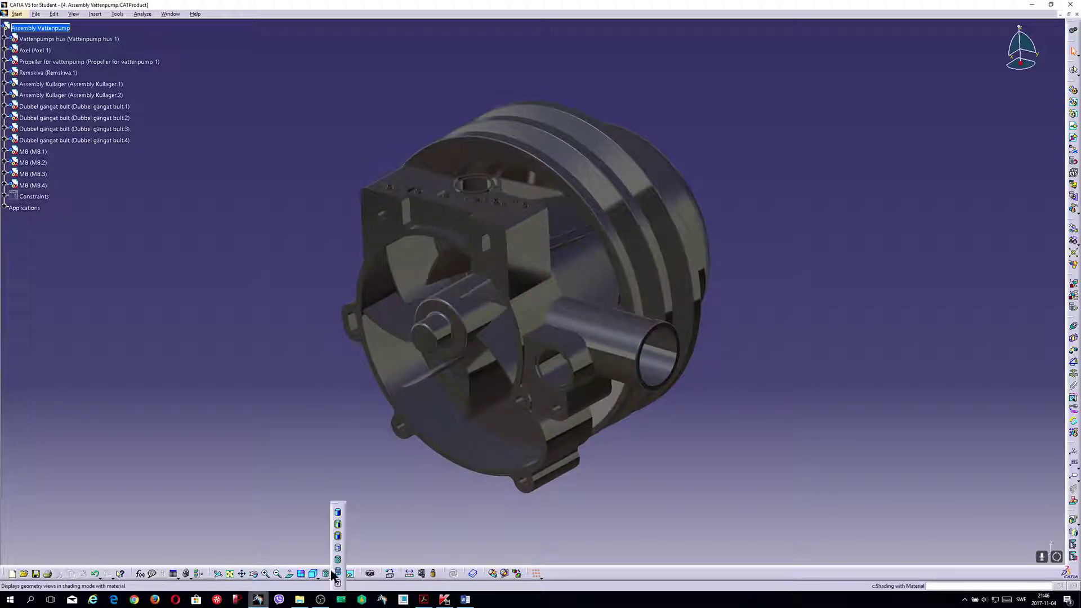
pyautogui.click(338, 526)
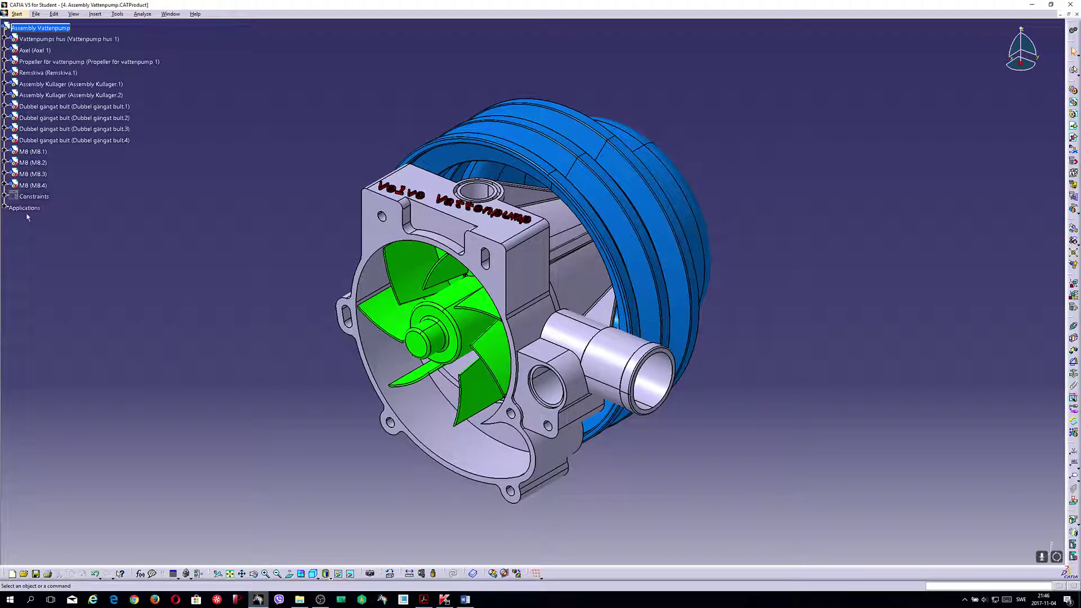
# Step: Open the exploded scene Explode under the water pump assembly's Applications, move the Enhanced Scenes palette off the pump housing, and exit the scene
pyautogui.click(6, 208)
pyautogui.click(13, 230)
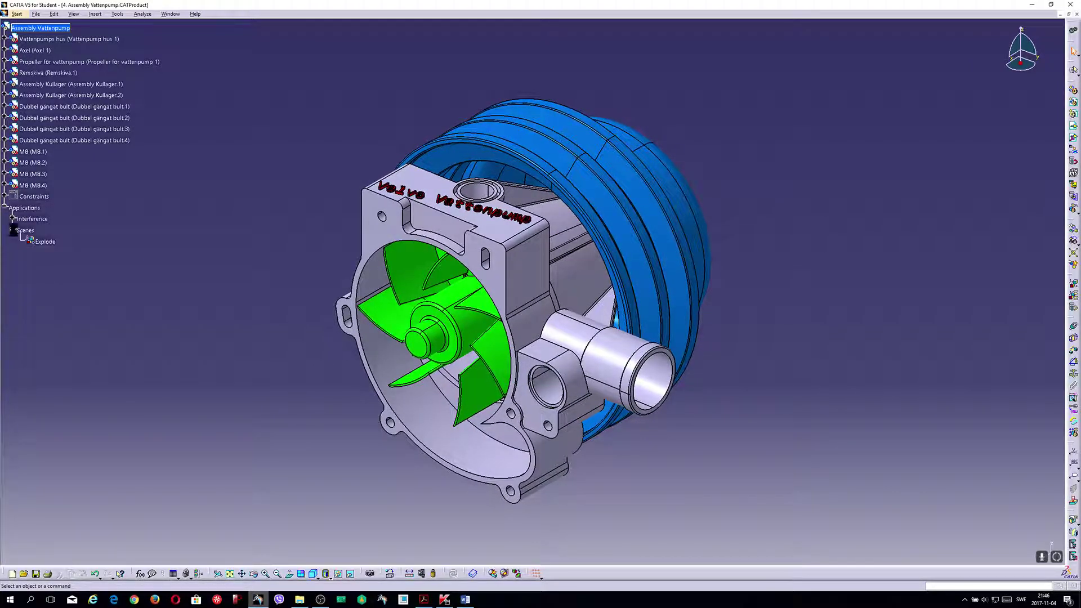
pyautogui.doubleClick(43, 241)
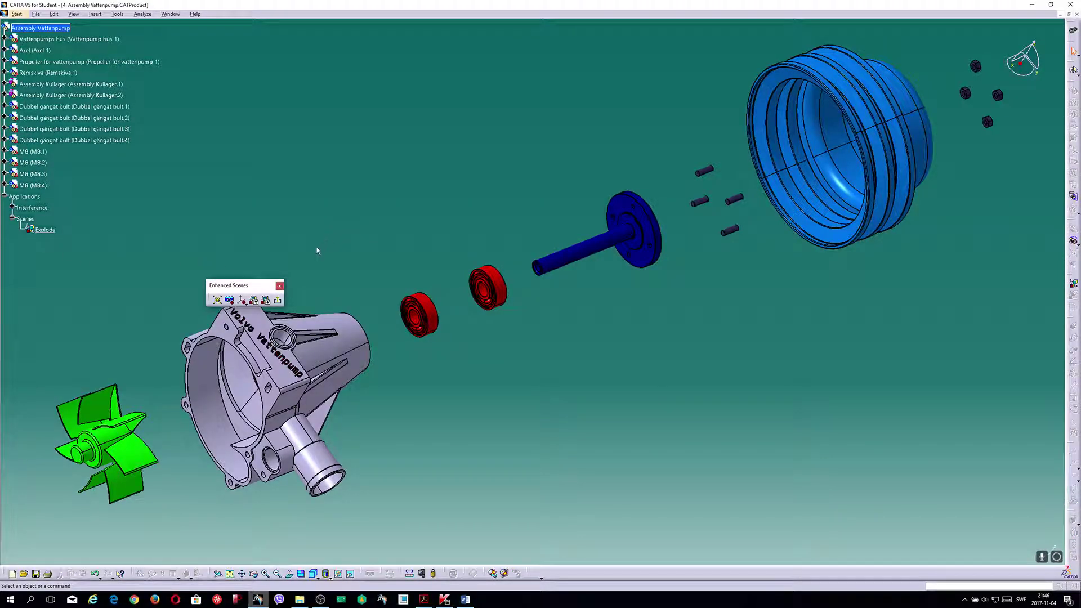
pyautogui.moveTo(254, 286); pyautogui.dragTo(241, 240)
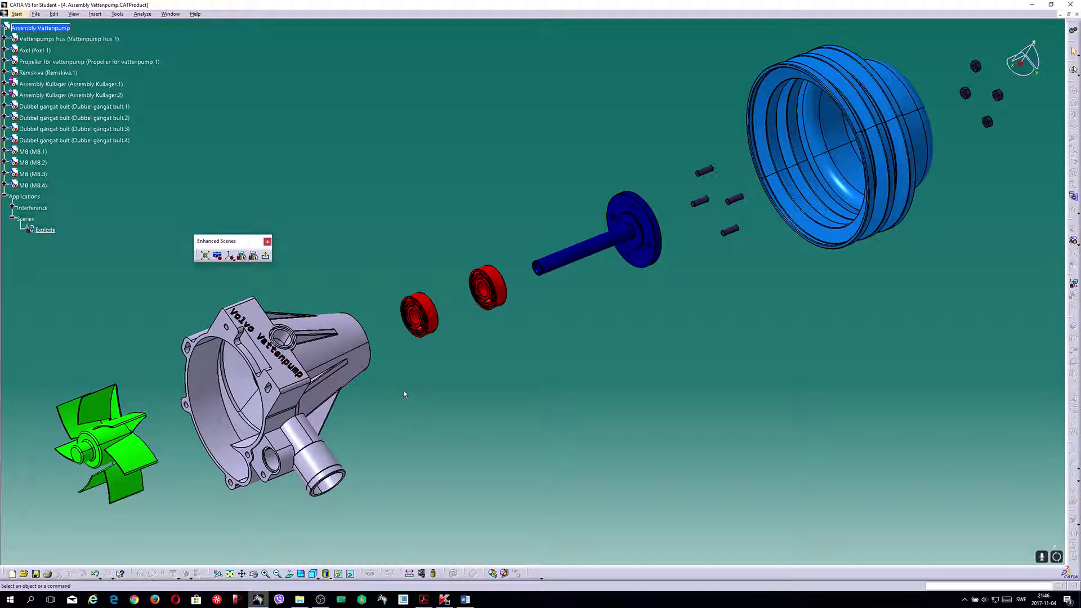
pyautogui.click(267, 257)
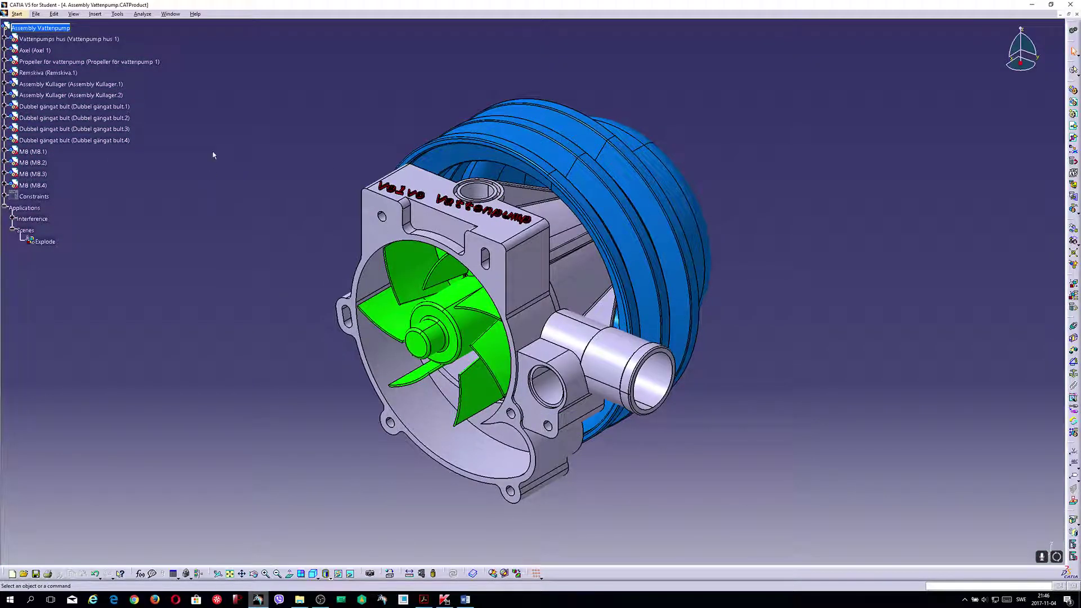
# Step: Open 4. Drafting av Vattenpump.CATDrawing to examine the exploded isometric view and bills of material, and close the drawing
pyautogui.click(36, 13)
pyautogui.click(47, 45)
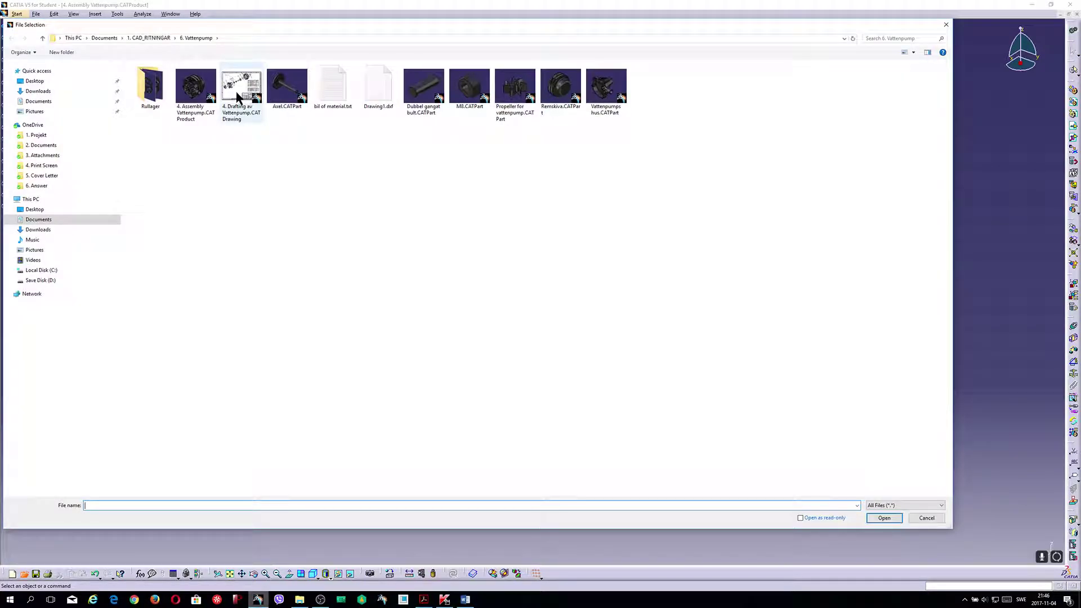
pyautogui.doubleClick(239, 84)
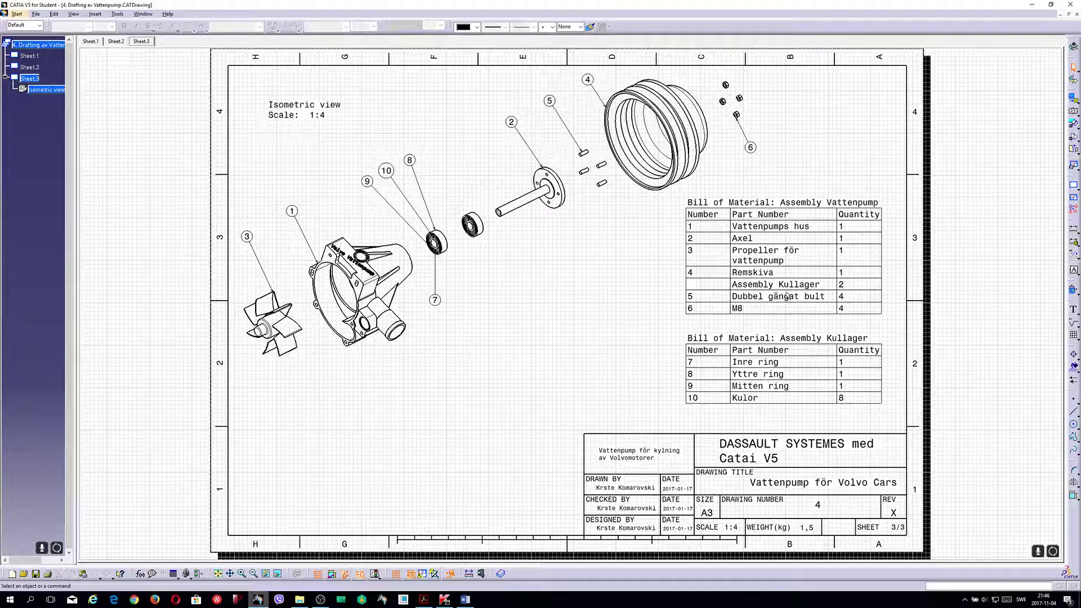
pyautogui.click(1076, 17)
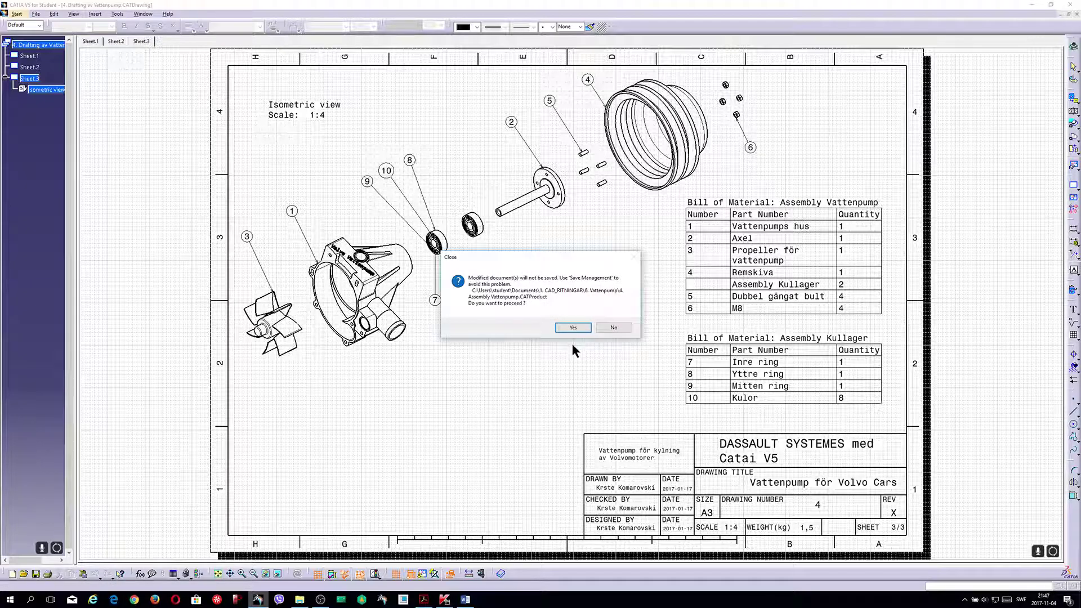
pyautogui.click(569, 327)
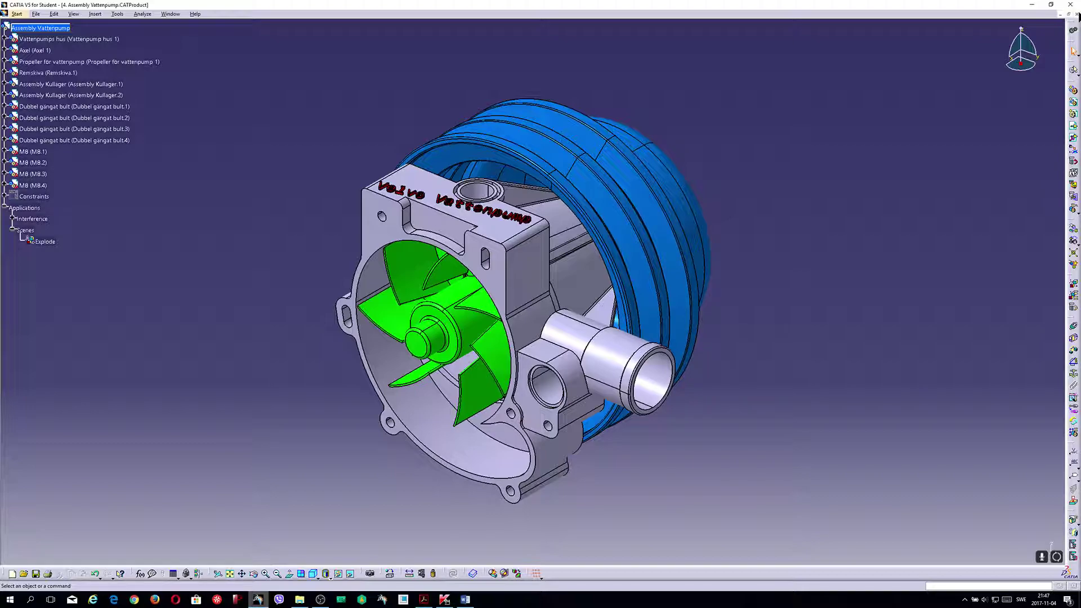
# Step: Close the water pump assembly with its changes saved, and browse for a file in the folder 7. Transmition
pyautogui.click(1076, 17)
pyautogui.click(532, 318)
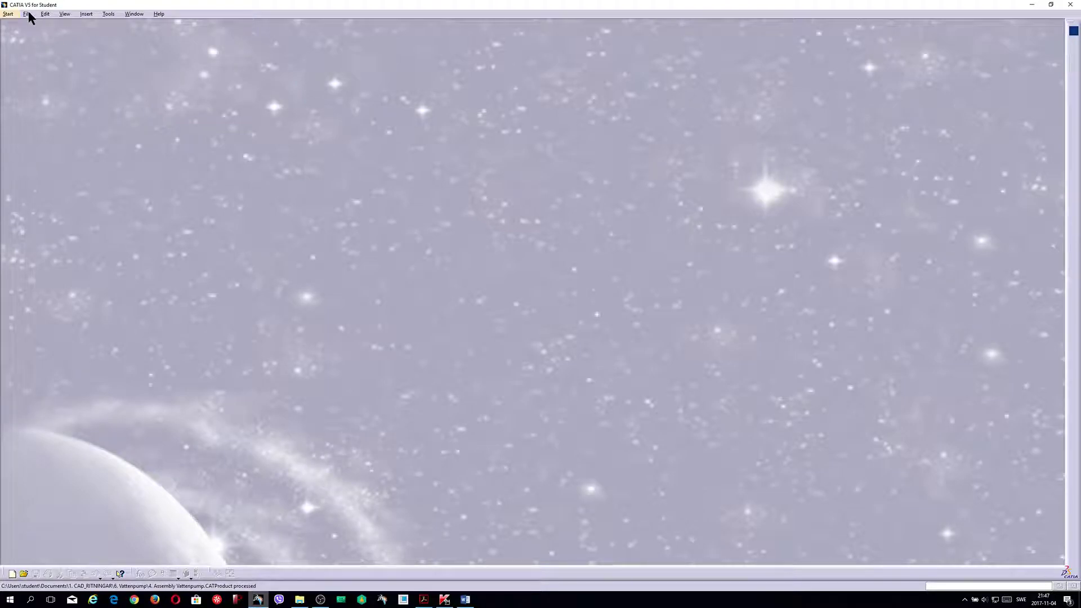
pyautogui.click(29, 11)
pyautogui.click(45, 47)
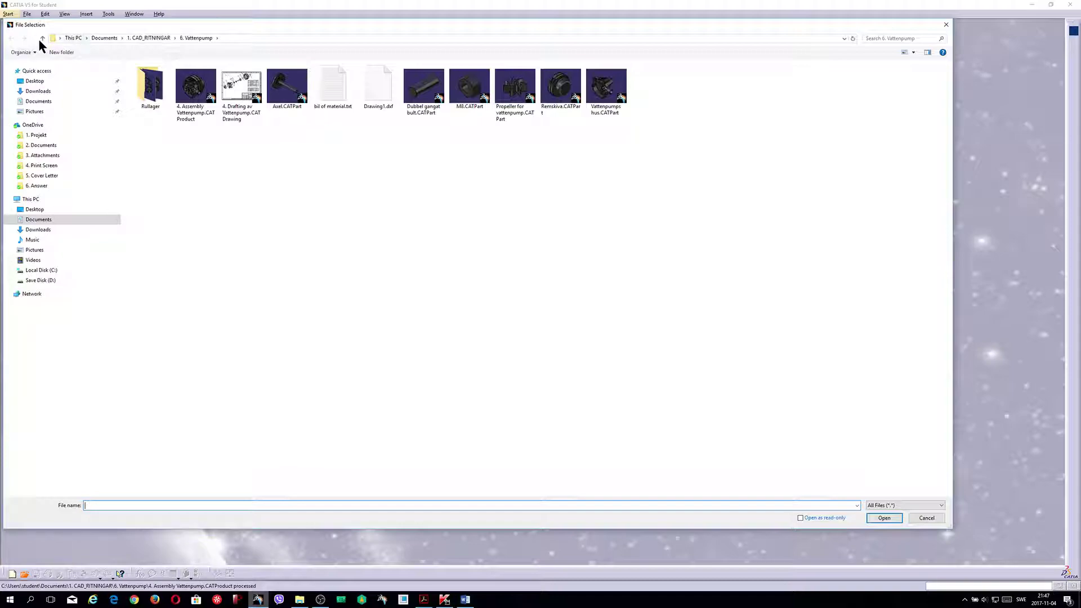
pyautogui.click(39, 39)
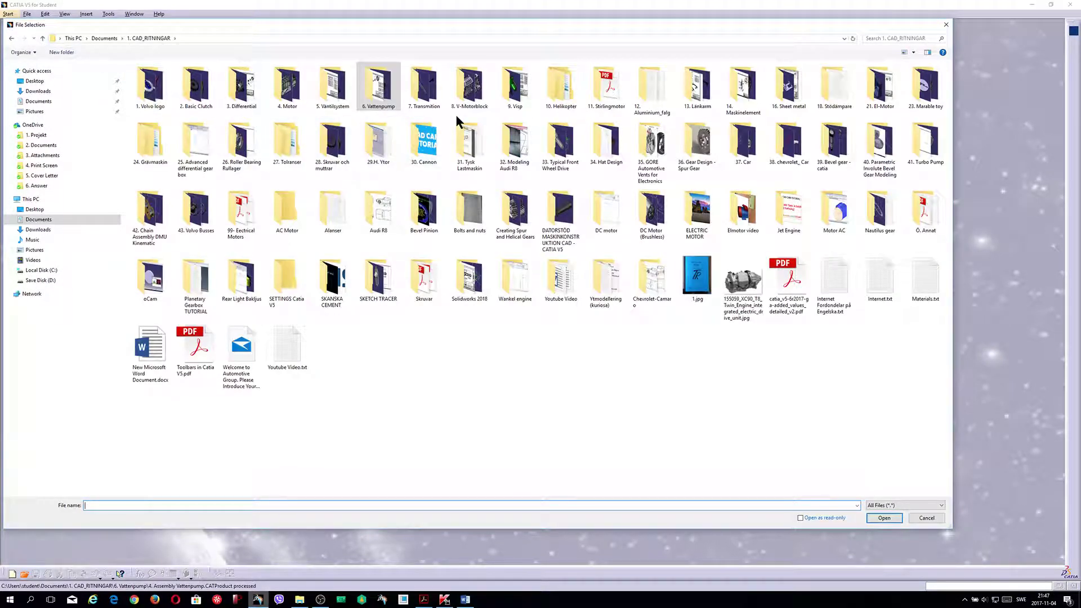
pyautogui.doubleClick(427, 81)
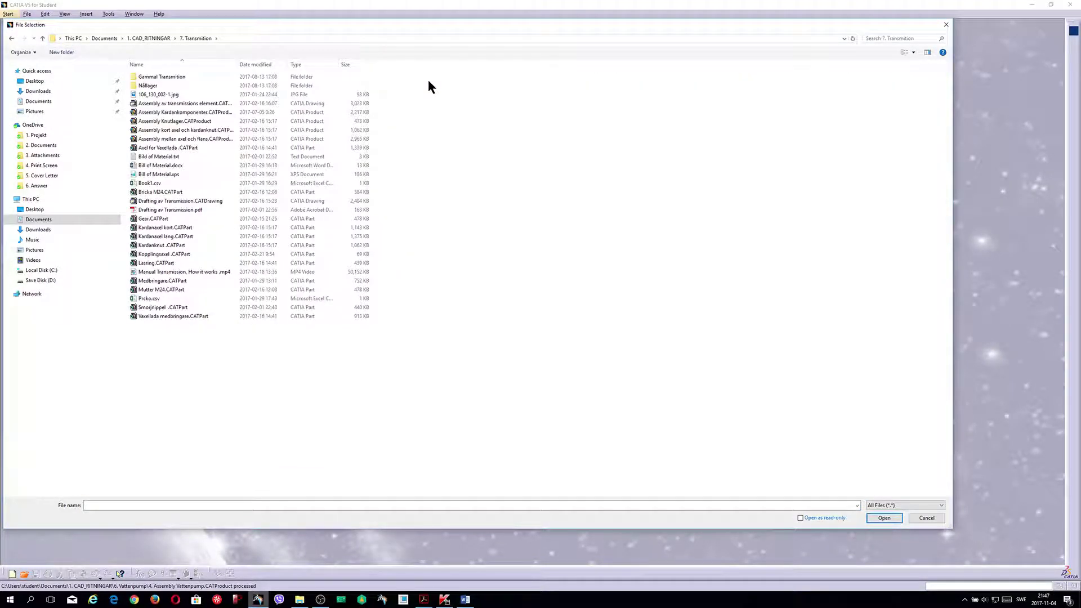
# Step: Open Assembly Kardankomponenter.CATProduct from the file list shown as large icons, and display the drive shaft in shading with material
pyautogui.rightClick(474, 198)
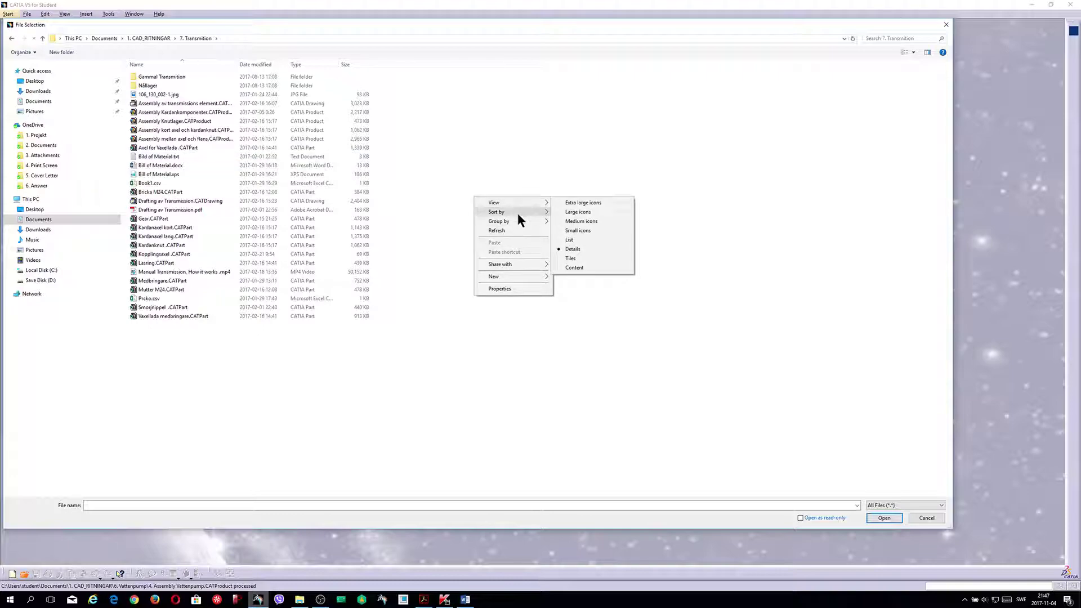
pyautogui.moveTo(544, 203)
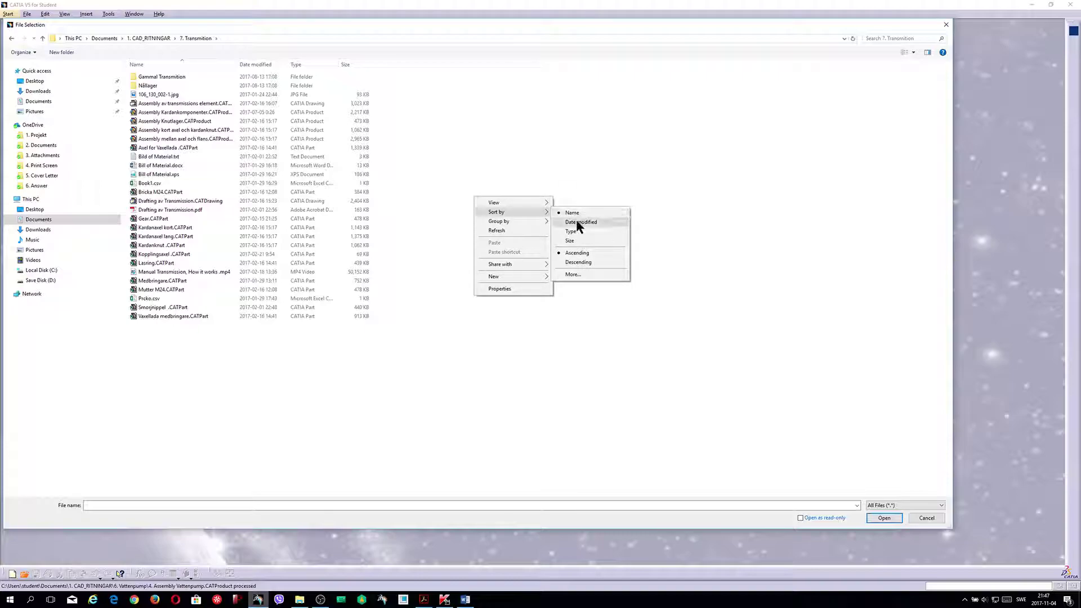
pyautogui.click(583, 174)
pyautogui.rightClick(528, 203)
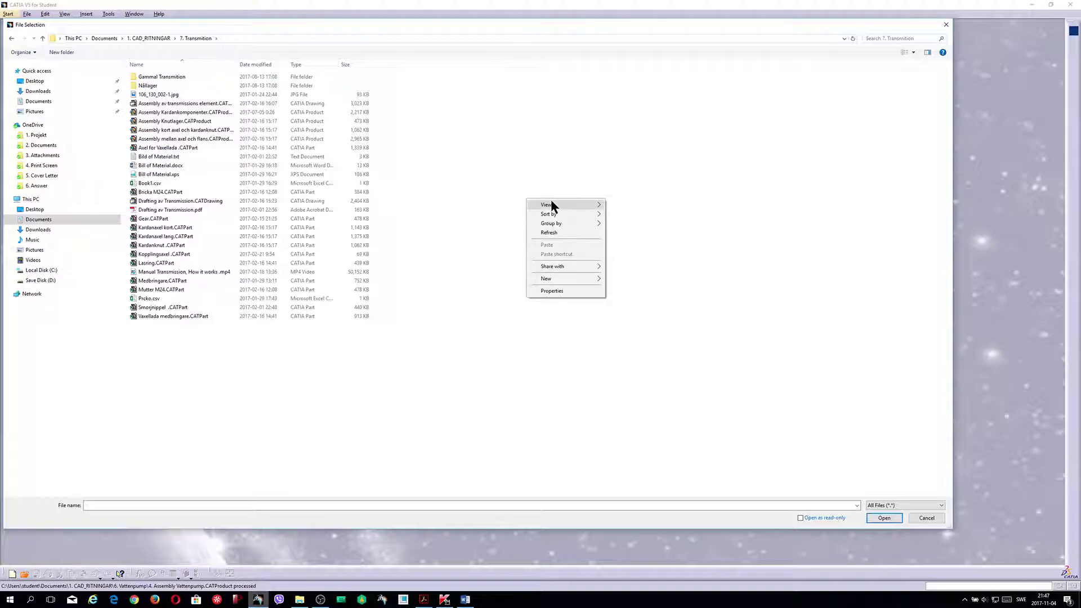
pyautogui.moveTo(550, 205)
pyautogui.click(623, 217)
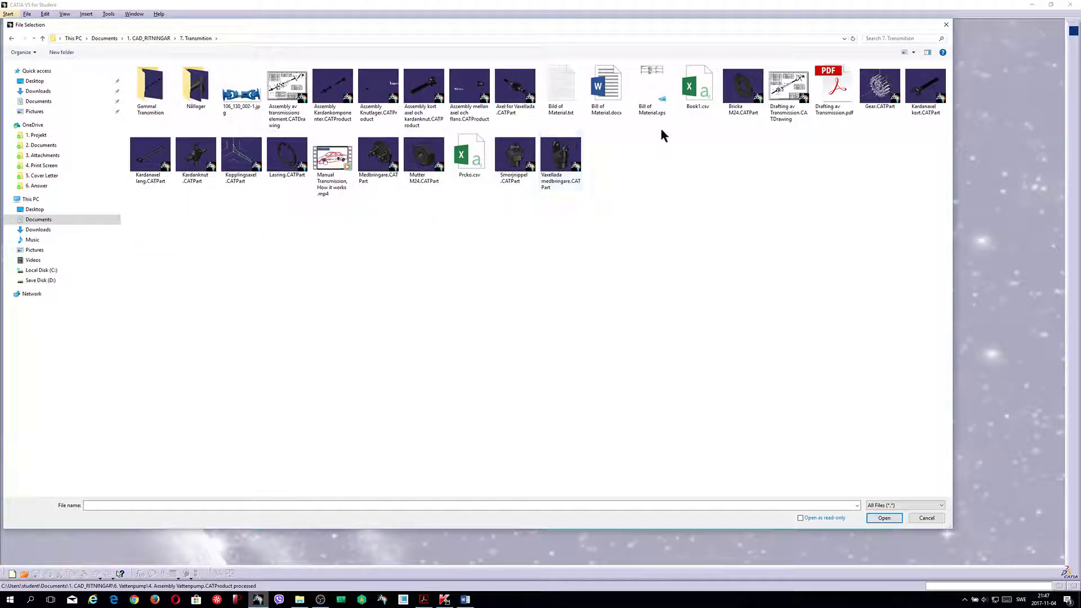
pyautogui.doubleClick(340, 107)
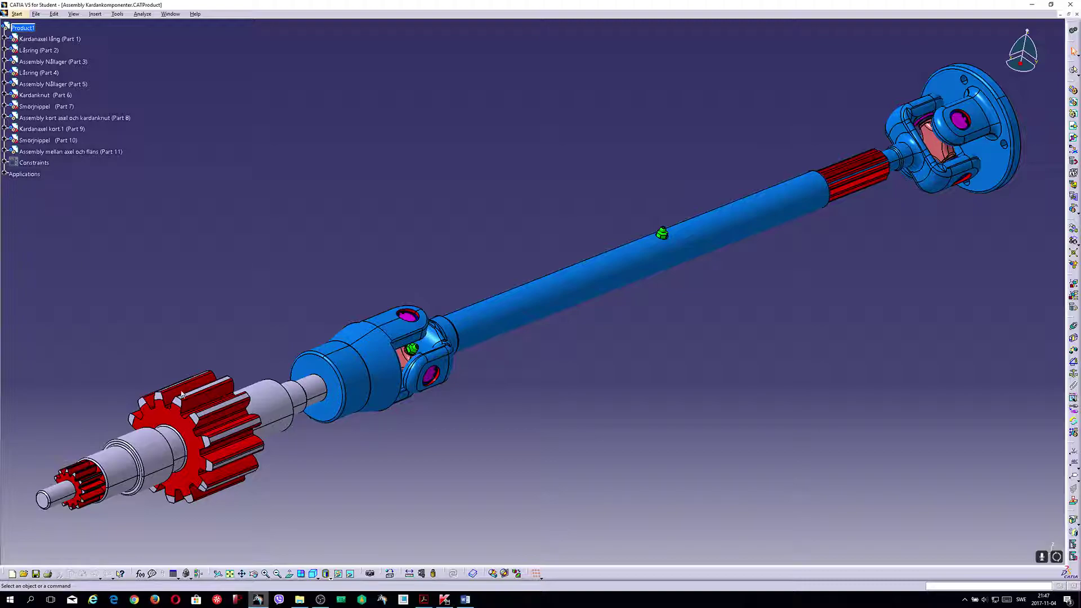
pyautogui.click(332, 579)
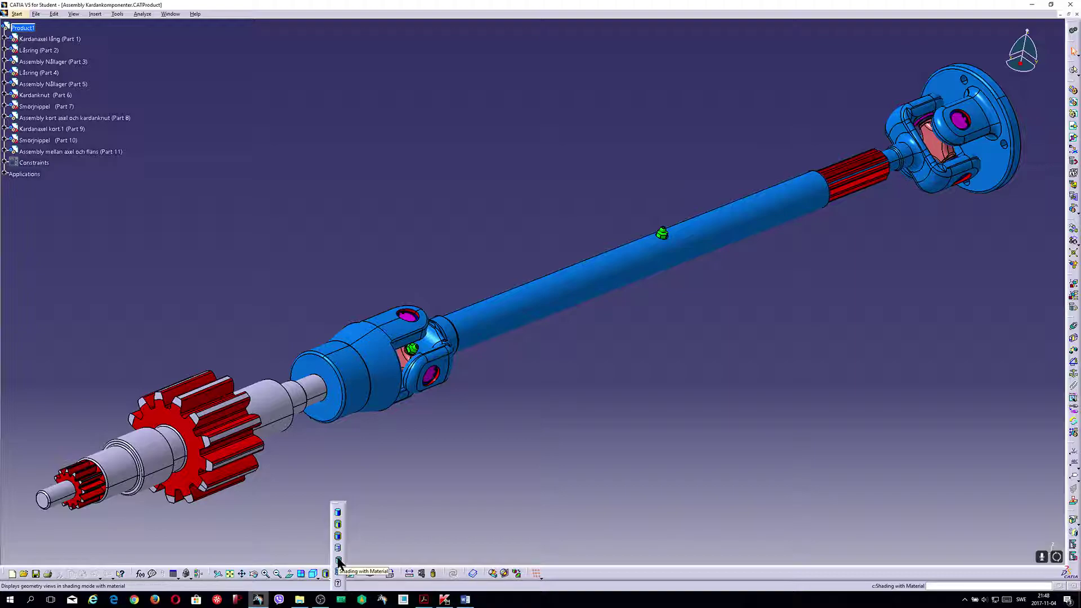
pyautogui.click(337, 560)
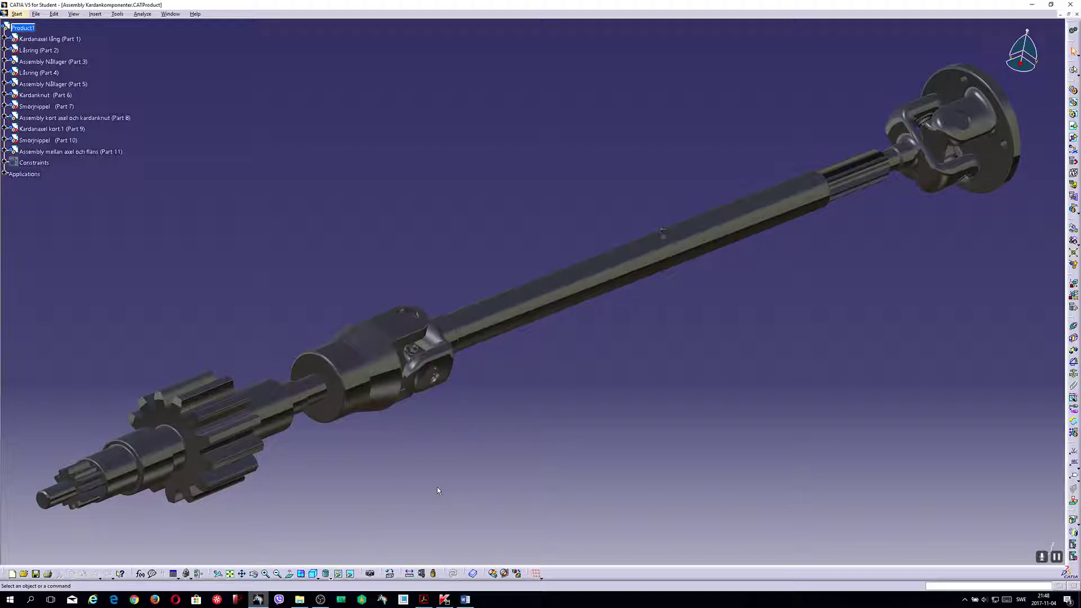
# Step: Open the exploded scene Scene.1 under the drive shaft assembly's Applications, display it in shading with edges, and exit the scene
pyautogui.click(4, 175)
pyautogui.click(10, 195)
pyautogui.click(38, 207)
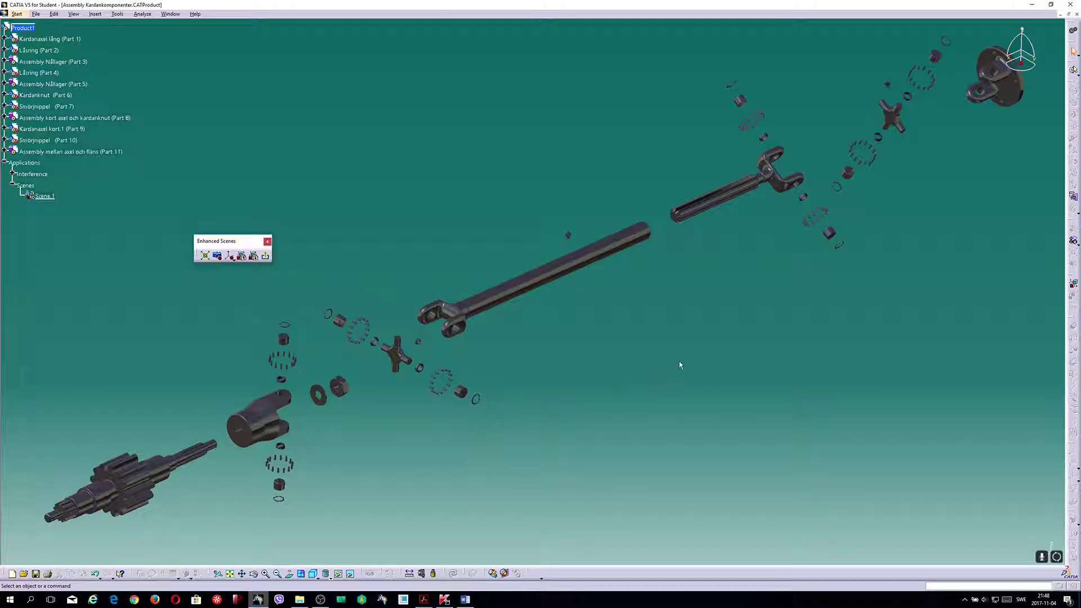
pyautogui.click(340, 577)
pyautogui.click(338, 532)
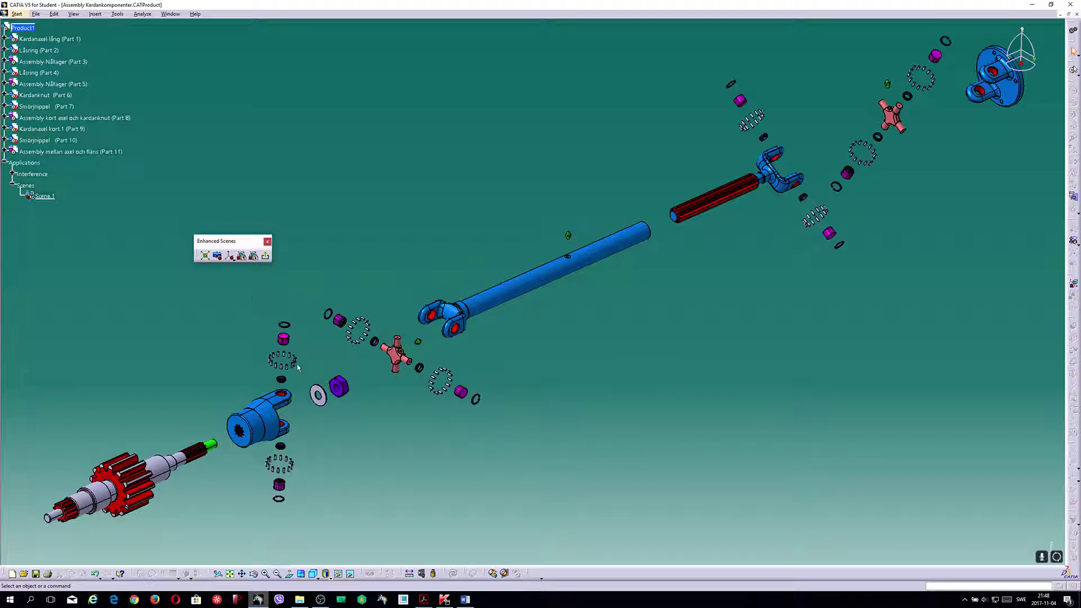
pyautogui.click(266, 256)
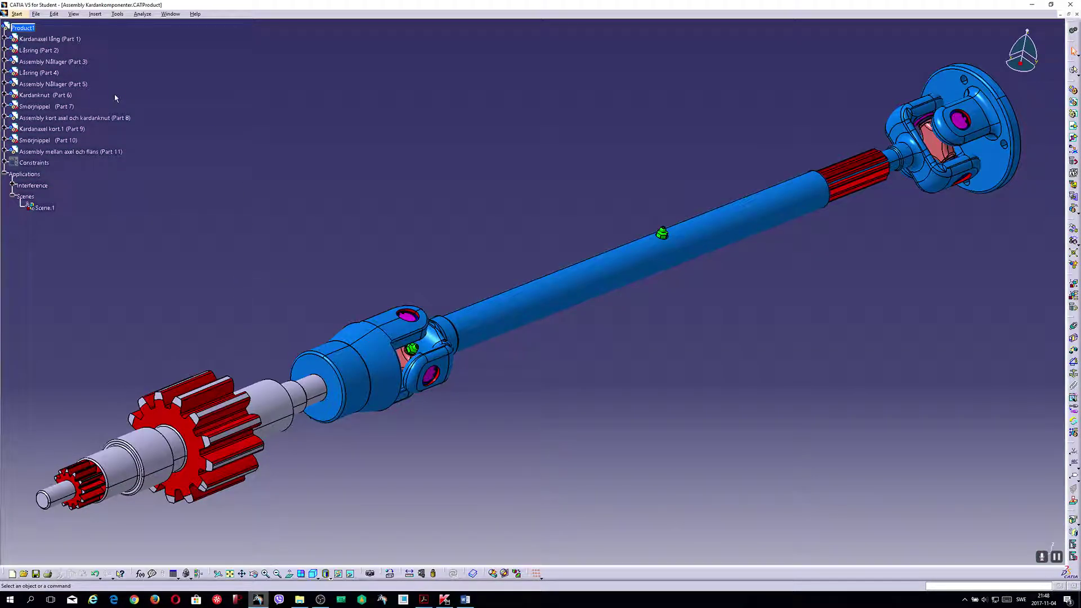
# Step: Open Assembly av transmissions element.CATDrawing to examine the exploded isometric view and bills of material, and close the drawing
pyautogui.click(35, 14)
pyautogui.click(48, 44)
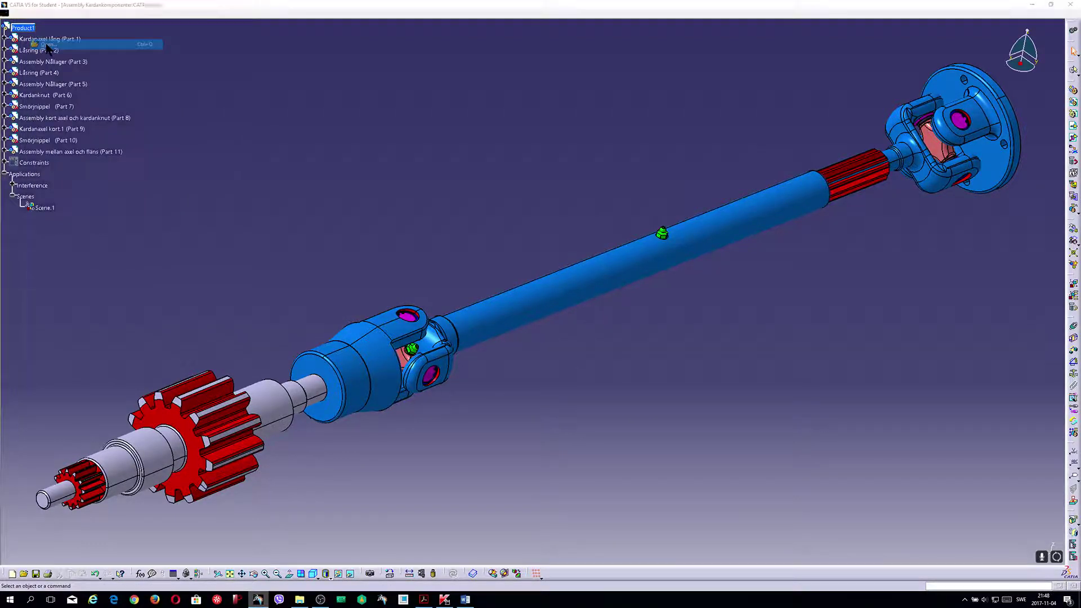
pyautogui.doubleClick(287, 93)
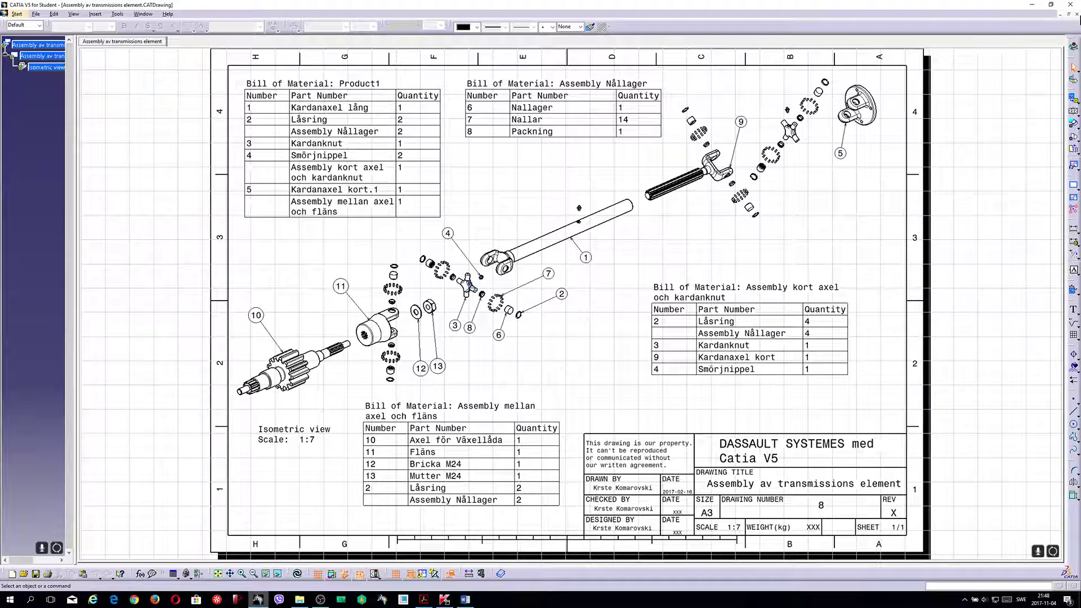
pyautogui.click(1075, 15)
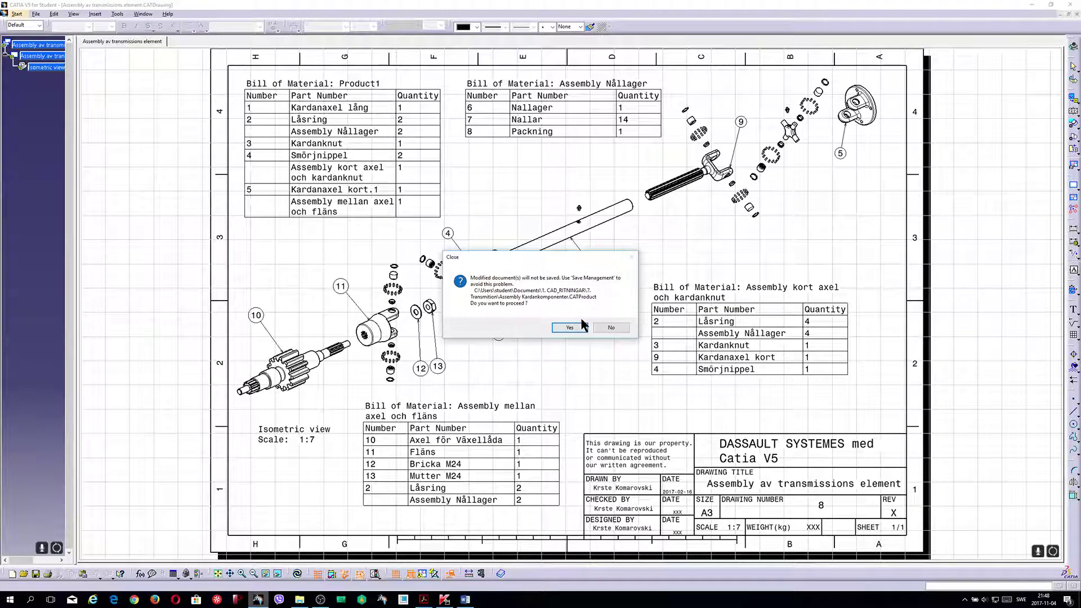
pyautogui.click(570, 327)
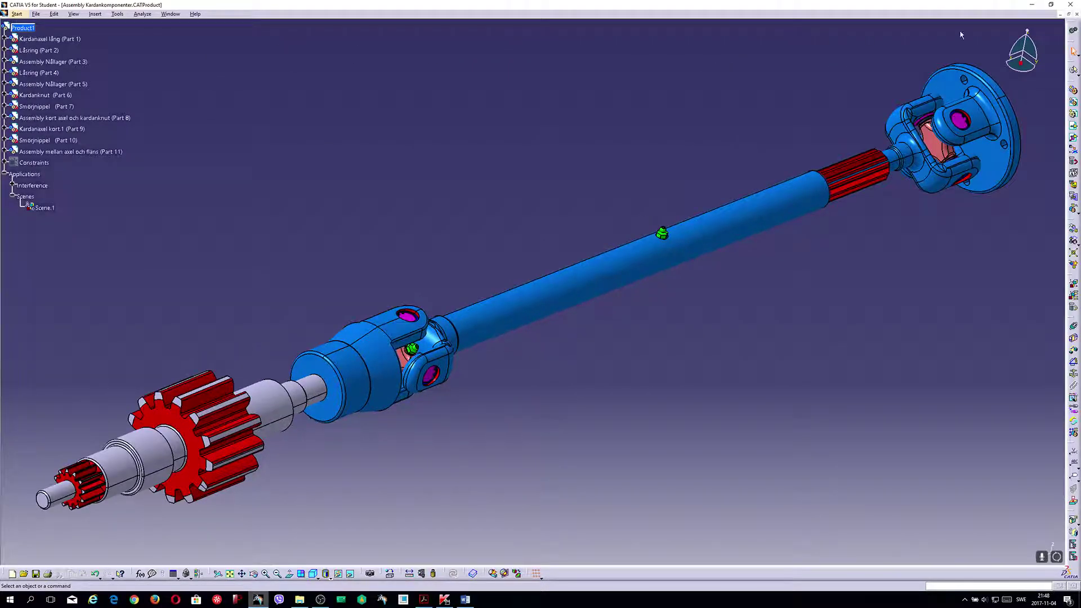
# Step: Close the drive shaft assembly with its changes saved, and browse for a file in the folder 8. V-Motorblock
pyautogui.click(1076, 15)
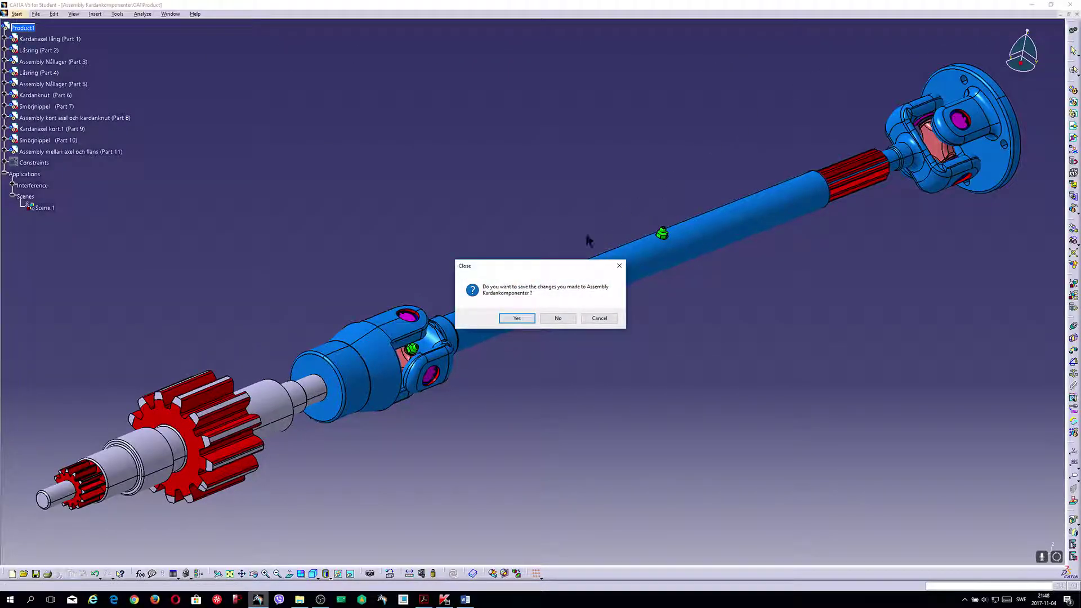
pyautogui.click(514, 317)
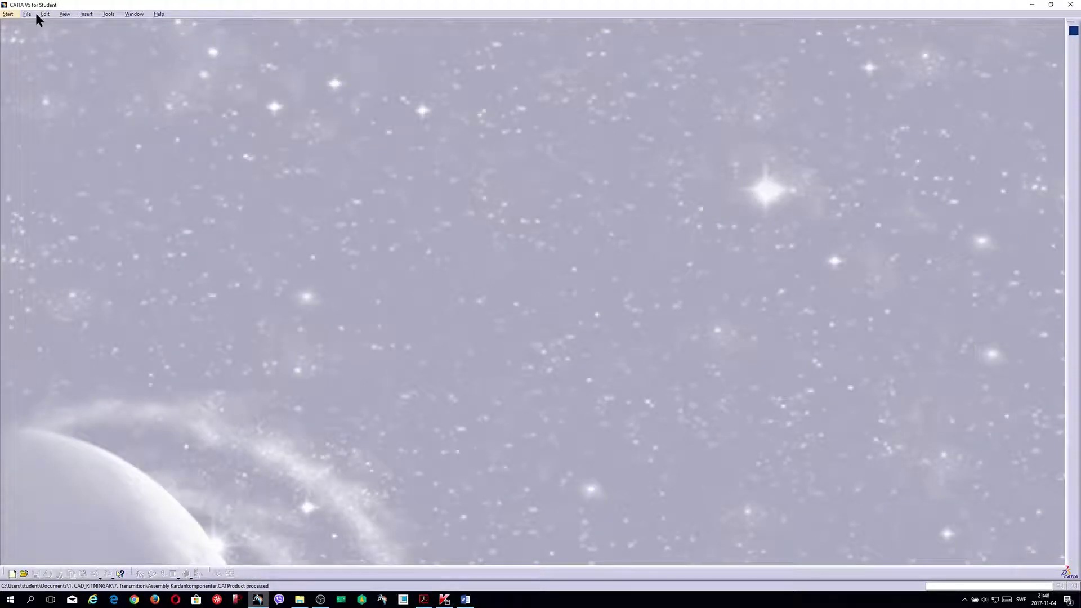
pyautogui.click(25, 13)
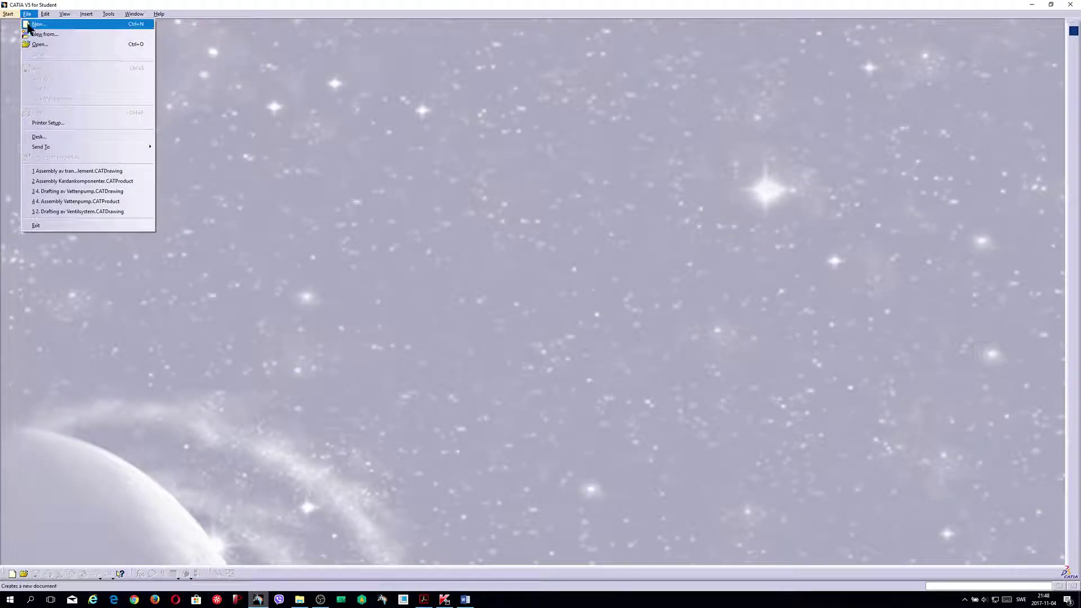
pyautogui.click(40, 46)
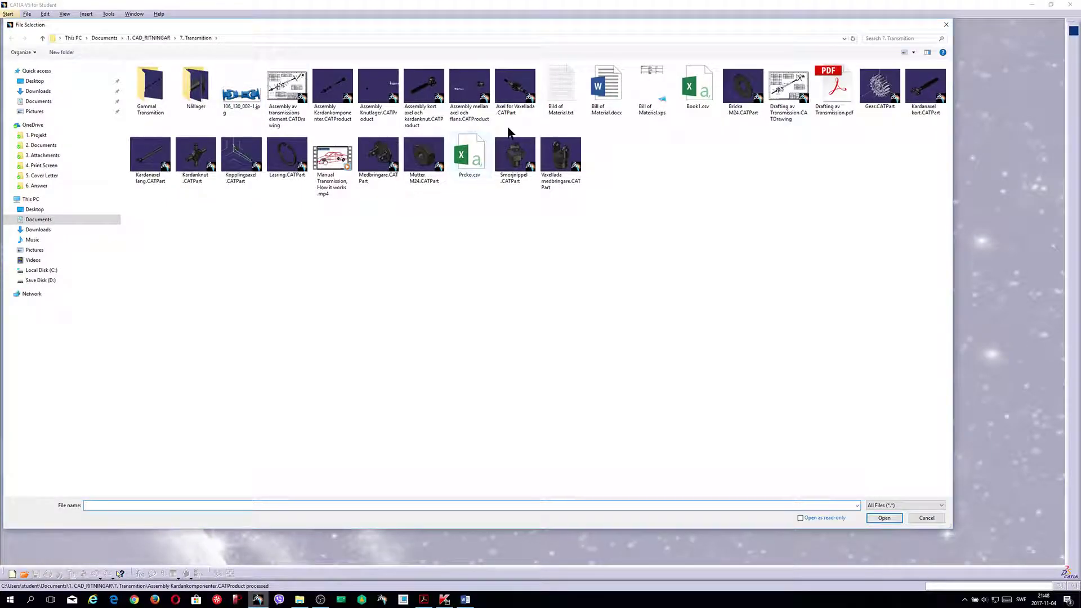
pyautogui.click(42, 38)
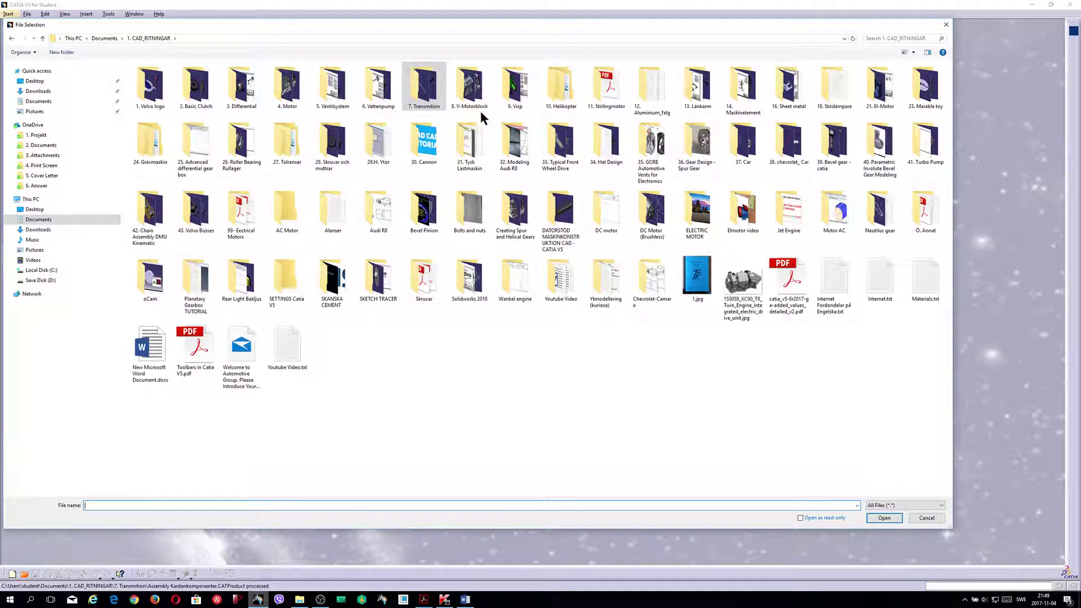
pyautogui.doubleClick(465, 84)
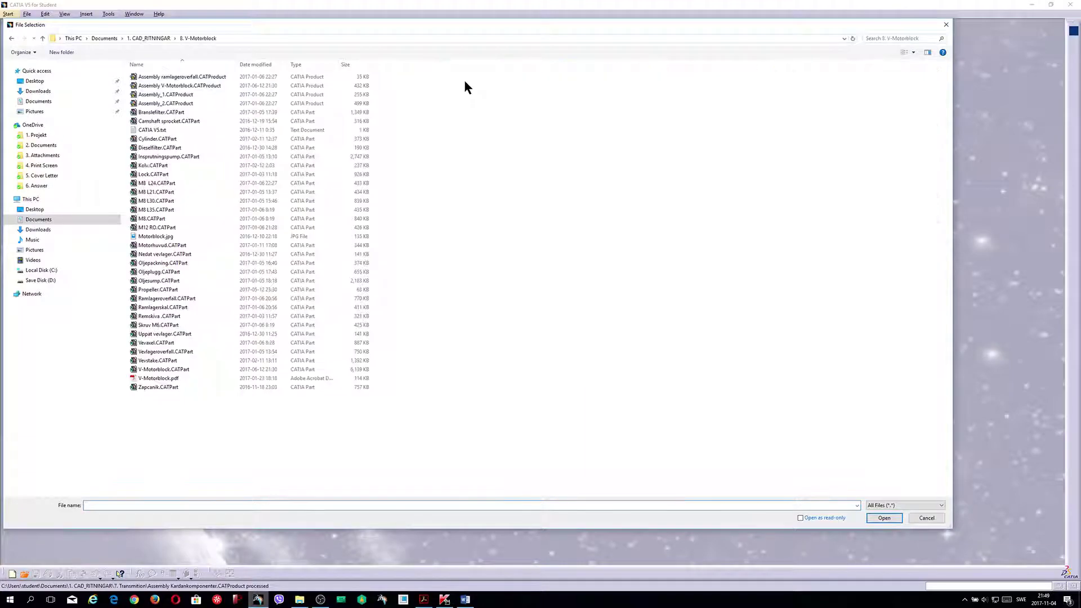
# Step: Show the folder's files as large icons and open Assembly V-Motorblock.CATProduct
pyautogui.rightClick(440, 194)
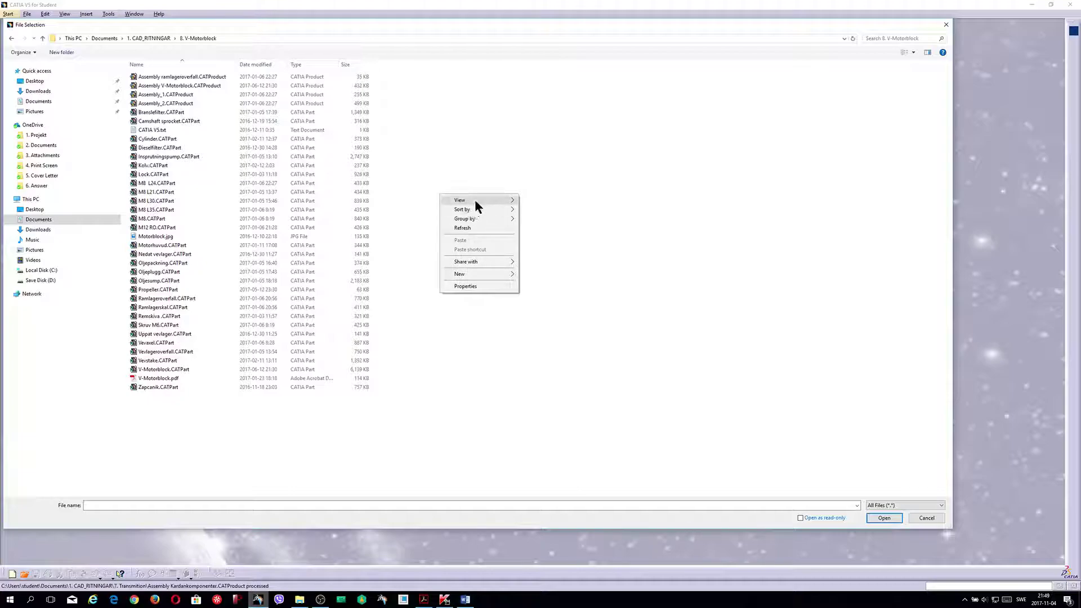
pyautogui.moveTo(475, 198)
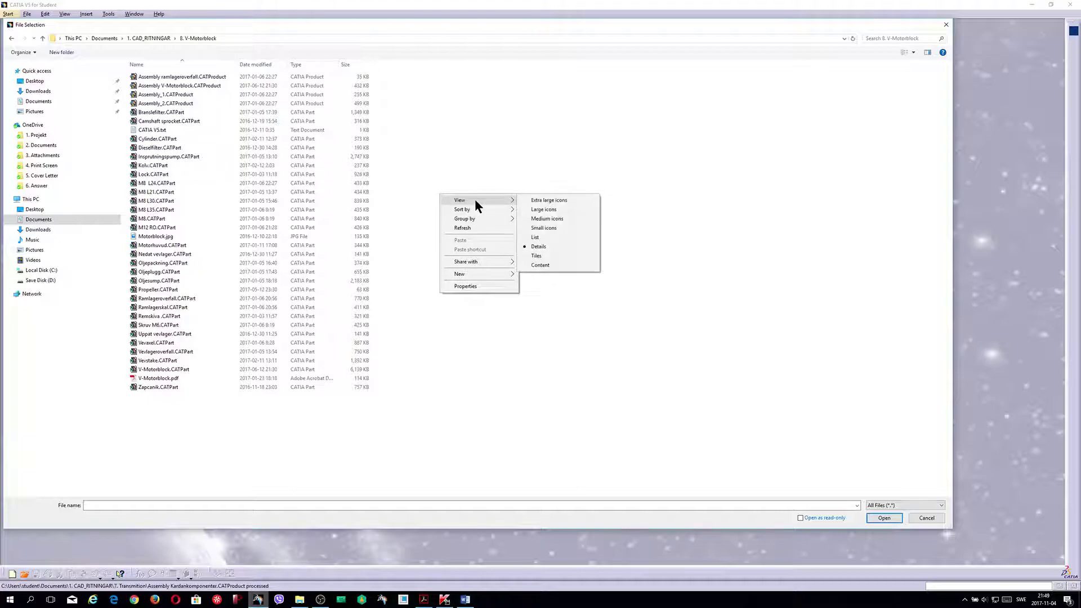
pyautogui.click(538, 209)
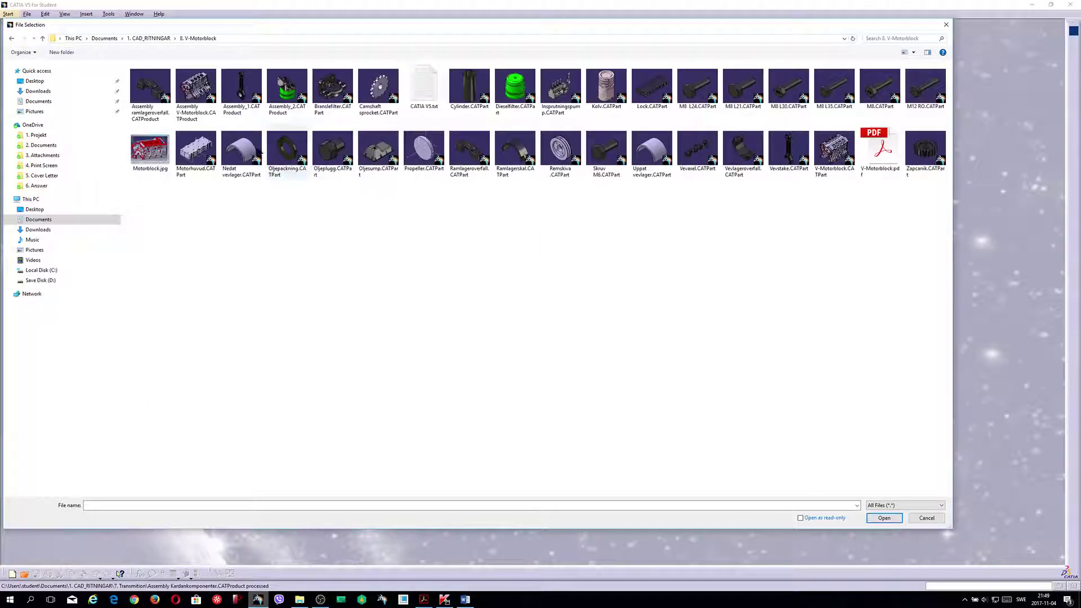
pyautogui.click(196, 90)
pyautogui.doubleClick(192, 85)
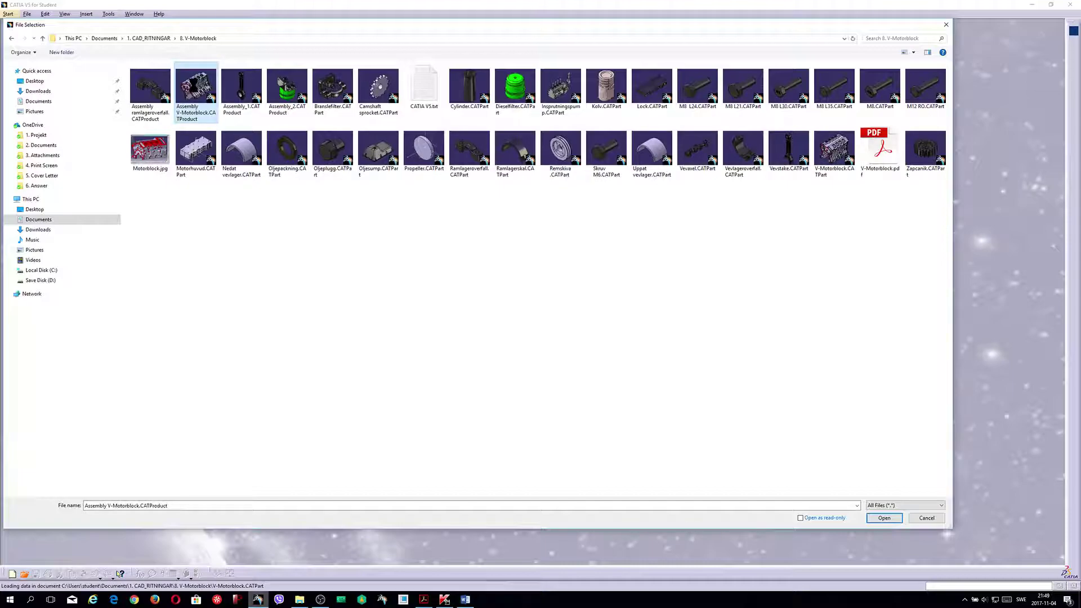